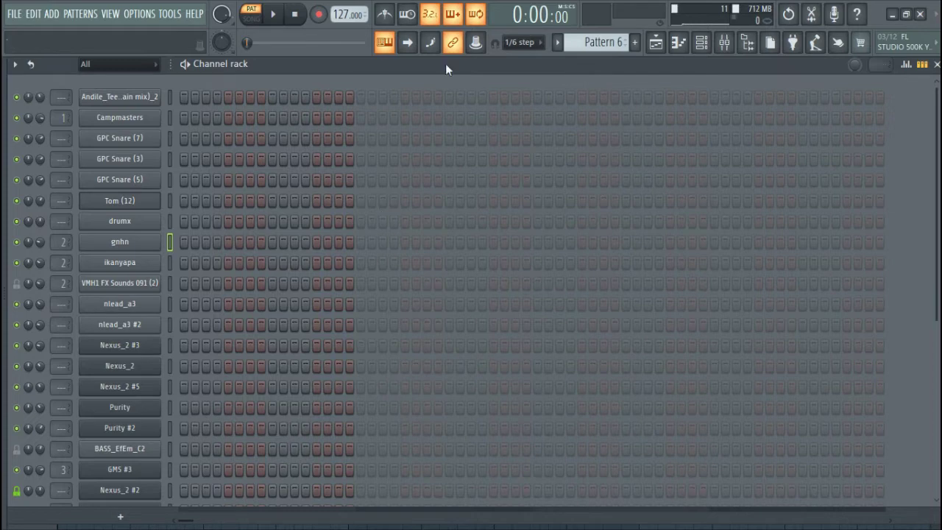
Switch to Pattern 5, display its channels as note previews, and review the full channel list
key("KP_Subtract")
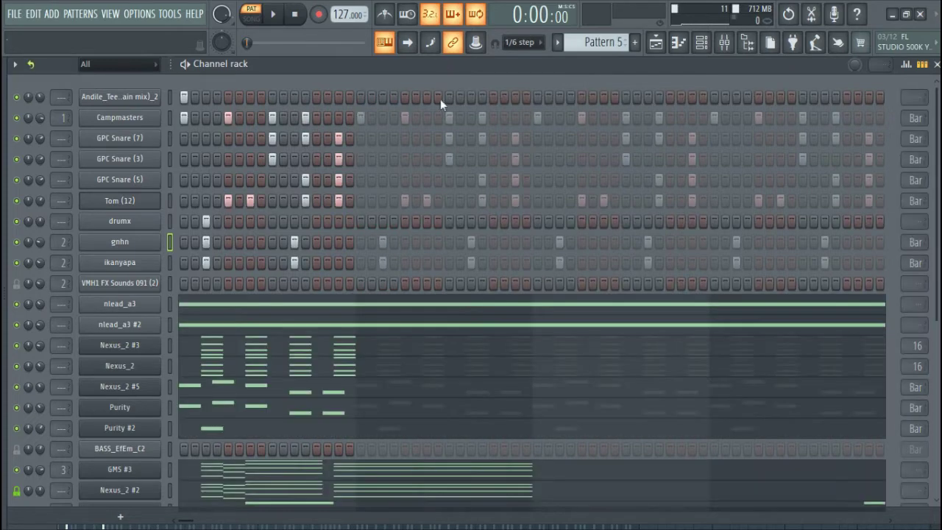
scroll(416, 232, "down", 7)
scroll(416, 307, "down", 1)
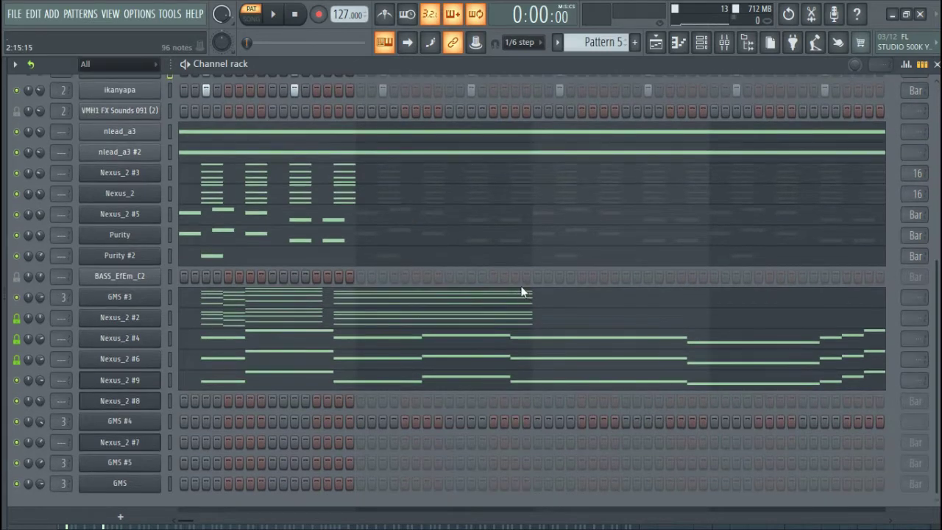
left_click(923, 64)
scroll(414, 276, "up", 5)
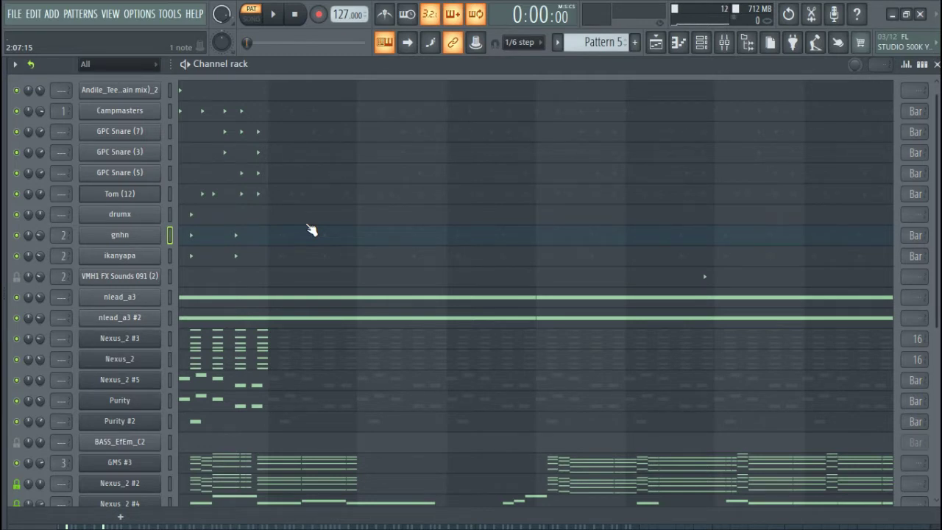
scroll(309, 234, "down", 4)
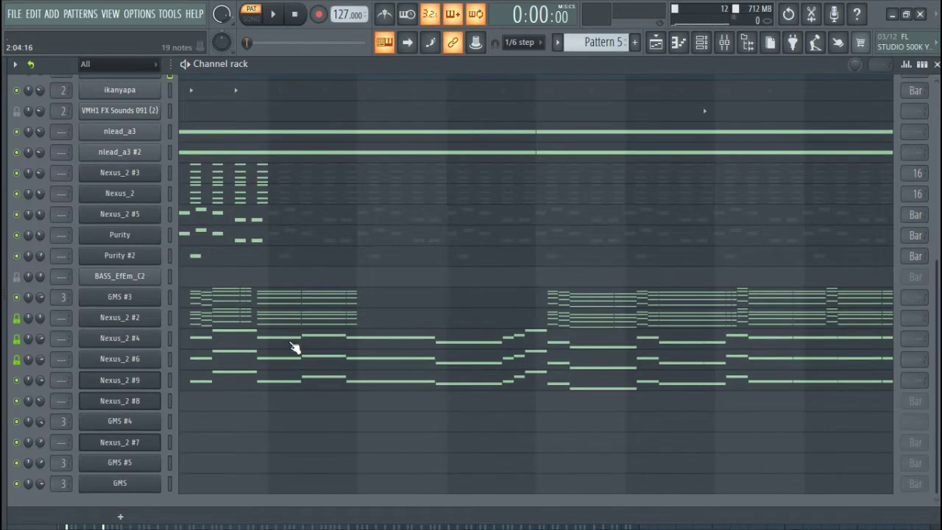
Play Pattern 5 with GMS #3 soloed and bring in Nexus_2 #2
key("space")
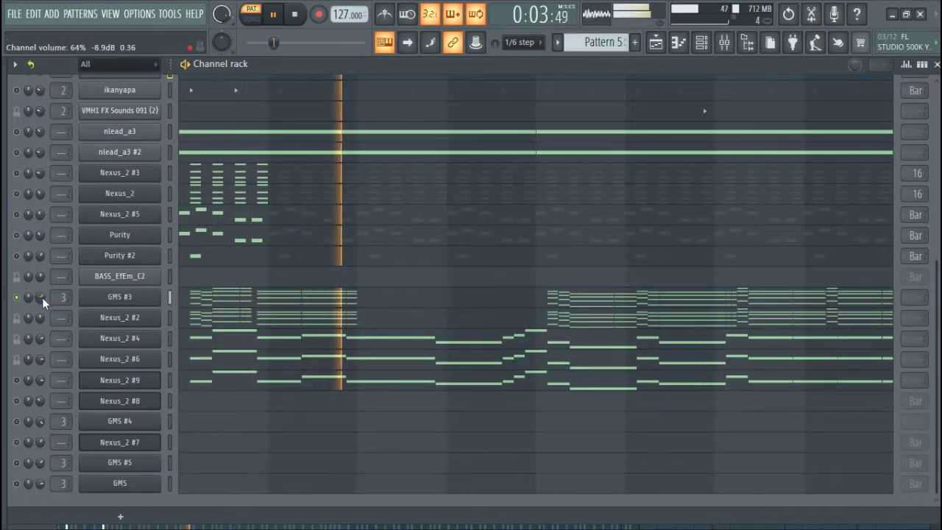
scroll(222, 14, "down", 4)
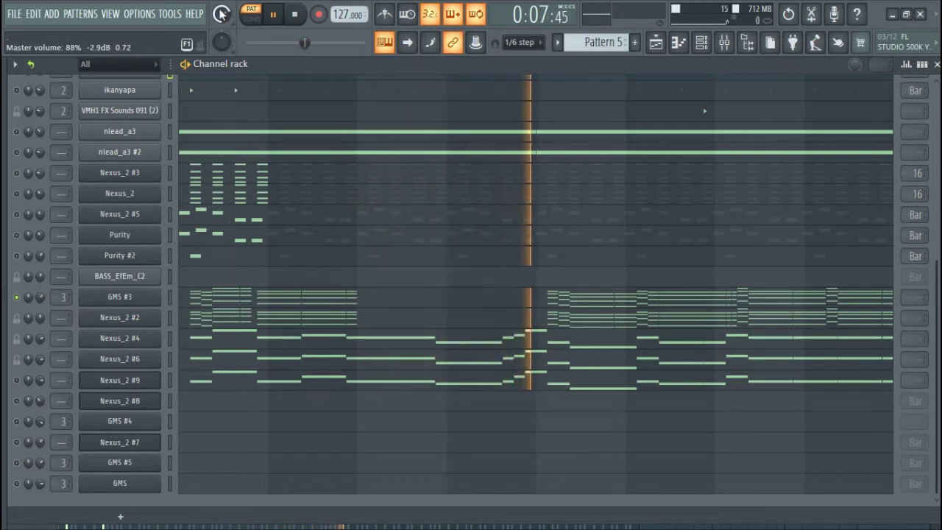
scroll(221, 14, "up", 1)
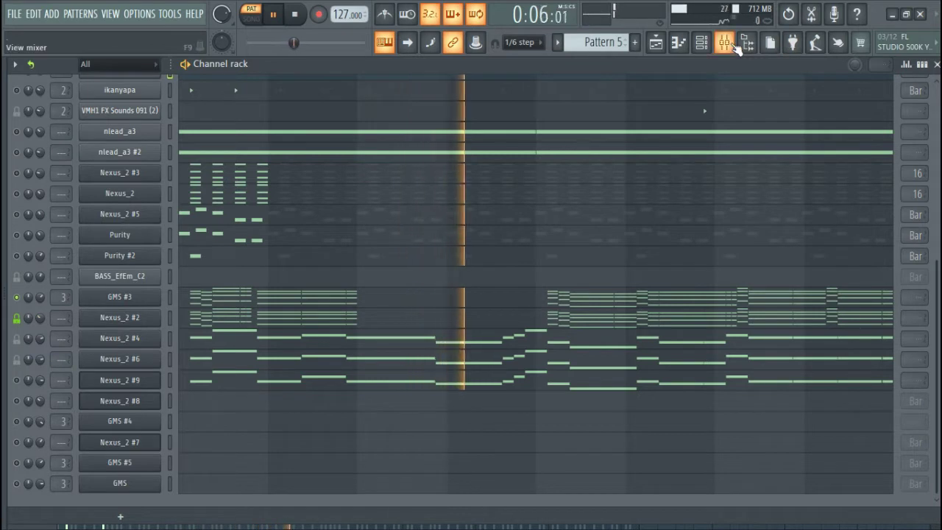
Add Nexus_2 #4 and Nexus_2 #6 to the playback, adjust Nexus_2 #4's volume, and stop the pattern
left_click(18, 340)
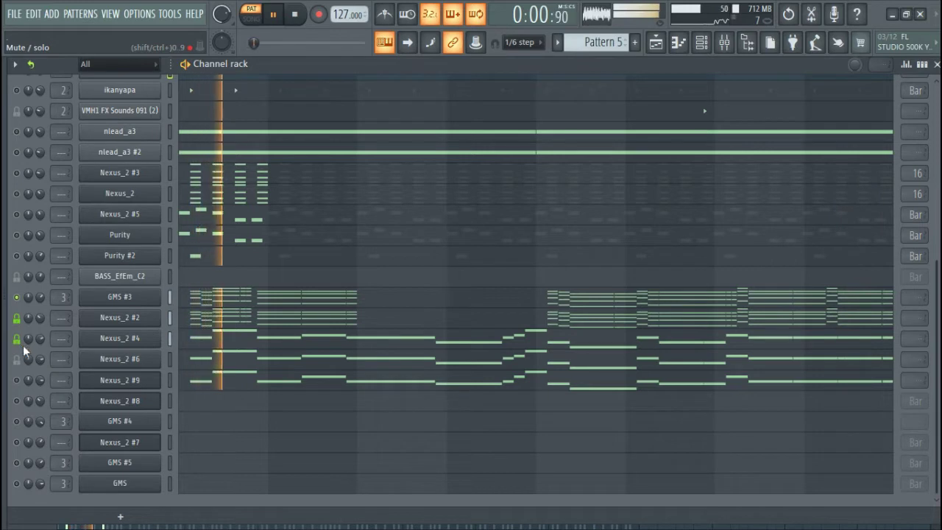
left_click_drag(41, 339, 41, 354)
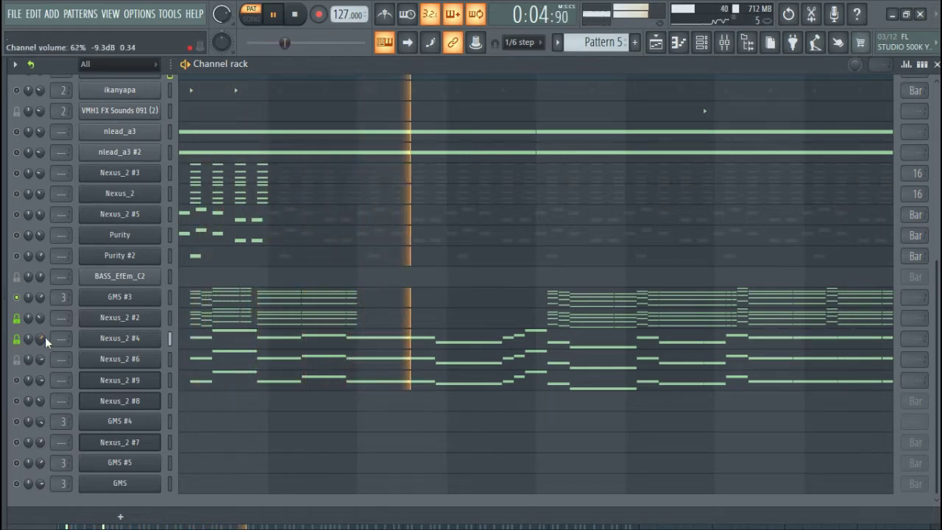
left_click_drag(41, 338, 41, 348)
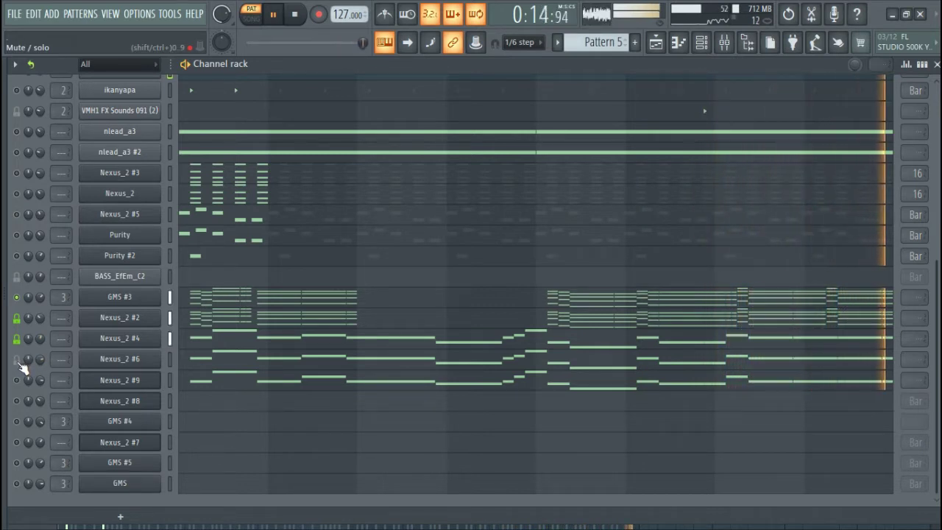
left_click(18, 360)
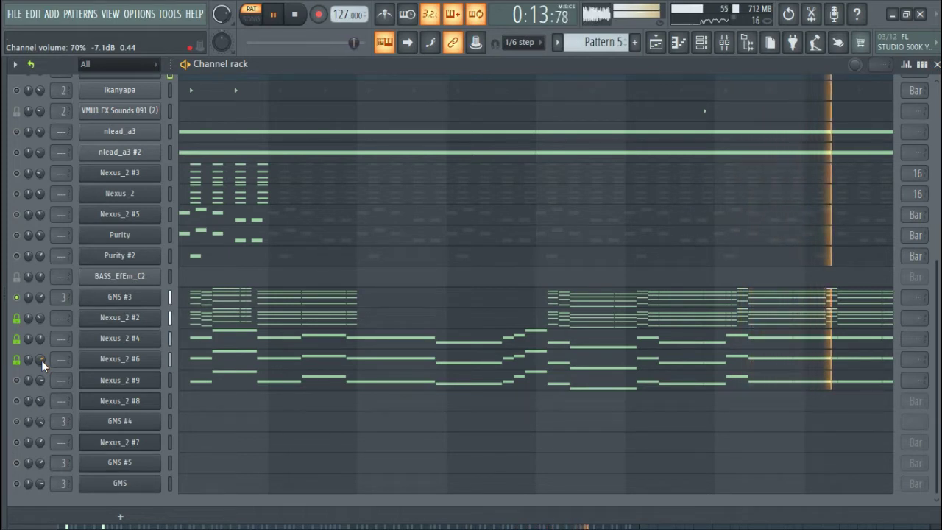
key("space")
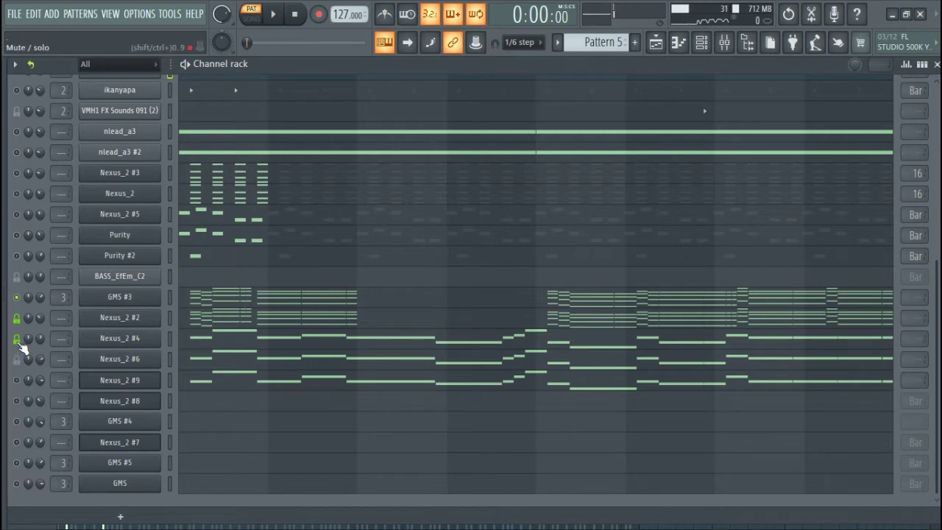
Turn the other channels back on with GMS #3 and Nexus_2 #2, #4 and #6 muted, and audition Pattern 5
right_click(17, 297)
key("space")
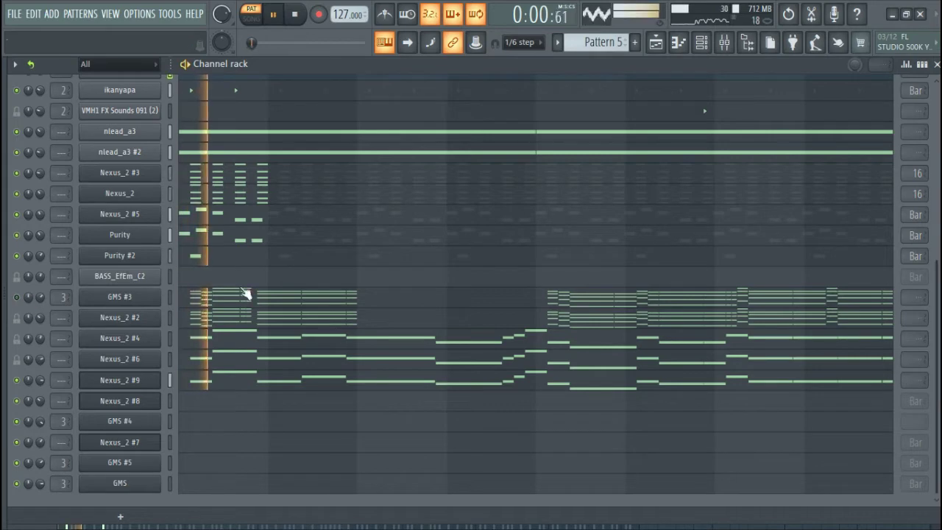
scroll(235, 368, "up", 2)
scroll(176, 419, "down", 1)
scroll(151, 442, "down", 2)
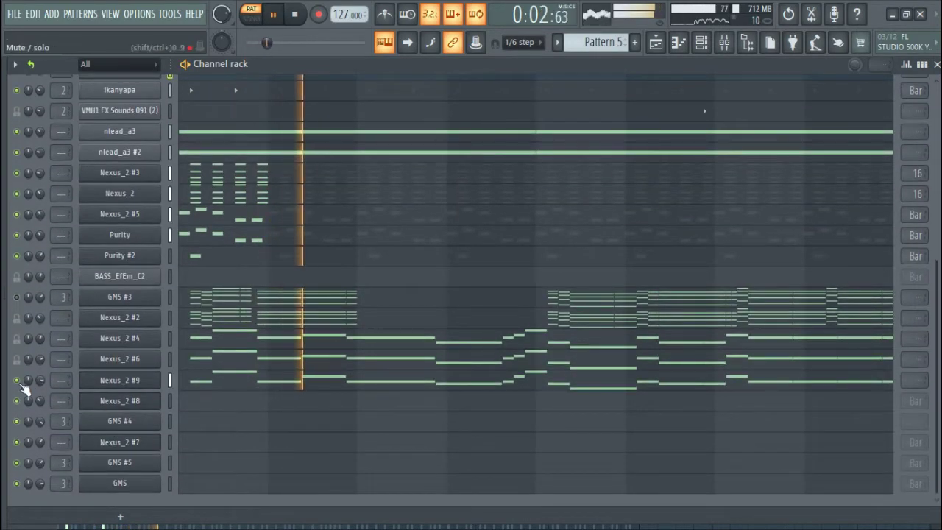
scroll(287, 381, "up", 1)
scroll(291, 377, "up", 2)
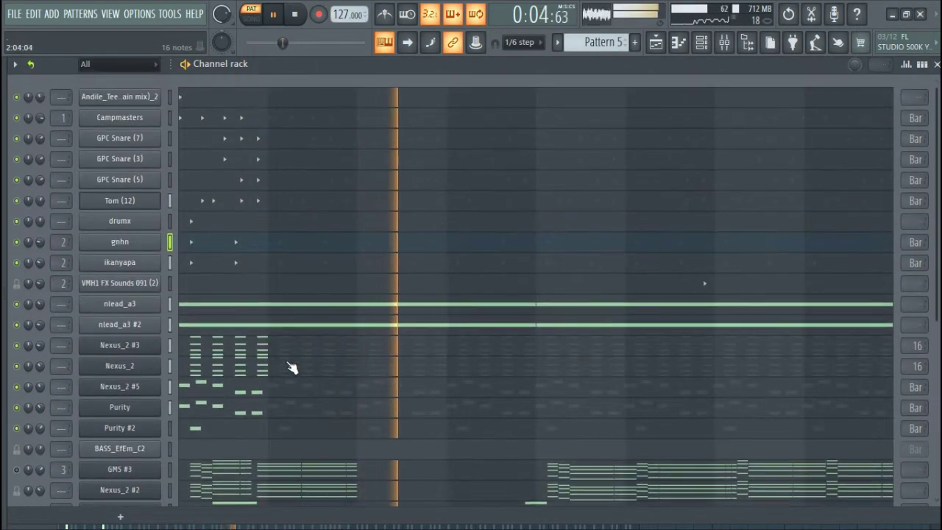
scroll(288, 376, "down", 1)
scroll(290, 378, "up", 1)
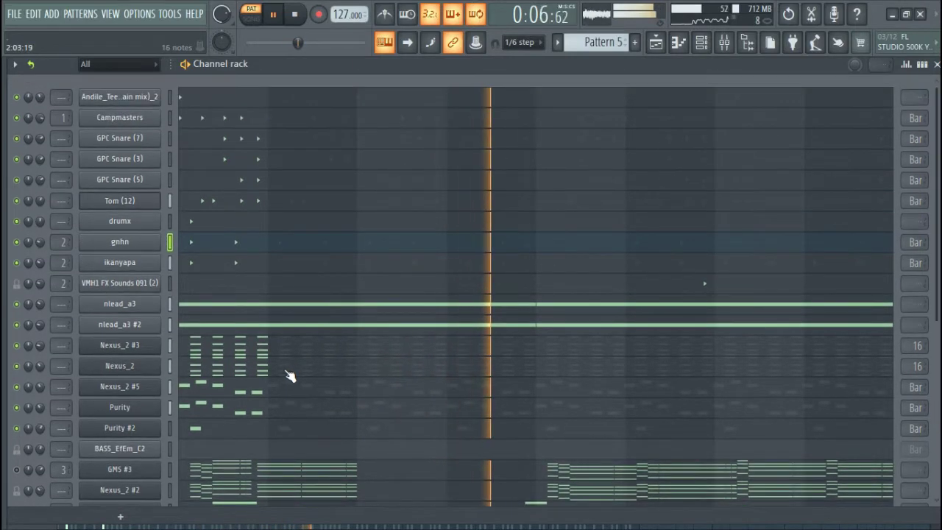
scroll(290, 379, "down", 1)
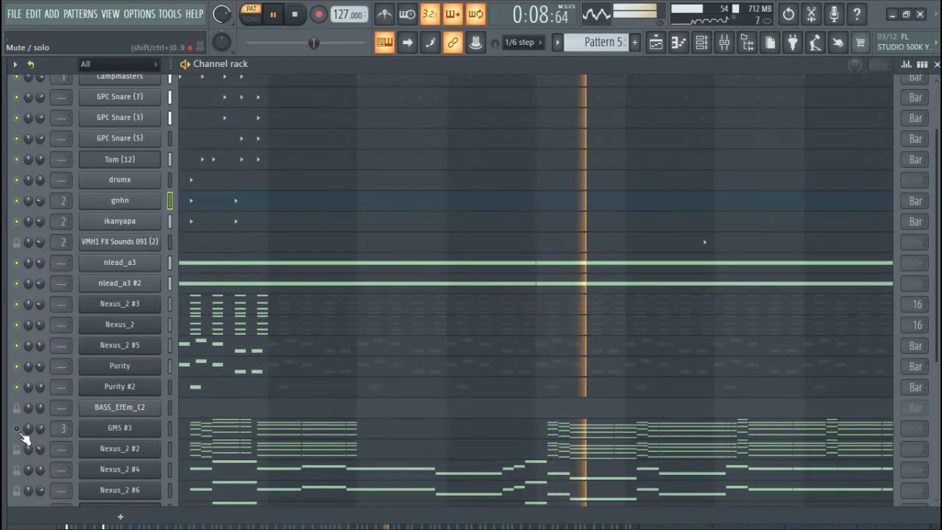
During playback, unmute VMH1 FX Sounds 091 (2), GMS #3, and Nexus_2 #2, #4 and #6, mute Nexus_2 #9, and stop
left_click(16, 242)
scroll(294, 408, "down", 1)
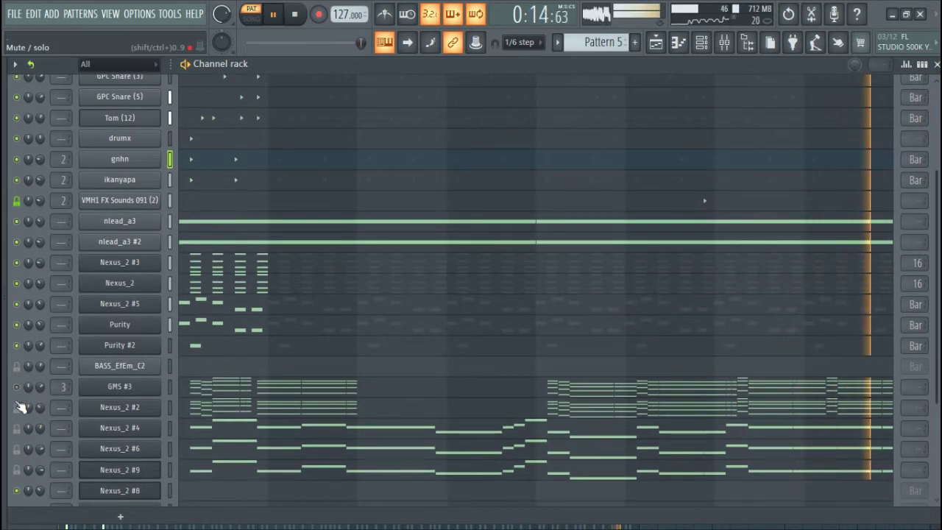
left_click_drag(17, 387, 16, 428)
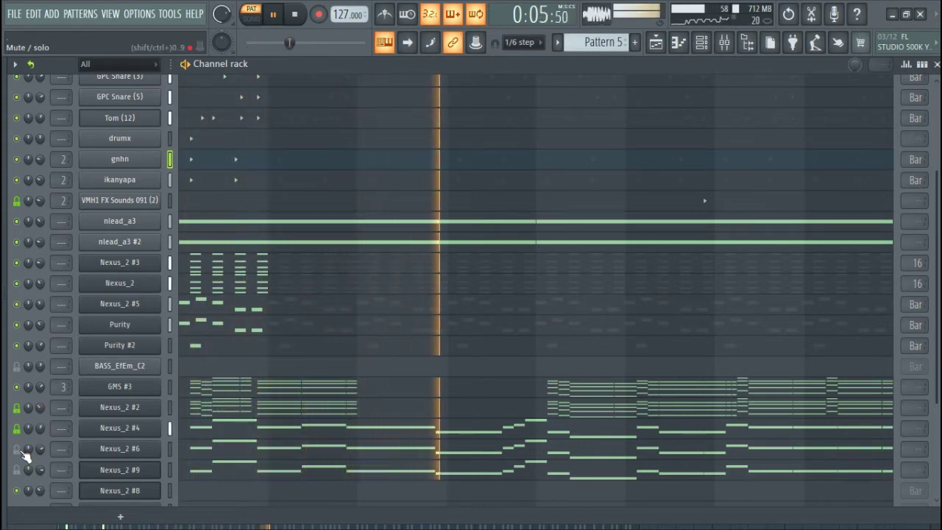
left_click(20, 450)
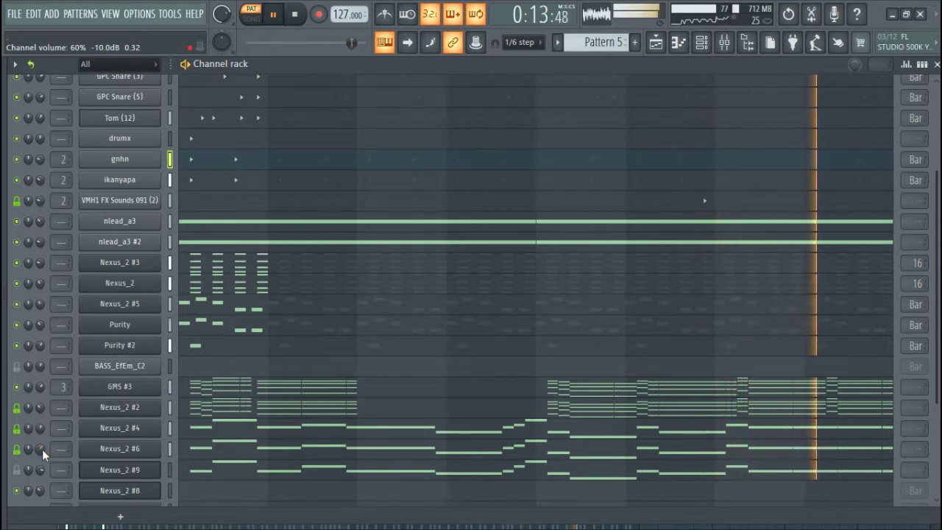
key("space")
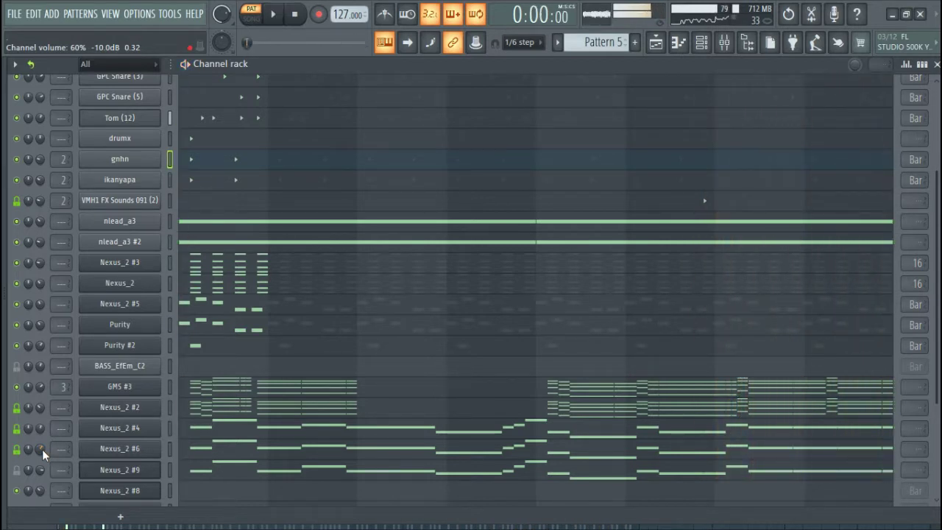
In Pattern 6's step grid, place the first sample channel on step 1 and Campmasters on steps 1 and 5
scroll(382, 198, "up", 4)
scroll(381, 199, "down", 5)
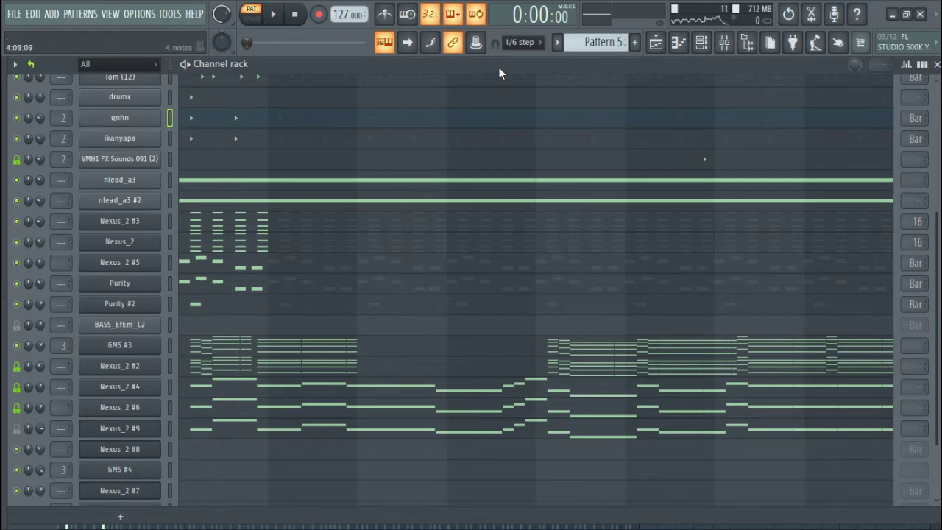
key("KP_Add")
scroll(442, 133, "up", 5)
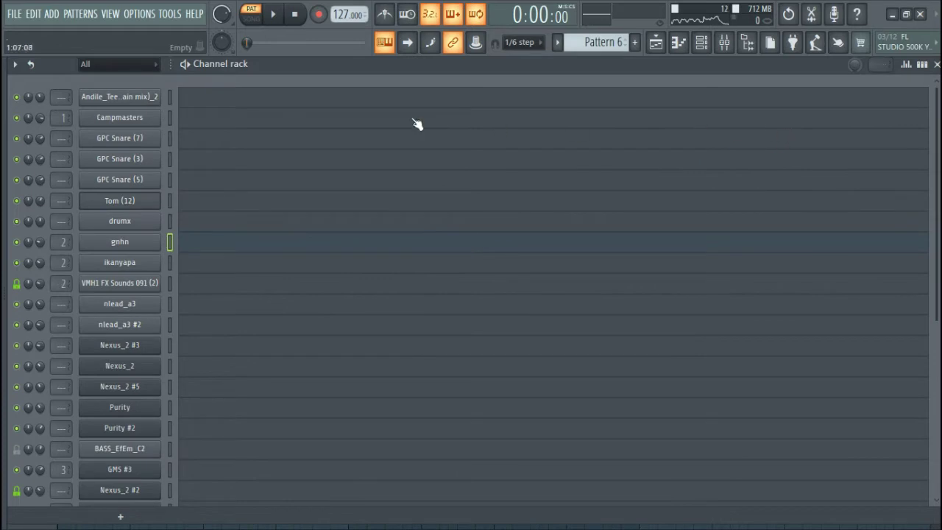
left_click(921, 65)
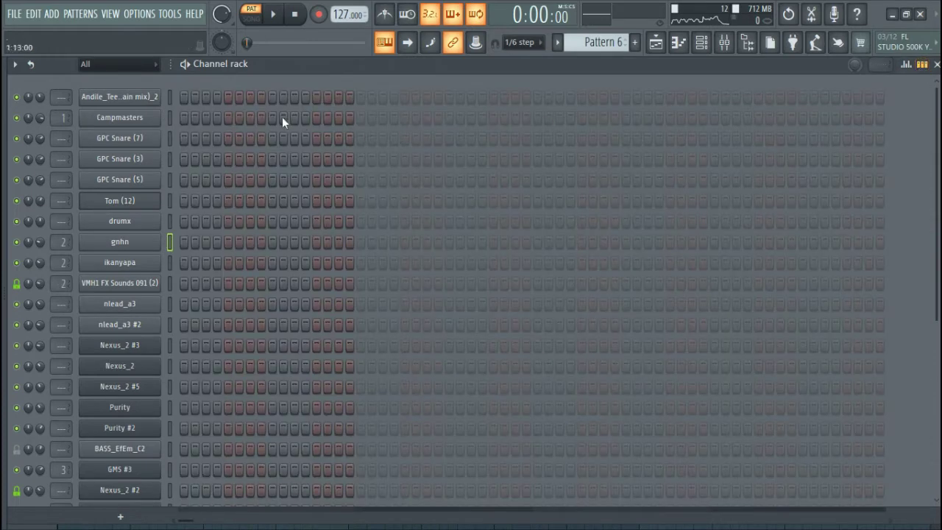
left_click(186, 121)
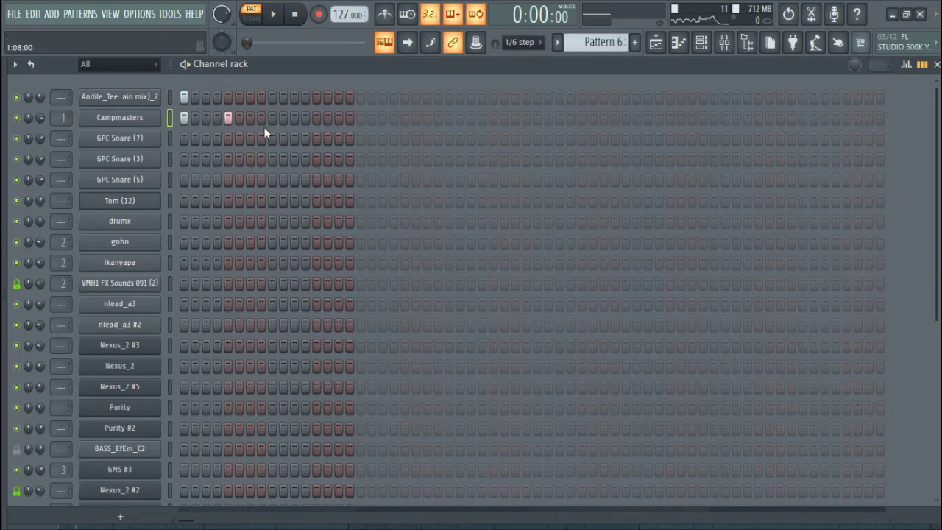
Using Pattern 5 as reference, add Campmasters and GPC Snare (7) hits on steps 9 and 12 of Pattern 6
key("KP_Subtract")
scroll(323, 185, "down", 2)
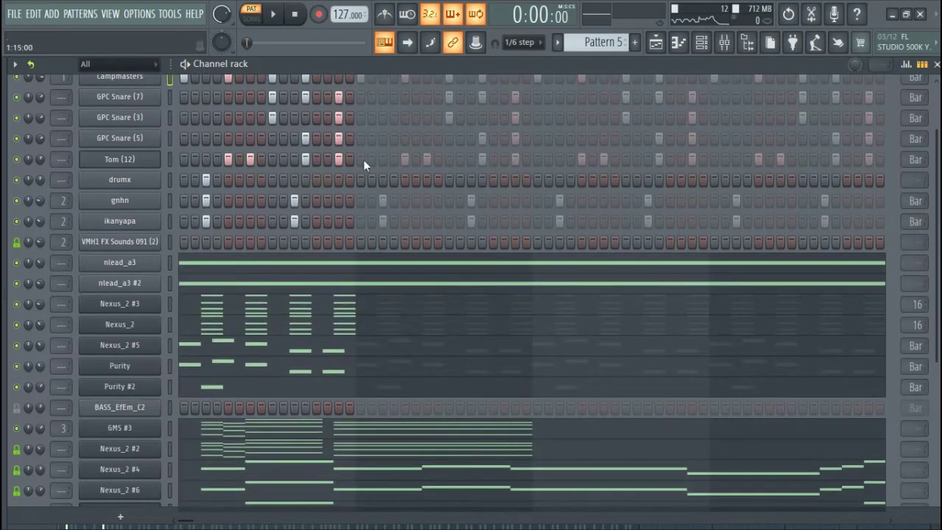
key("KP_Add")
scroll(320, 168, "down", 6)
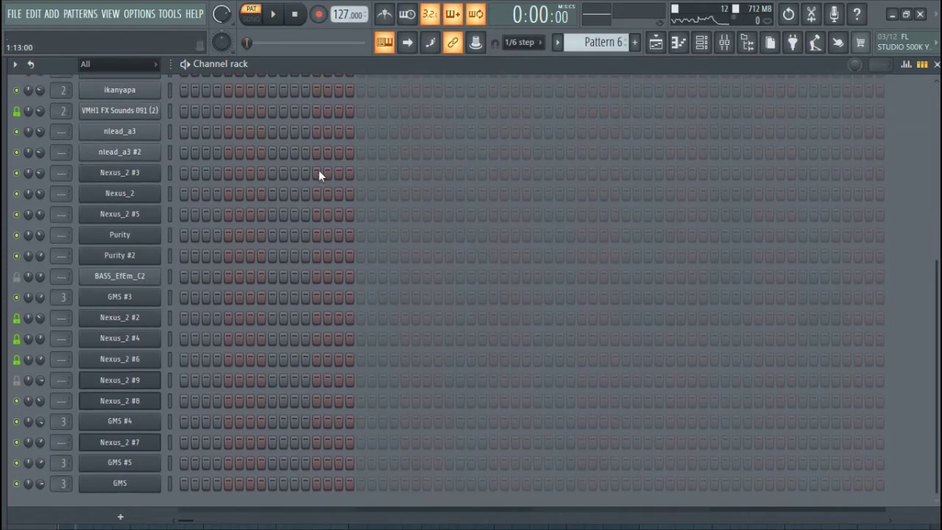
scroll(294, 155, "up", 8)
left_click(271, 118)
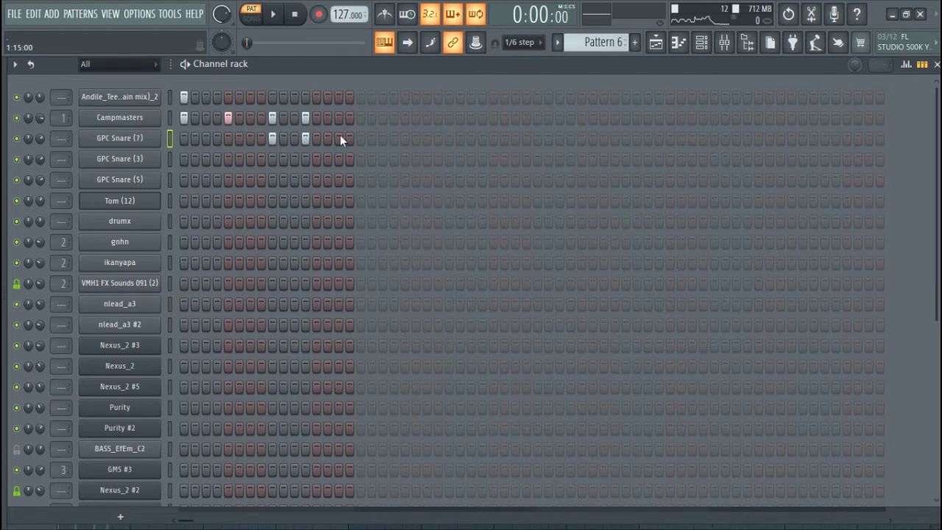
Add GPC Snare (7) on step 15, GPC Snare (3) on 7, 12, 15, Tom (12) on 4, 7, 11, 15, and GPC Snare (5) on 9, 15
left_click(249, 160)
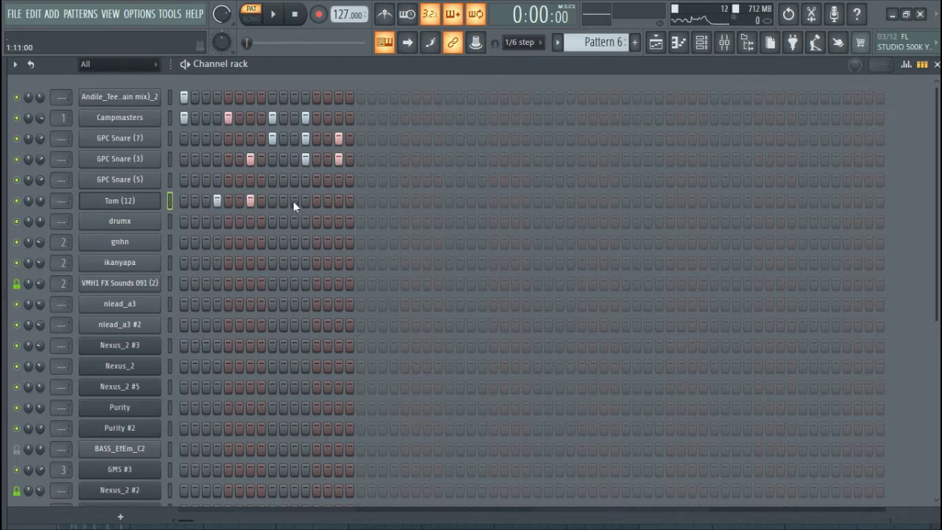
key("space")
left_click(338, 178)
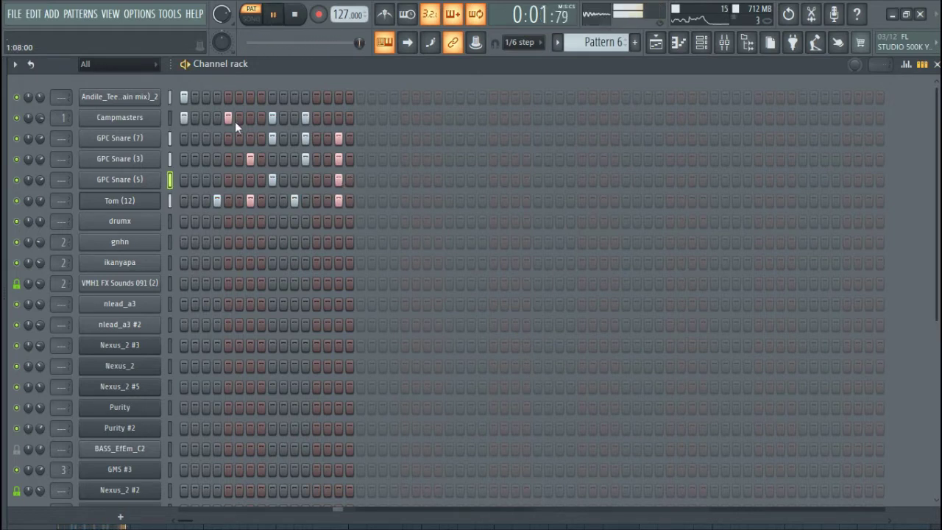
Mute the first sample channel and audition Pattern 6's drum groove without it
key("space")
left_click(18, 98)
key("space")
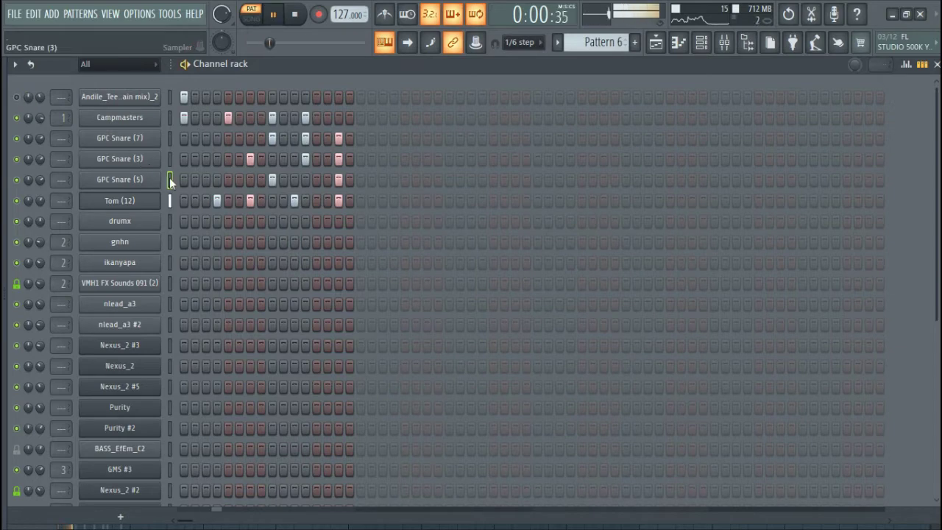
key("space")
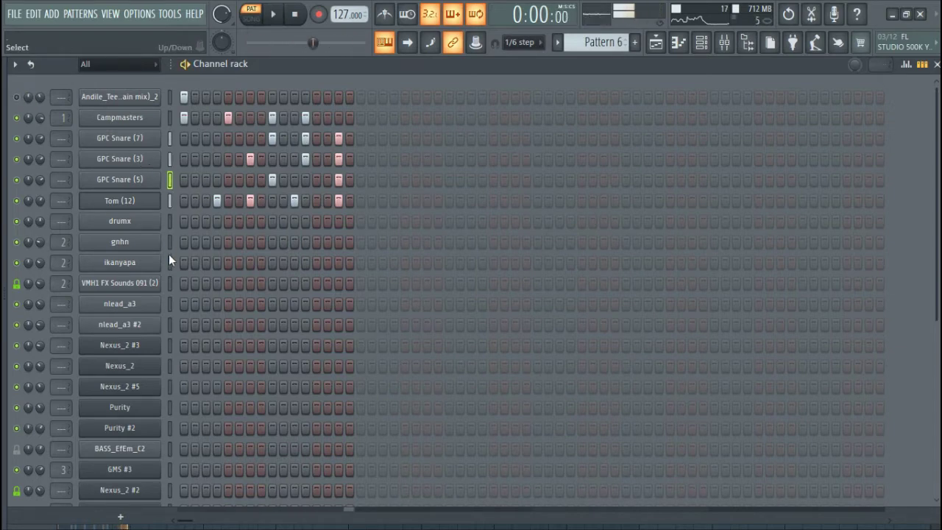
In nlead_a3's piano roll, draw an eight-bar C#5 note from bar 1, duplicate it once, and play it from the channel rack
right_click(147, 304)
left_click(191, 304)
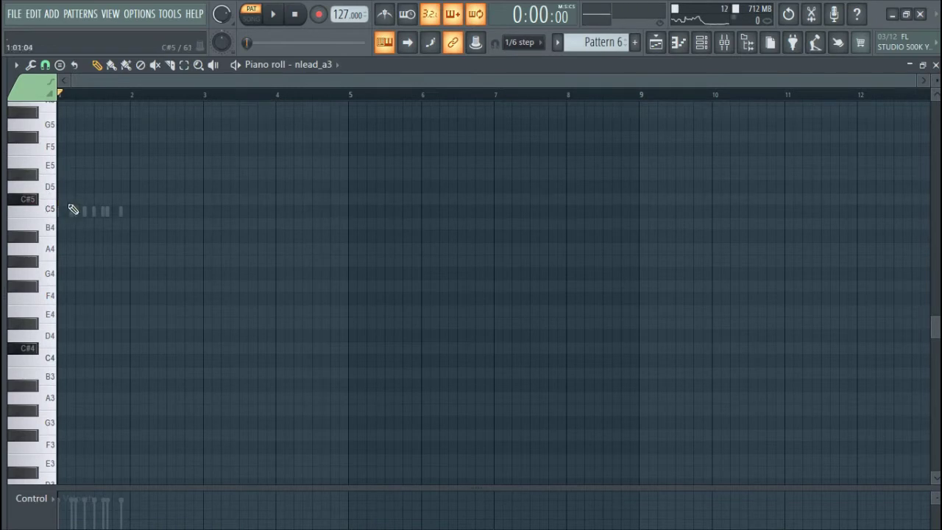
left_click(64, 200)
left_click_drag(76, 199, 638, 228)
key("ctrl+b")
scroll(530, 252, "down", 3)
left_click(530, 253, "ctrl")
key("space")
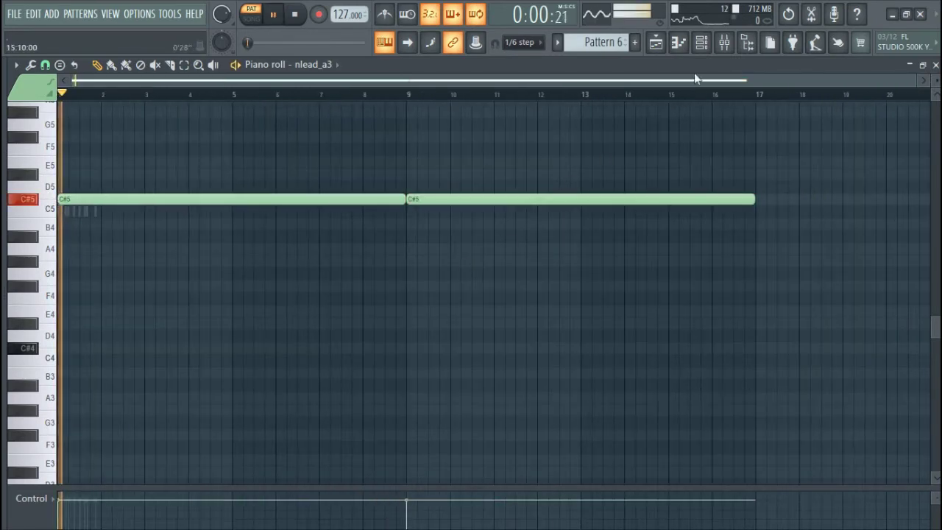
left_click(703, 46)
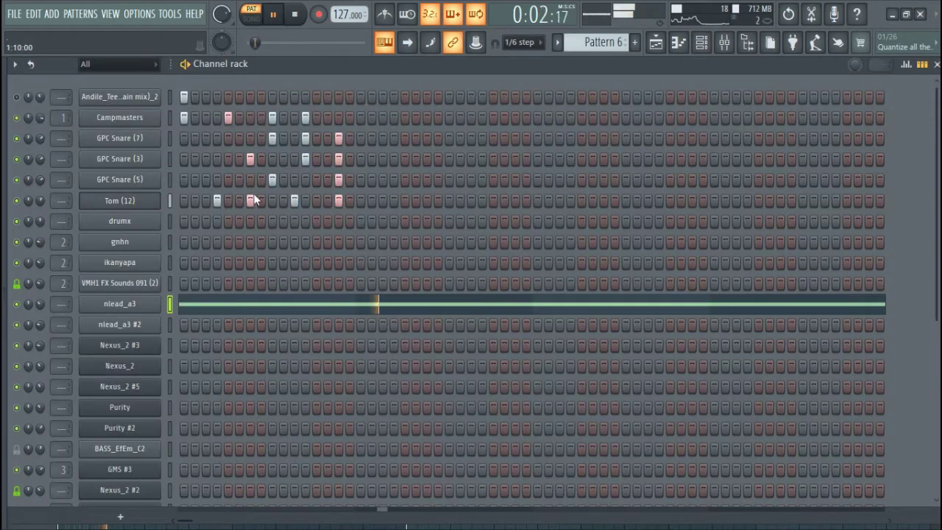
Turn on advanced looping for the channel rack, restart playback, and set the Campmasters loop point to Bar
key("space")
left_click(36, 67)
left_click(74, 101)
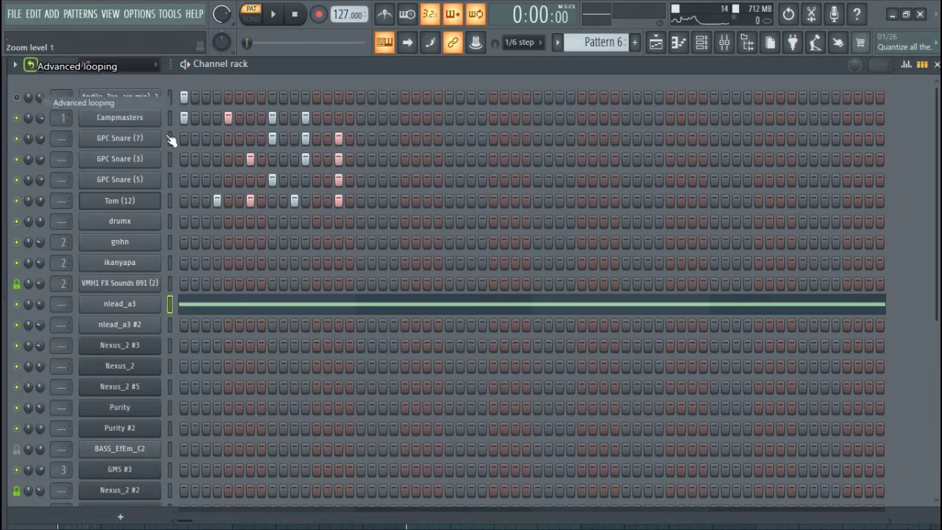
key("space")
left_click(915, 120)
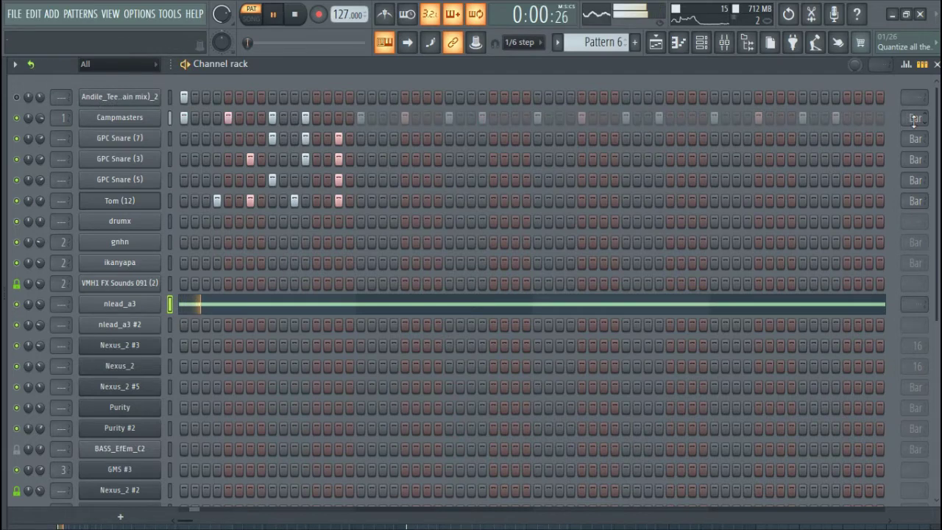
Set the loop points of GPC Snare (7), GPC Snare (3), GPC Snare (5) and Tom (12) to Bar
left_click(915, 138)
left_click(915, 159)
left_click(915, 179)
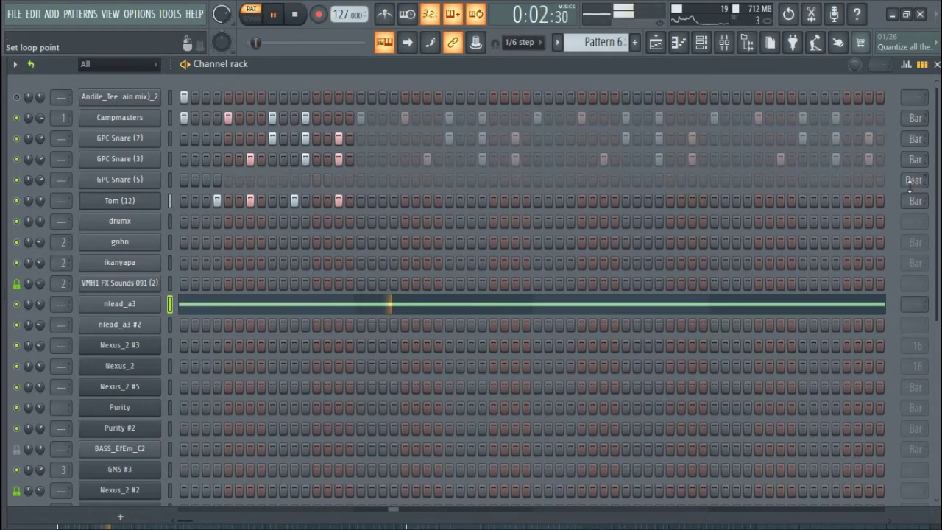
left_click(909, 188)
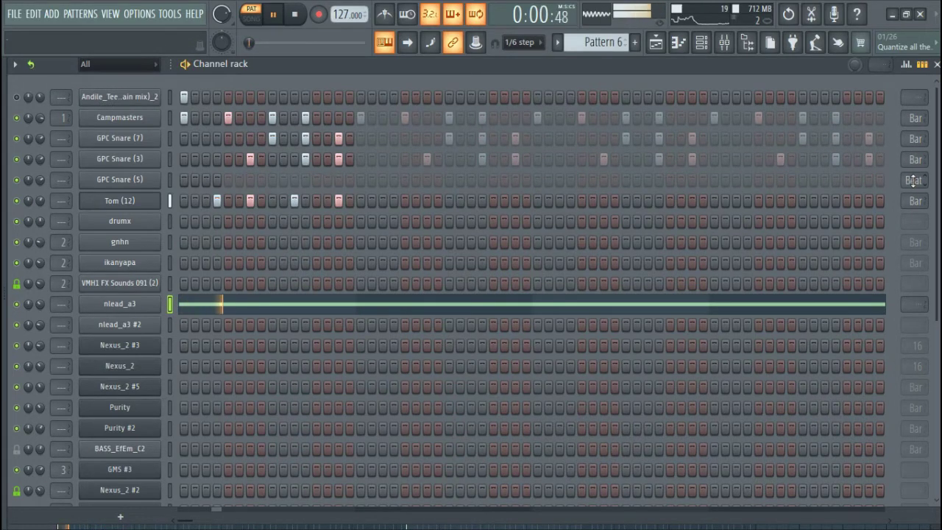
left_click(913, 181)
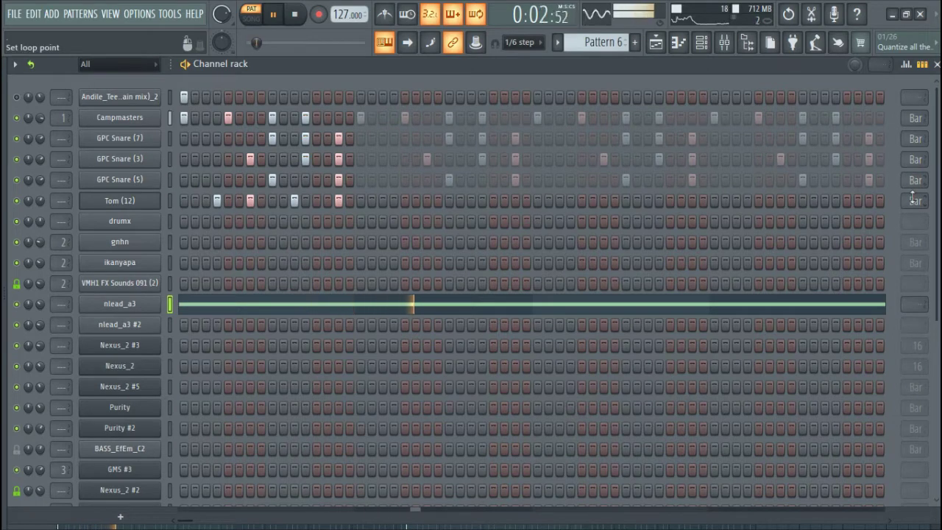
left_click(913, 197)
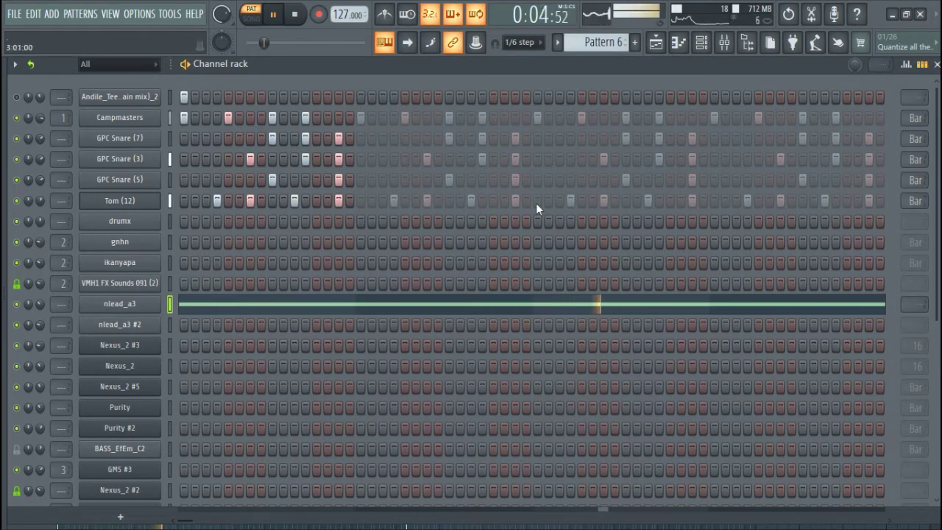
Paste the two eight-bar lead notes into nlead_a3 #2, raise them one octave to C#6, and return to the channel rack
left_click(169, 326)
key("ctrl+v")
left_click(201, 326)
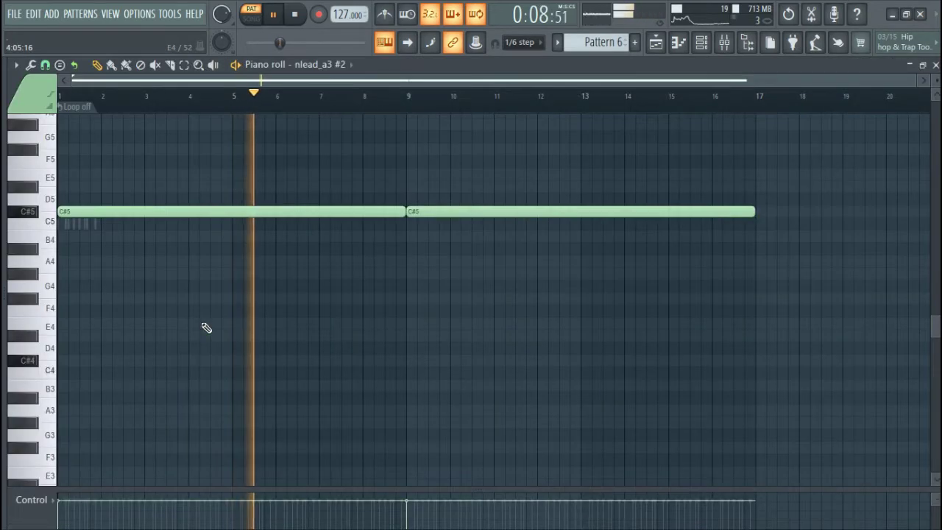
key("ctrl+x")
left_click(701, 42)
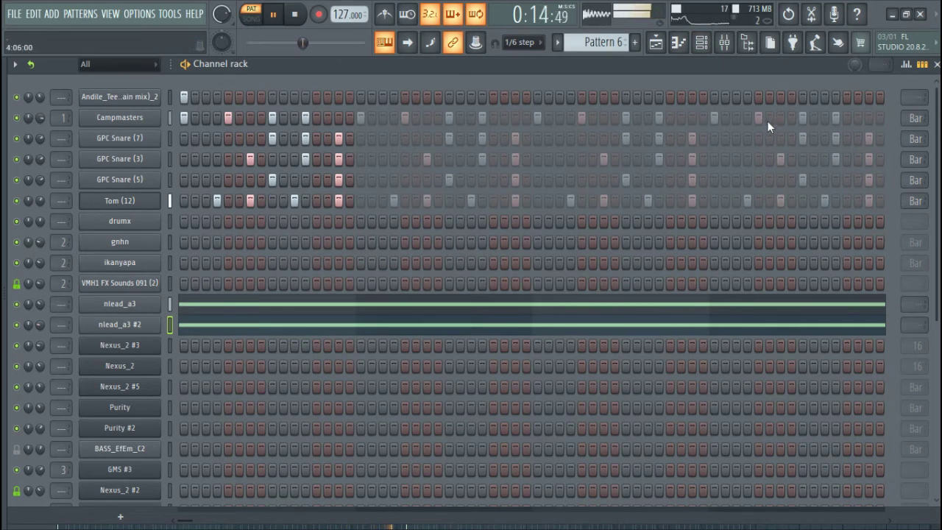
In Nexus_2 #3's piano roll, draw a C#6 note on step 7 of bar 1 and shorten it to two steps
scroll(368, 278, "down", 4)
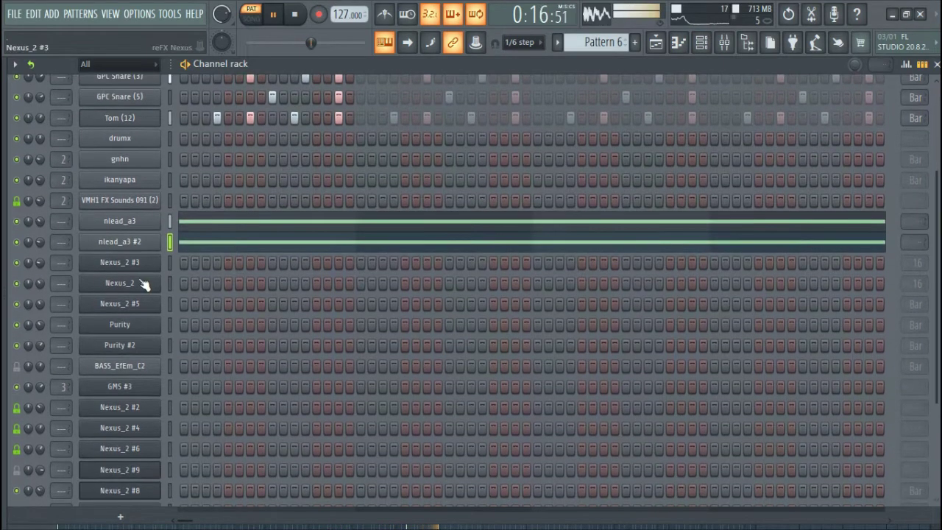
right_click(143, 265)
left_click(177, 263)
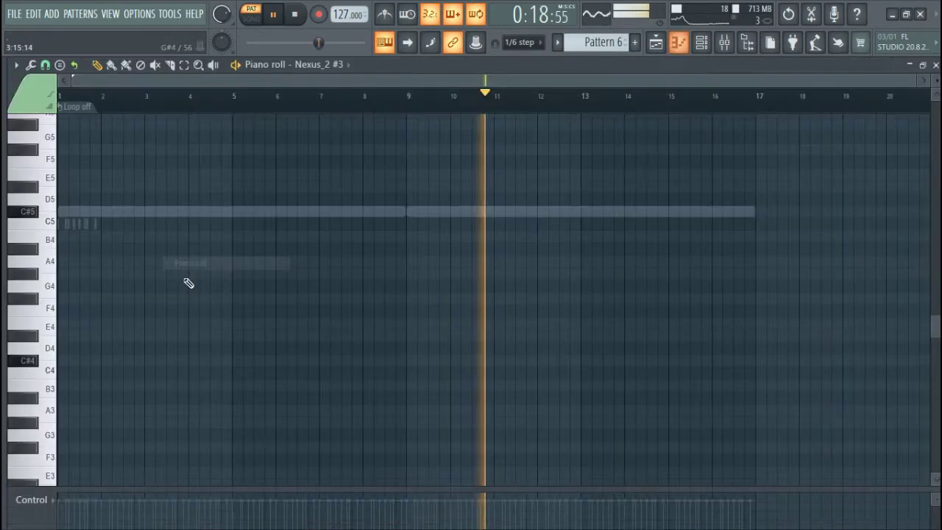
scroll(94, 253, "up", 5)
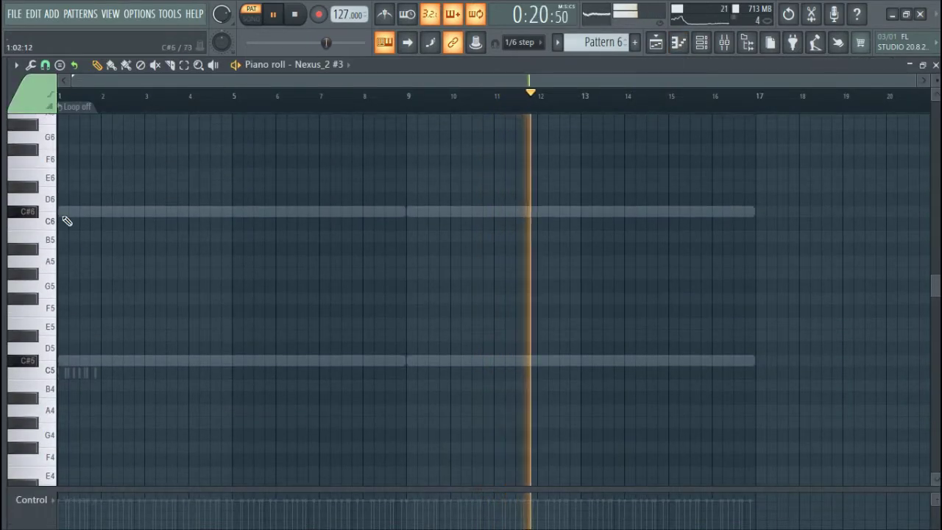
scroll(74, 218, "up", 2, "ctrl")
left_click(81, 214)
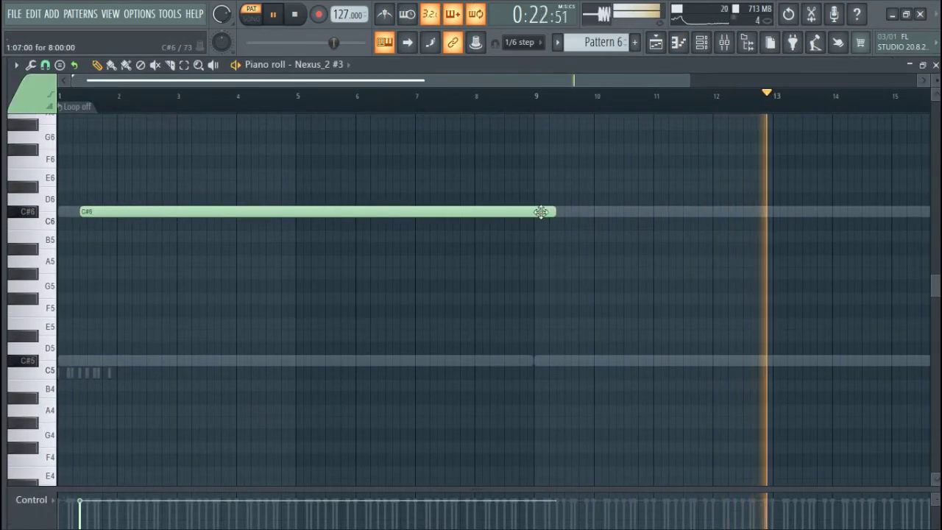
left_click_drag(552, 212, 80, 233)
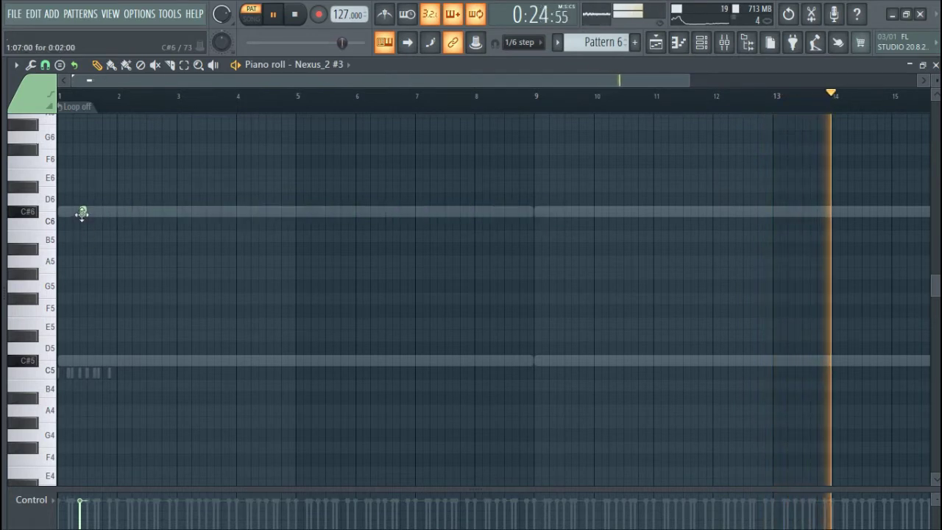
Build C#6 and E6 note pairs on steps 3 and 7 of bar 1, and add A6 above the second pair
left_click(67, 175)
left_click_drag(63, 157, 84, 218, "ctrl")
left_click(87, 196, "ctrl")
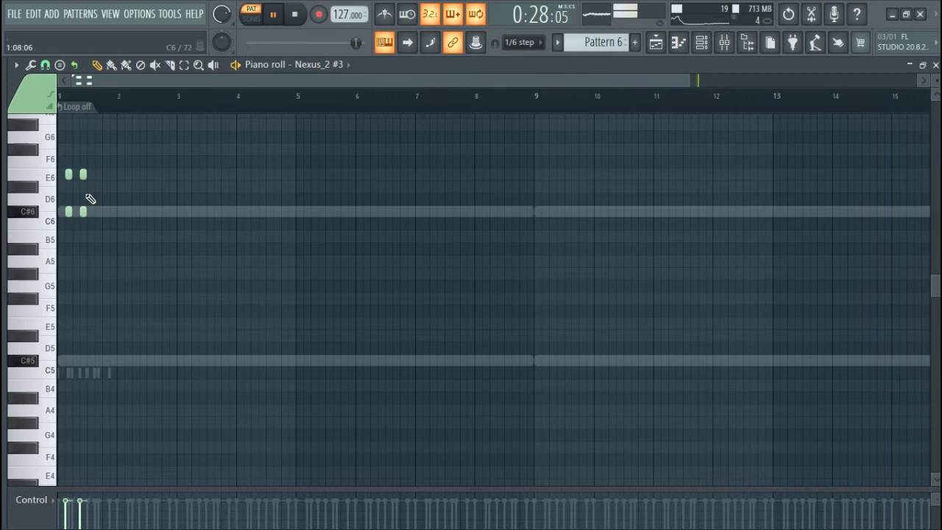
scroll(79, 144, "up", 2)
left_click(83, 150)
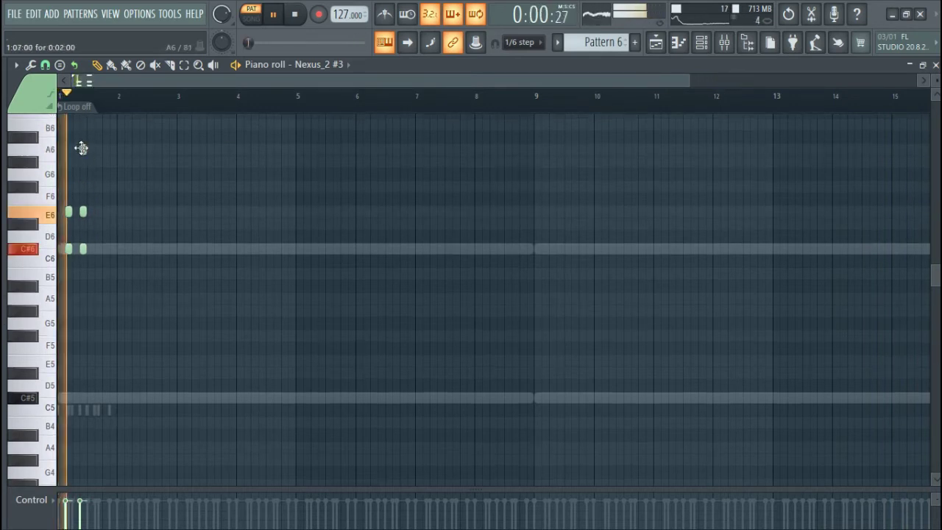
Add C#6, E6 and G#6 chords on steps 11 and 15 of bar 1
left_click_drag(81, 132, 120, 274, "ctrl")
scroll(87, 273, "up", 3)
scroll(120, 225, "up", 3)
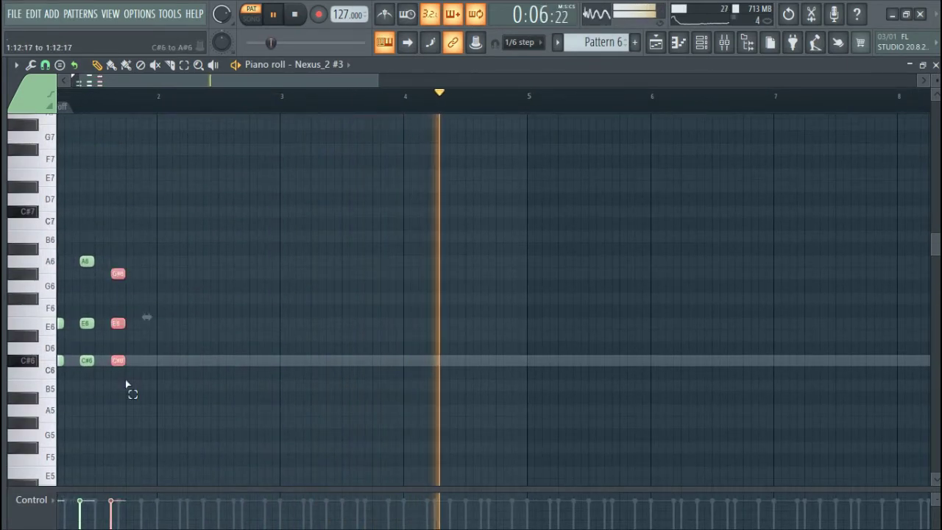
left_click_drag(116, 364, 61, 303, "shift")
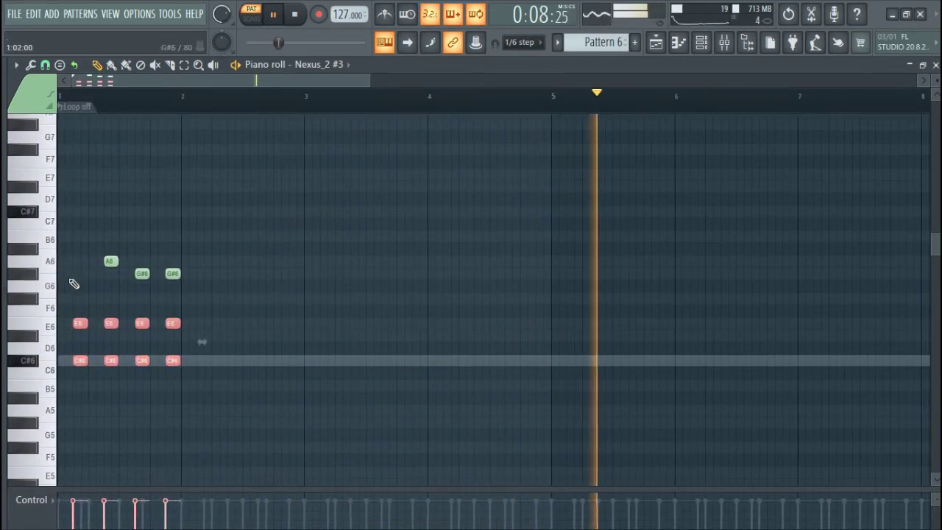
Select all of bar 1's chords in Nexus_2 #3 and duplicate them into bar 2
left_click_drag(84, 273, 185, 368, "ctrl")
left_click_drag(75, 256, 199, 377, "ctrl")
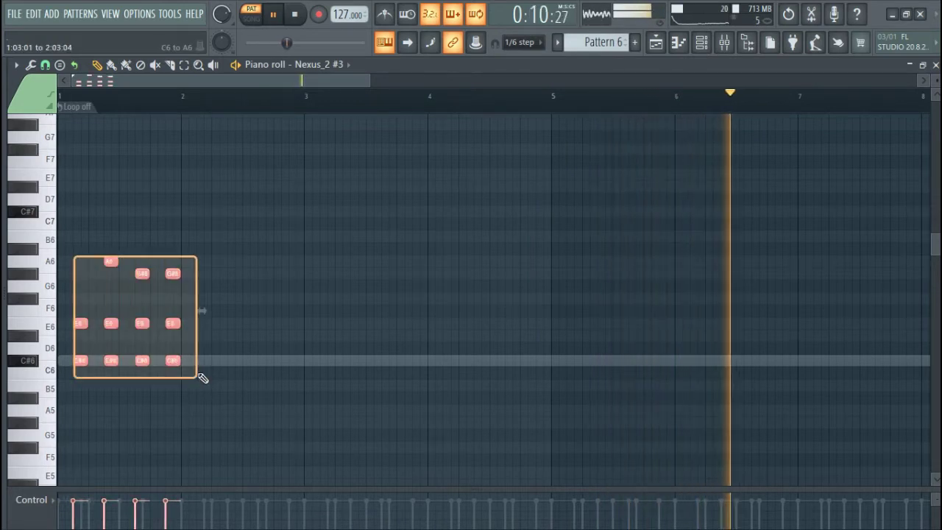
left_click_drag(80, 361, 329, 364, "shift")
Copy bar 2's four C#6 notes and raise the copies one octave to C#7
left_click(222, 371, "ctrl")
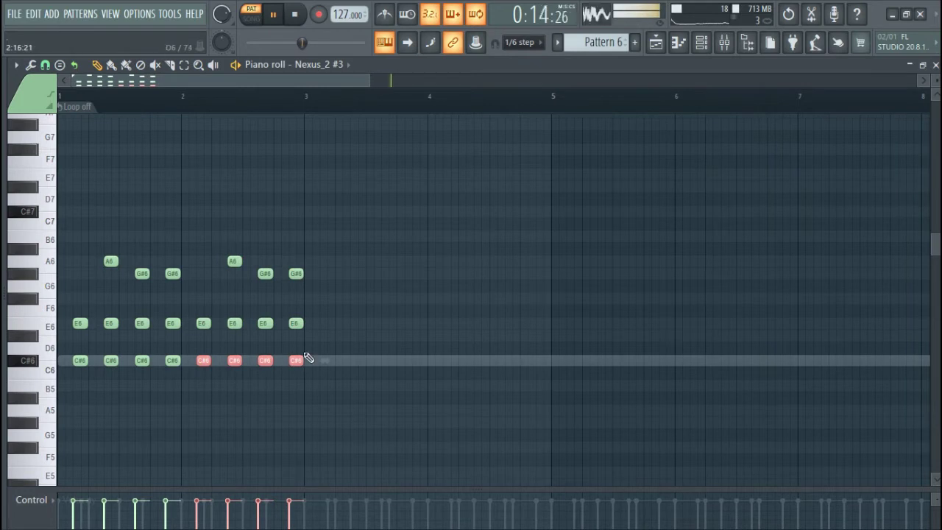
key("ctrl+c")
key("ctrl+v")
key("ctrl+Up")
scroll(353, 346, "up", 2)
key("ctrl+d")
Play the chords from the start, set Nexus_2 #3's loop point to the next bar, and return to the channel rack
key("space")
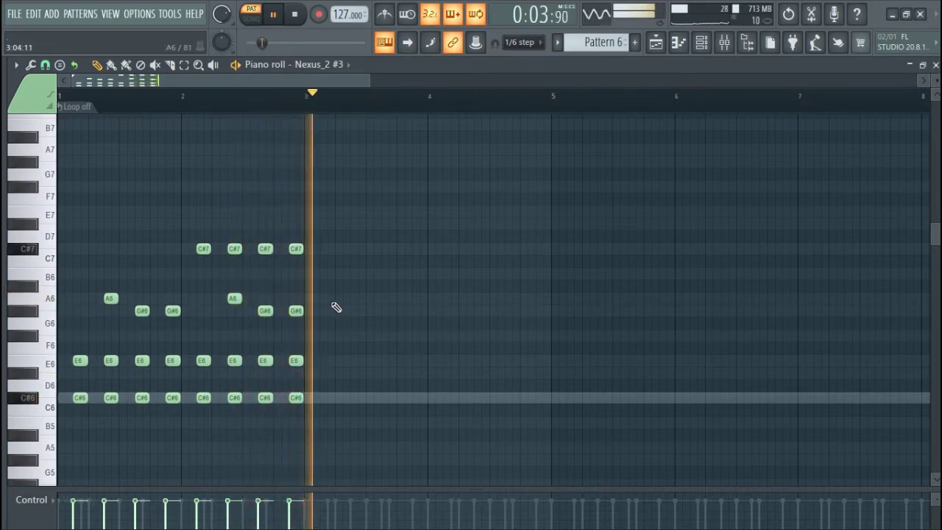
key("space")
key("space")
left_click(83, 113)
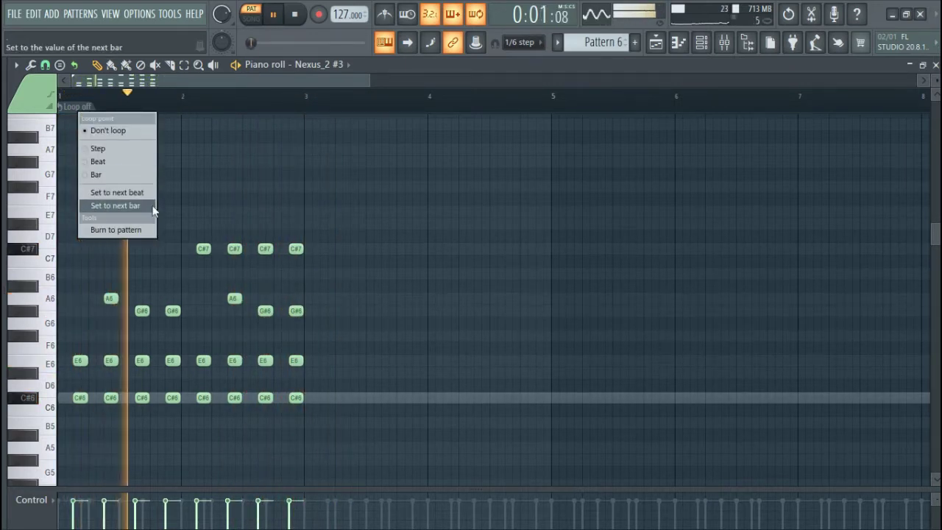
left_click(153, 207)
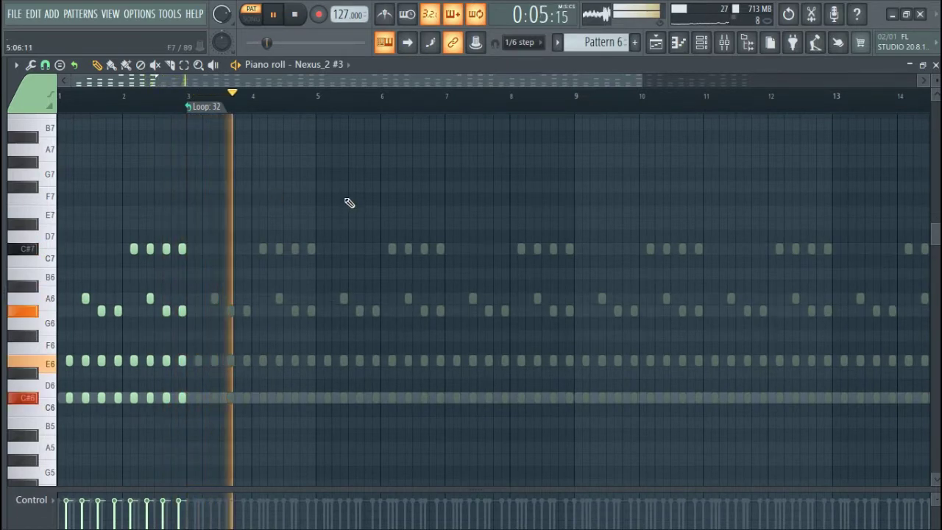
scroll(350, 202, "down", 1)
scroll(350, 203, "down", 1)
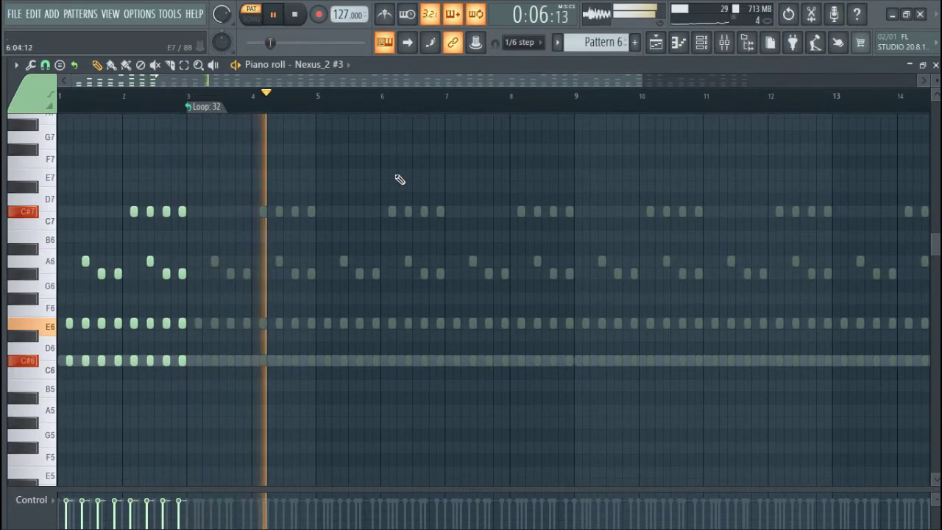
left_click(712, 43)
scroll(251, 239, "up", 2)
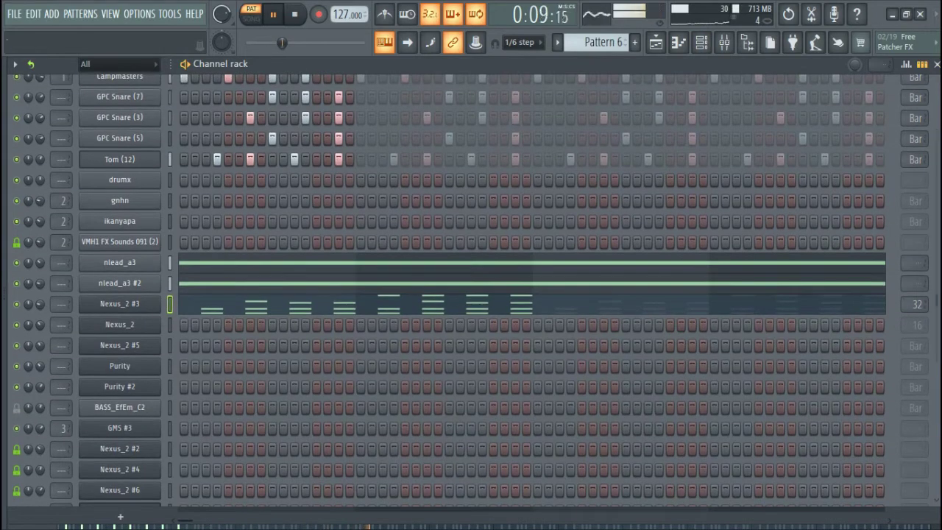
Select the drumx channel and place a hit on its step 3 in Pattern 6
left_click(922, 65)
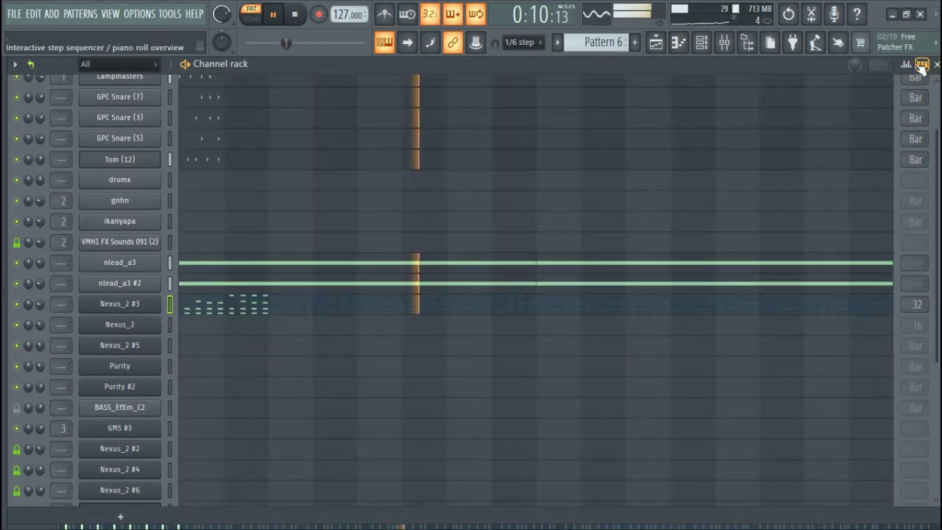
left_click(170, 180)
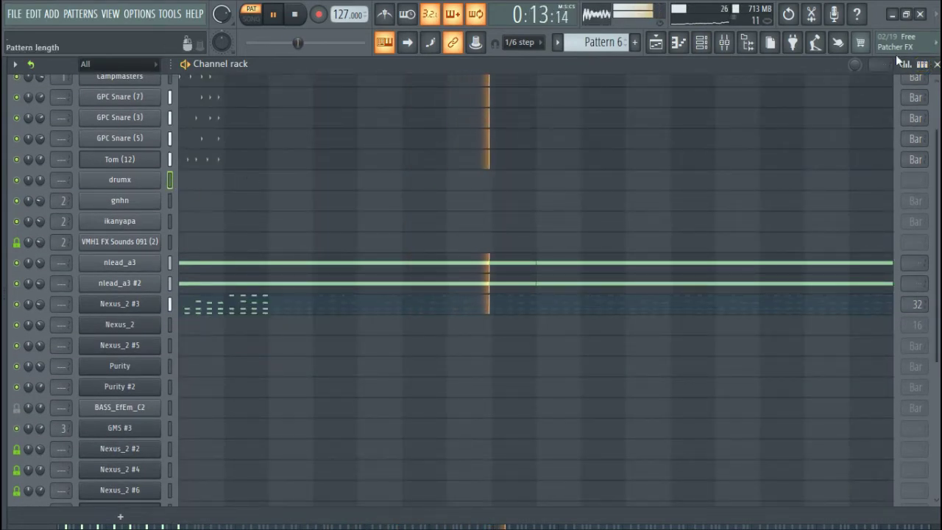
left_click(922, 64)
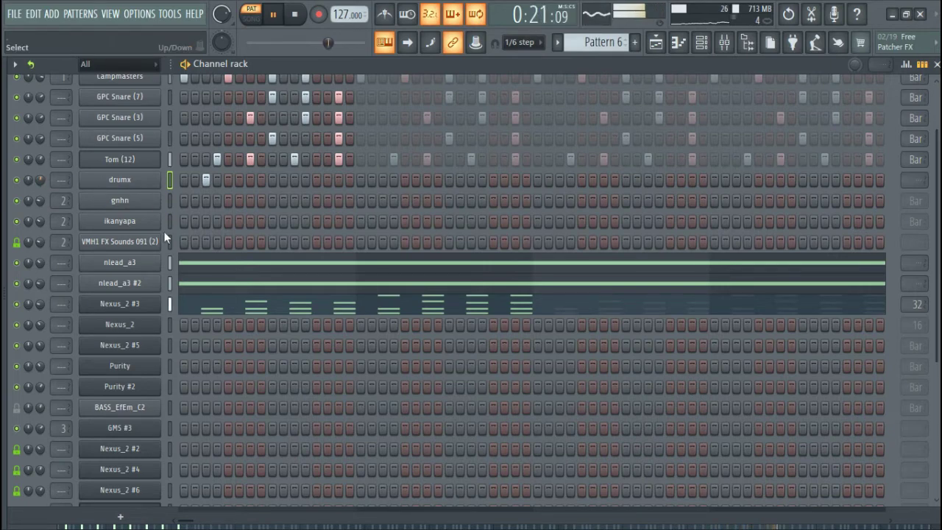
In Nexus_2 #5's piano roll, draw a two-step E6 note on step 2 of bar 1 and restart playback to check it
left_click(171, 306)
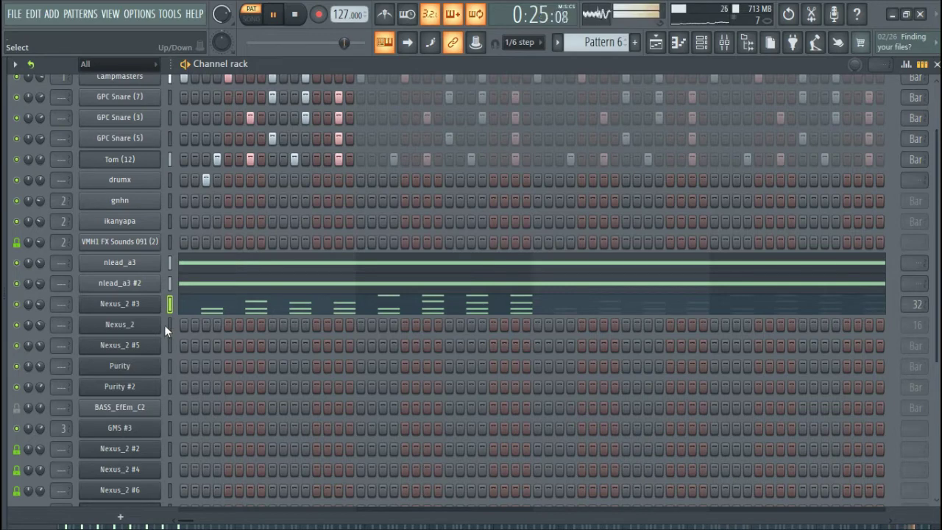
left_click(170, 346)
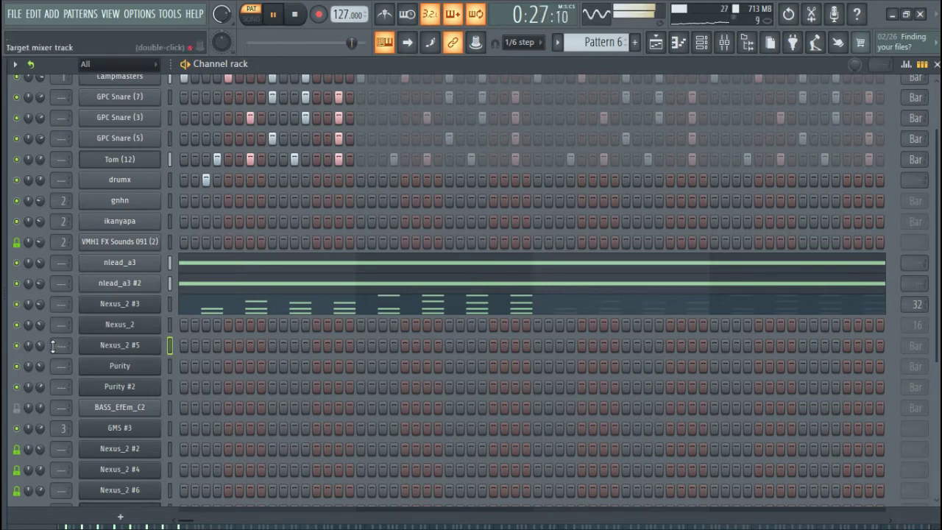
right_click(92, 345)
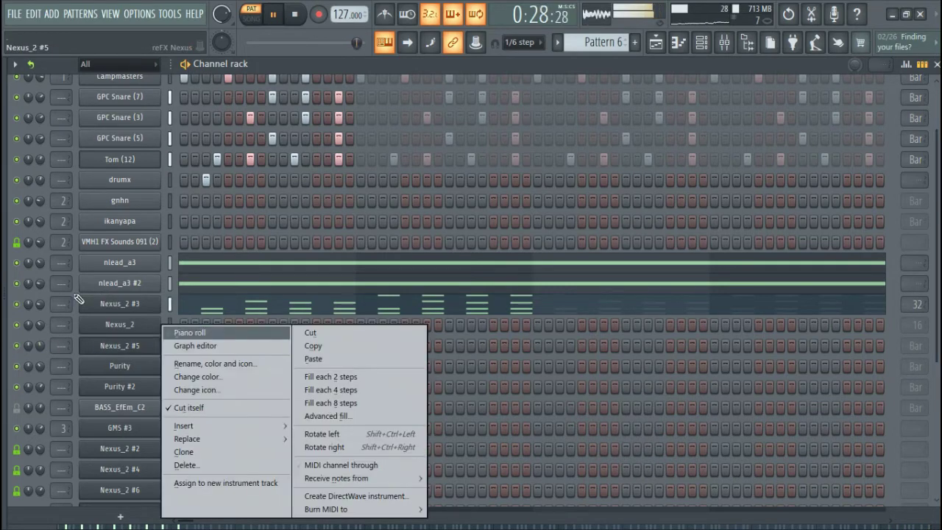
left_click(190, 333)
left_click(69, 325)
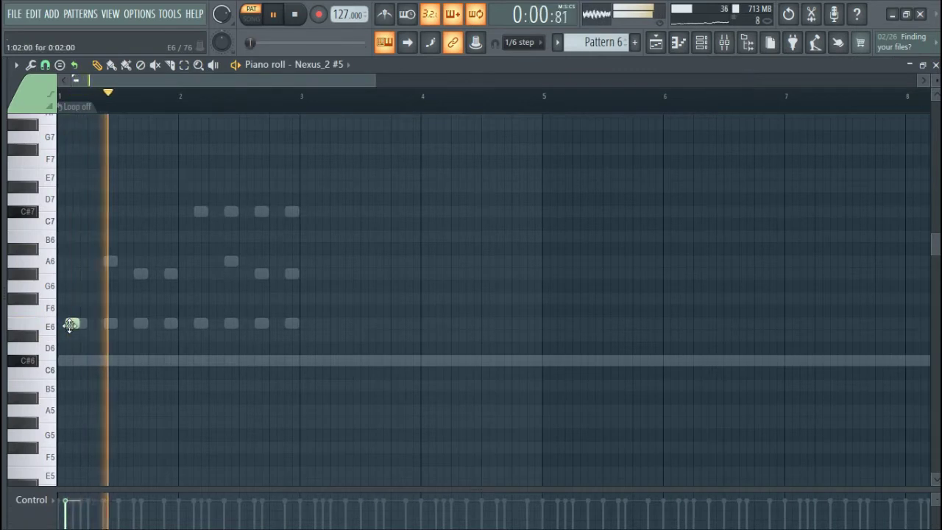
key("space")
key("space")
scroll(63, 341, "up", 2)
key("space")
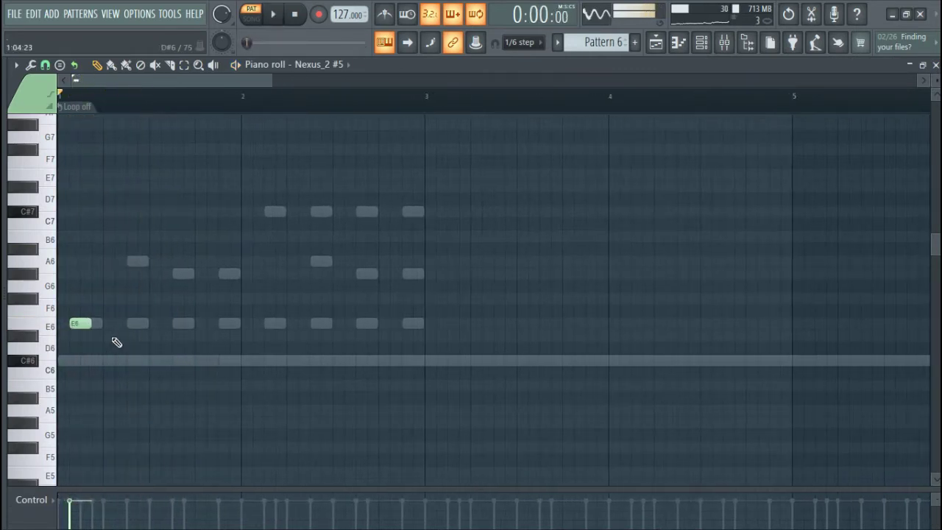
During playback, add D#6 notes on steps 5 and 9 and C#6 notes on steps 11 and 15 of bar 1
key("space")
left_click(112, 336)
left_click(151, 335)
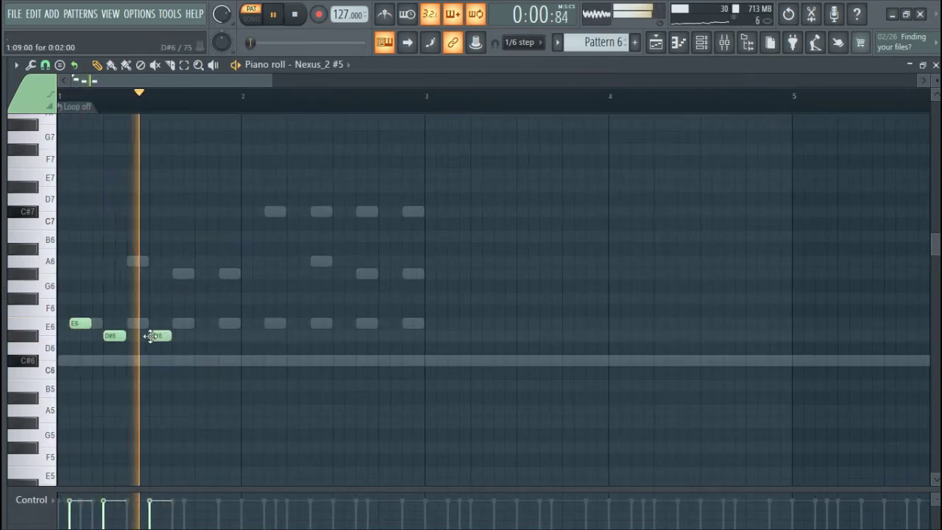
left_click(184, 360)
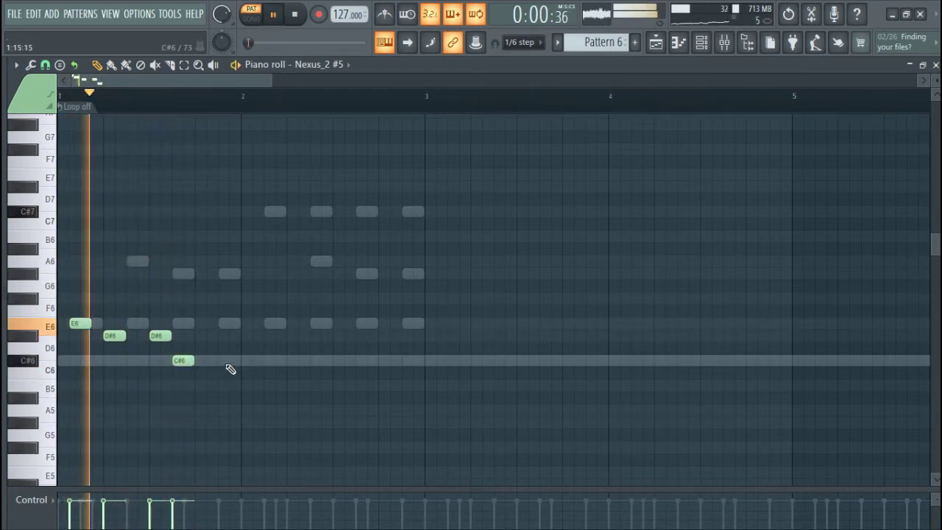
left_click(228, 362)
Set Nexus_2 #5's loop length to Bar and return to the channel rack
scroll(94, 137, "down", 2)
left_click(81, 108)
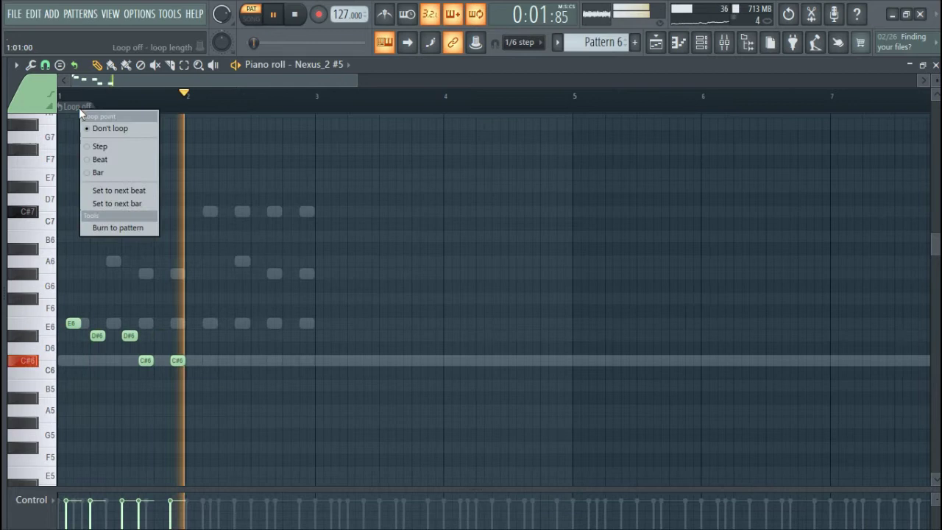
left_click(123, 170)
scroll(143, 231, "down", 2)
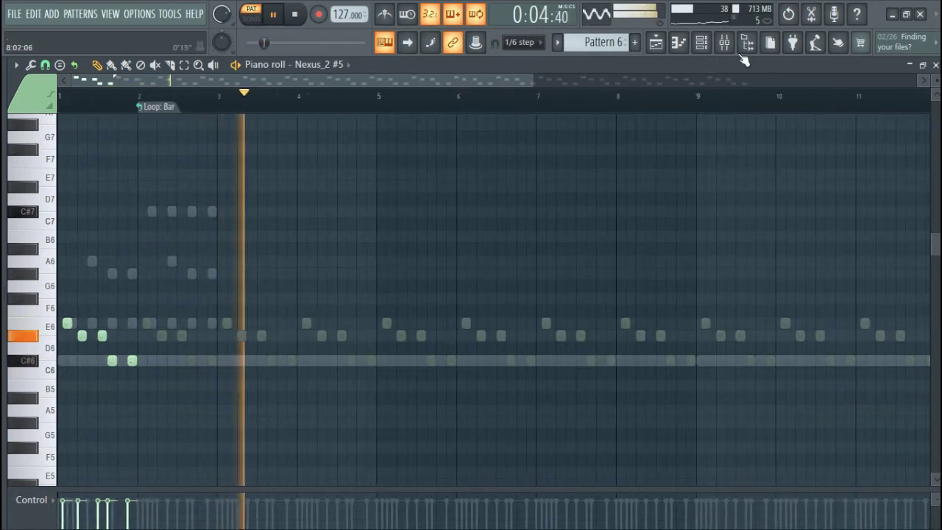
left_click(701, 42)
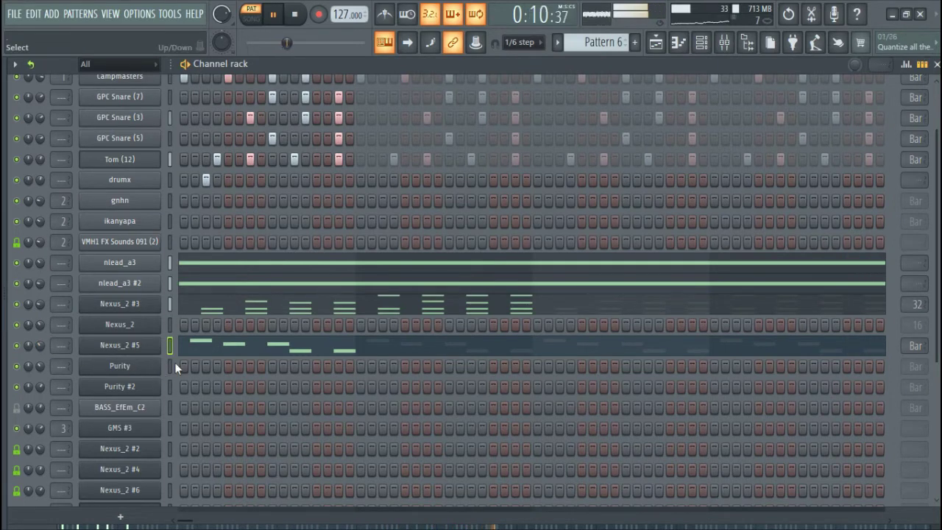
Copy the Nexus_2 #5 melody into the Nexus_2 channel and adjust the volume of Nexus_2
key("ctrl+v")
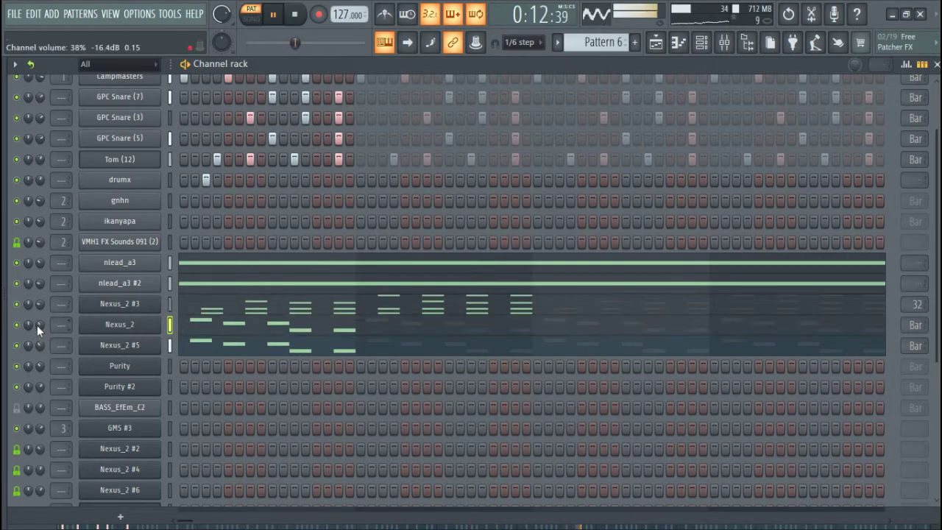
left_click_drag(38, 325, 38, 333)
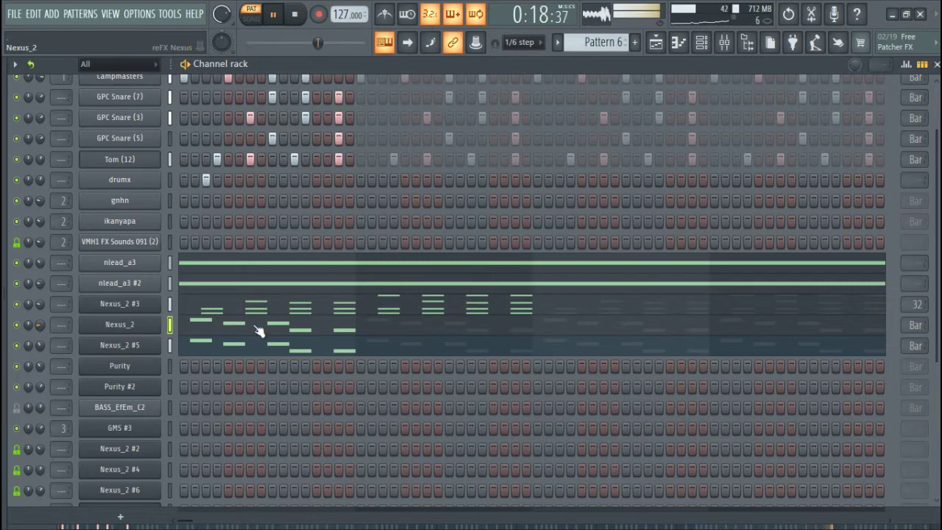
scroll(259, 331, "up", 2)
left_click_drag(316, 42, 322, 42)
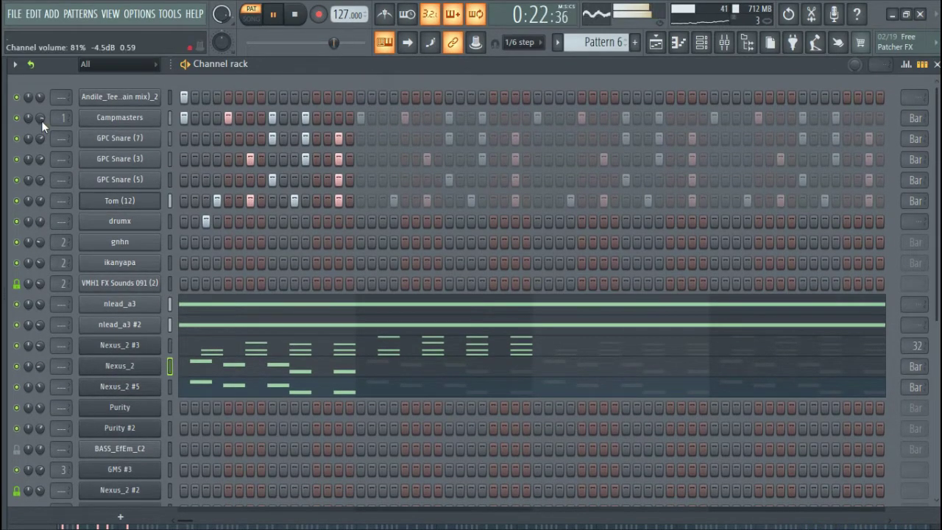
Place gnhn hits on steps 3 and 11 and set the channel's loop point to Bar
scroll(260, 229, "down", 2)
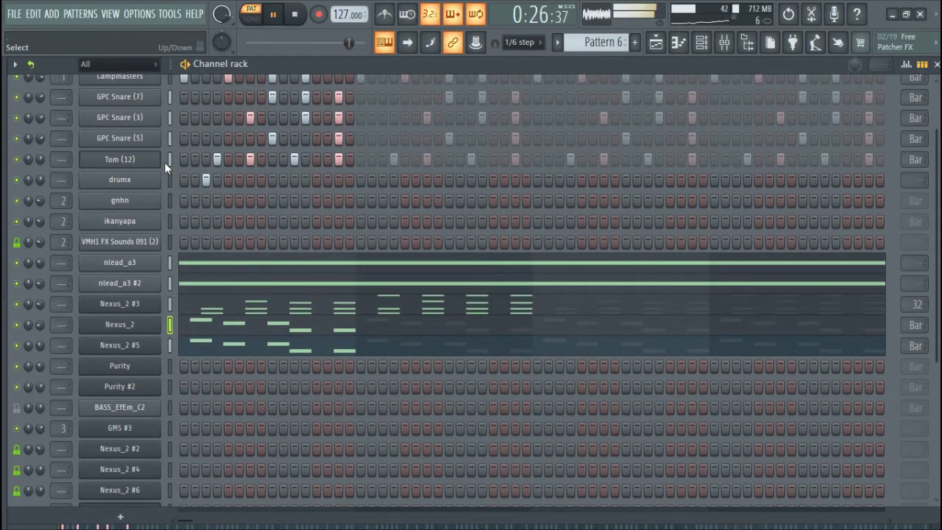
left_click(206, 199)
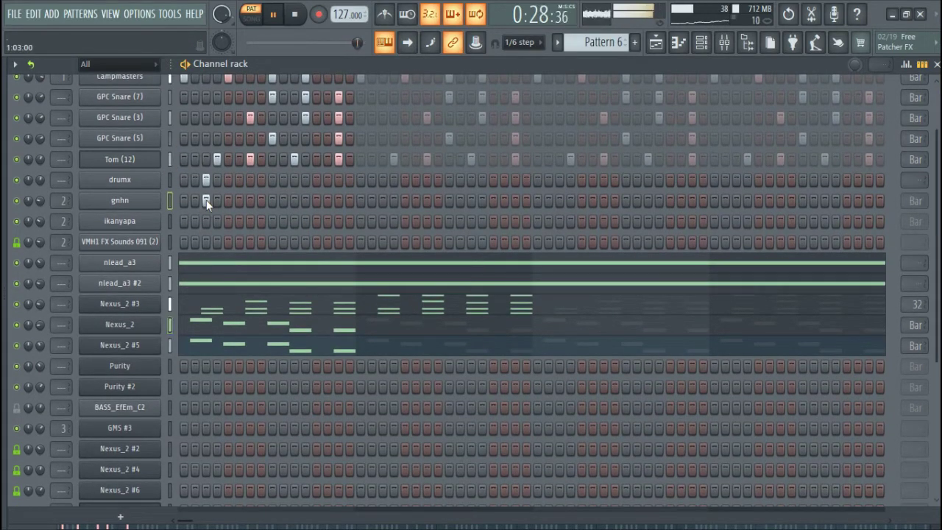
left_click(295, 200)
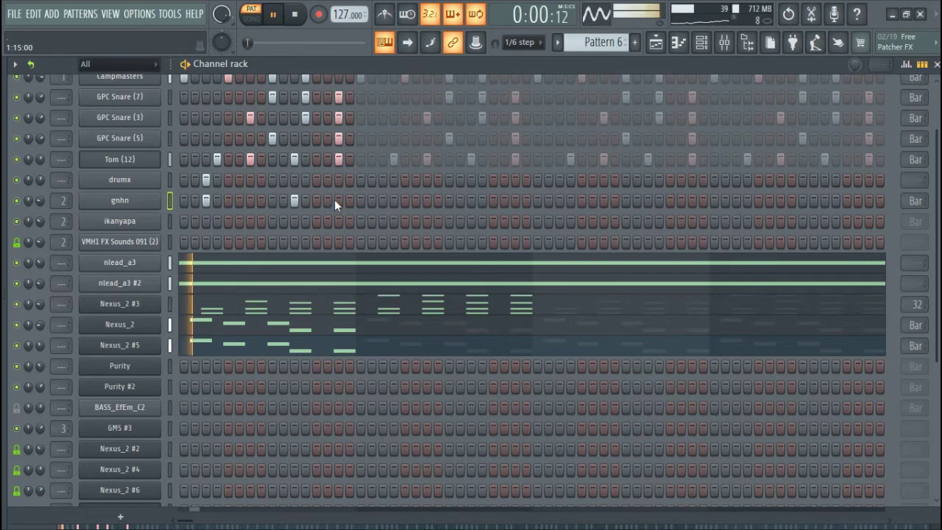
left_click(916, 203)
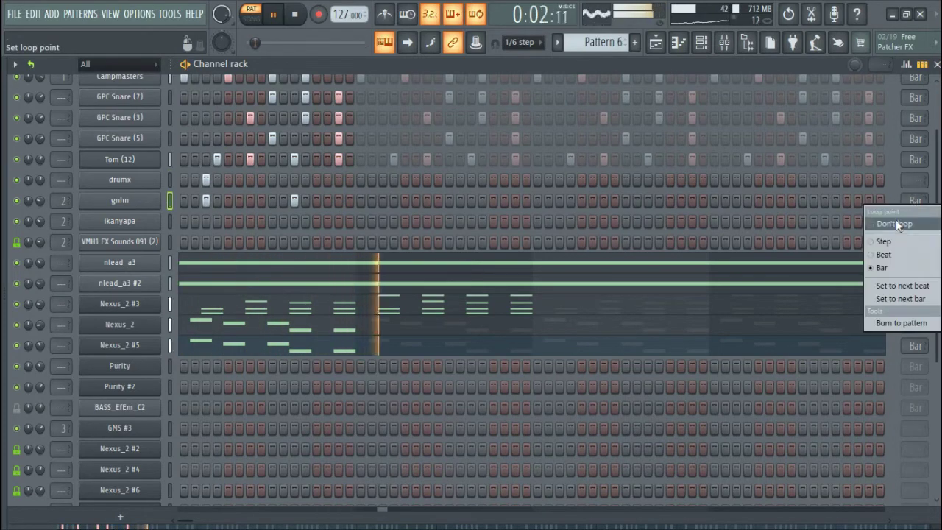
left_click(898, 224)
left_click(912, 202)
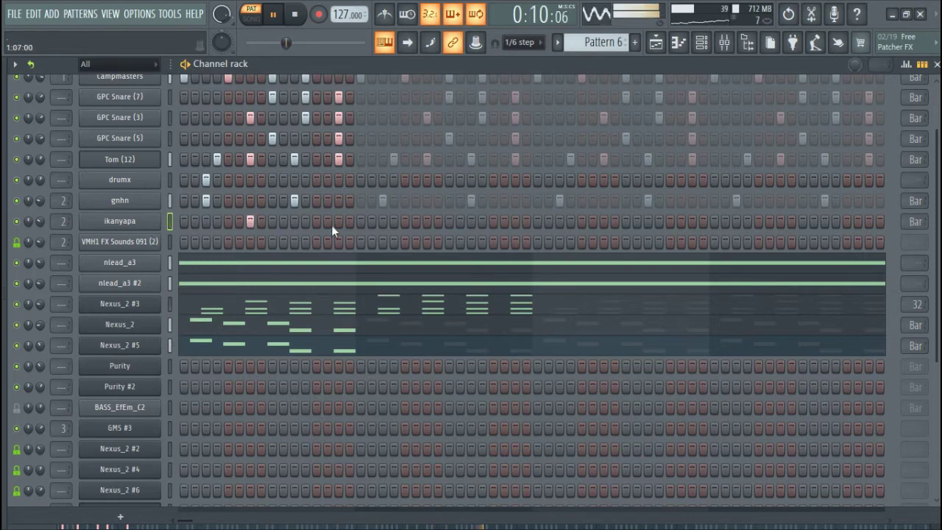
Place ikanyapa hits on steps 7 and 15 and loop the channel by Bar
left_click(914, 222)
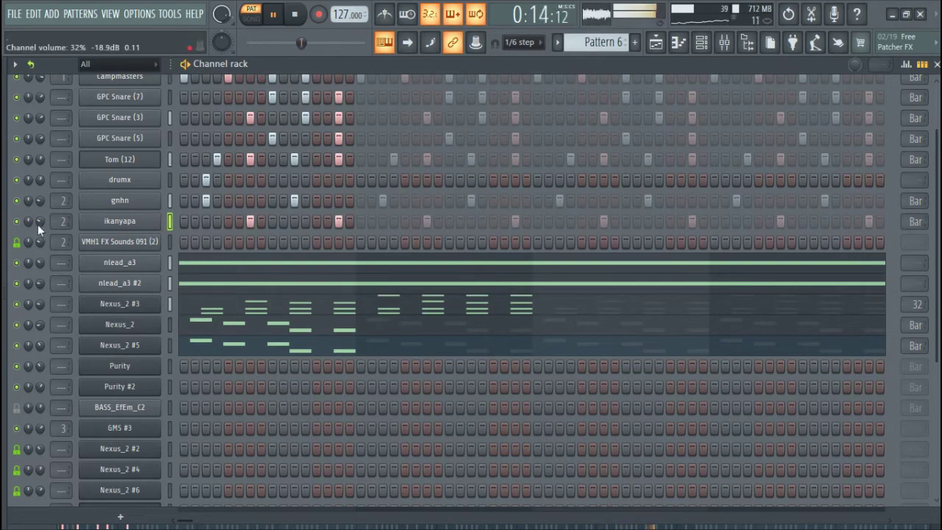
left_click(144, 221)
left_click(487, 220)
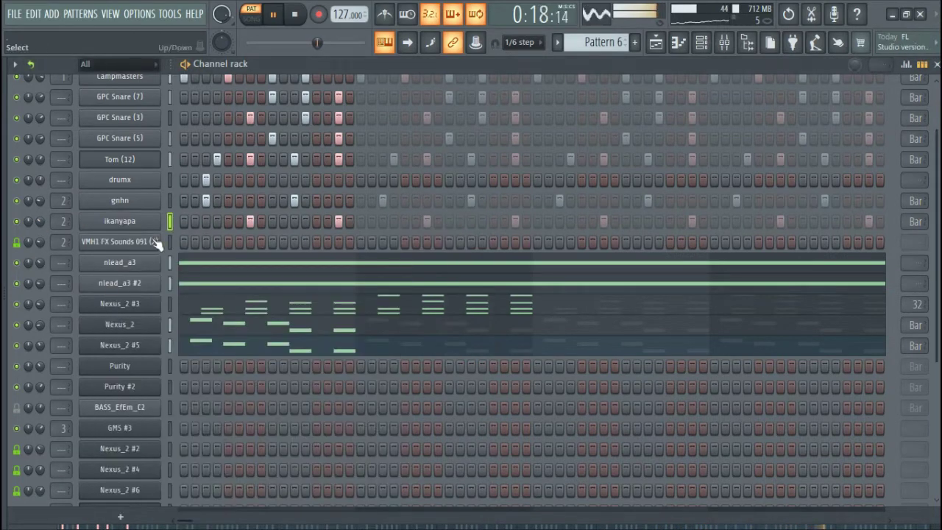
View ikanyapa's volume envelope, set the sample's declicking mode to Smooth (bleeding), and close its settings
right_click(156, 218)
left_click(158, 226)
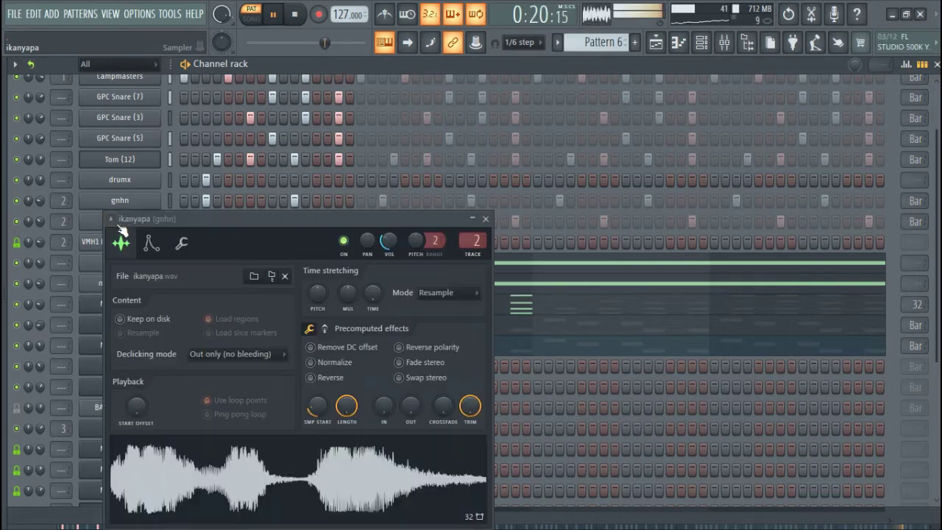
left_click(151, 248)
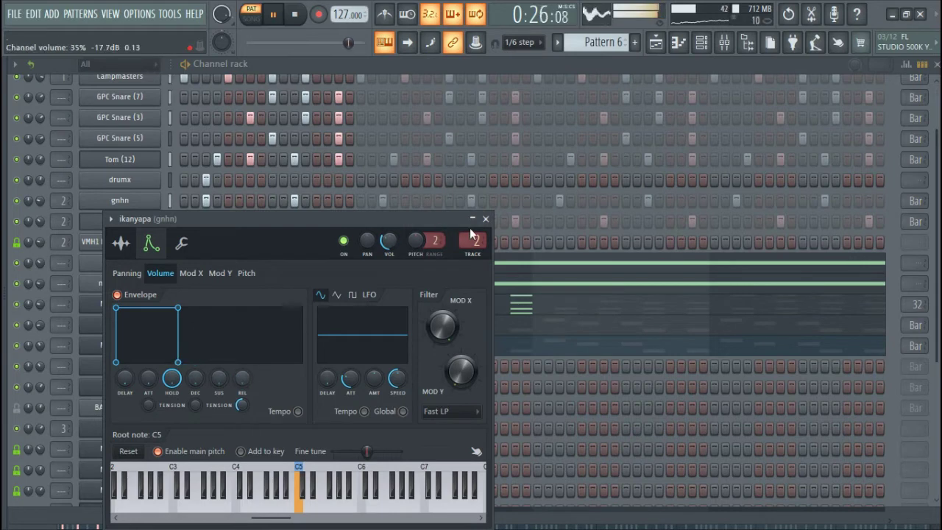
left_click(121, 243)
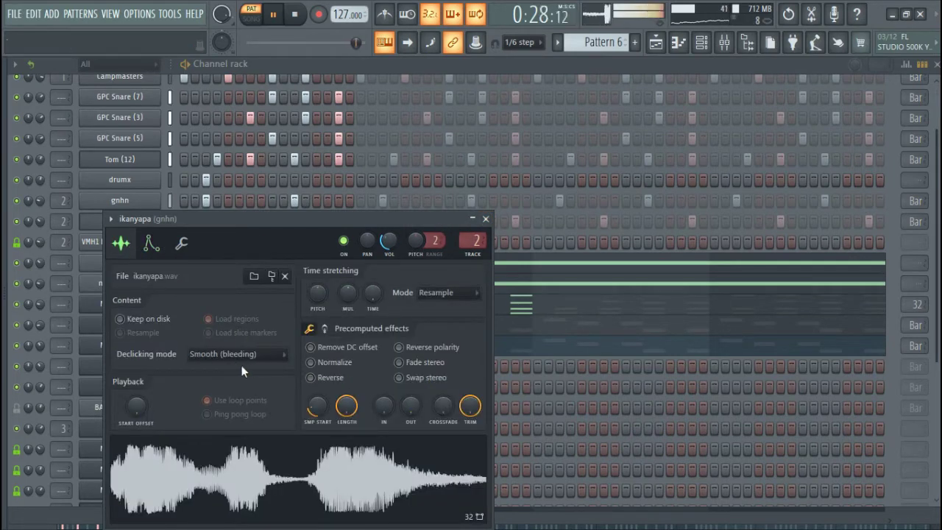
left_click(487, 220)
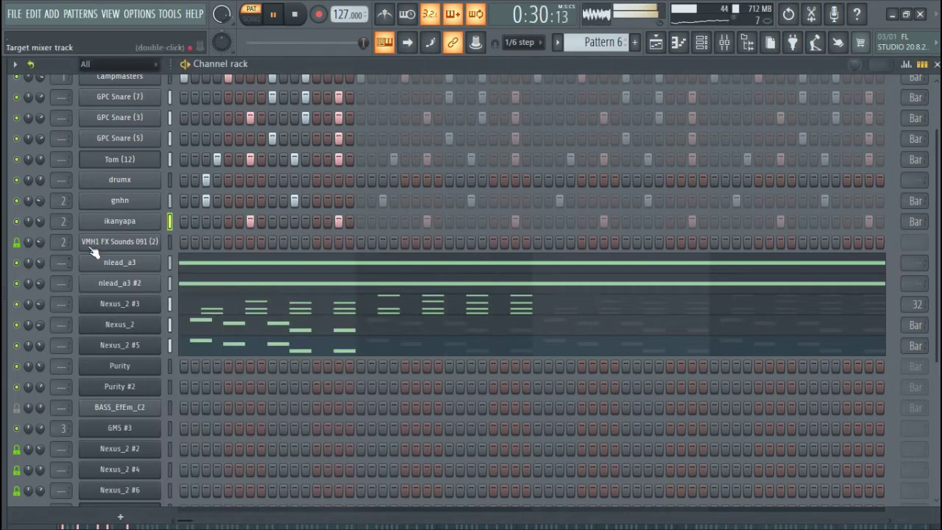
right_click(111, 217)
left_click(89, 229)
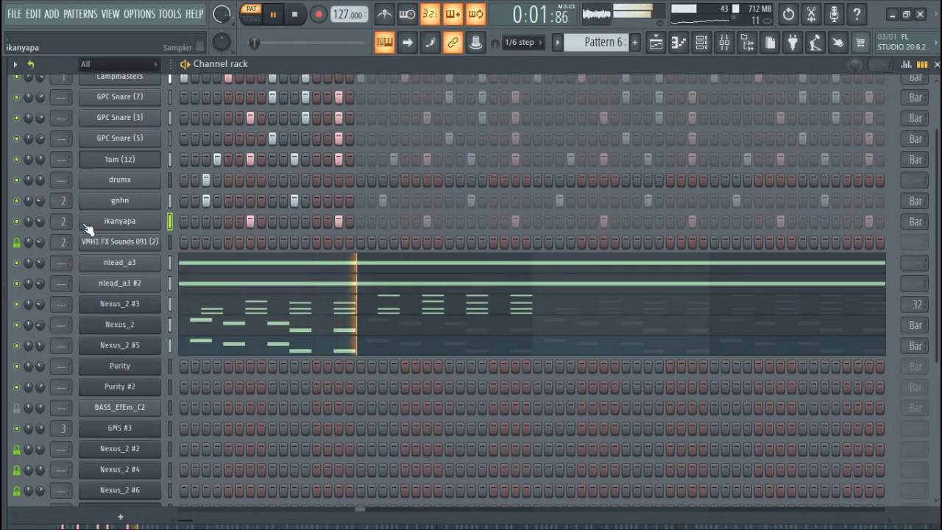
Open Purity #2's piano roll and draw a four-step C#6 note on step 3 of bar 1
scroll(246, 290, "down", 3)
scroll(247, 287, "down", 2)
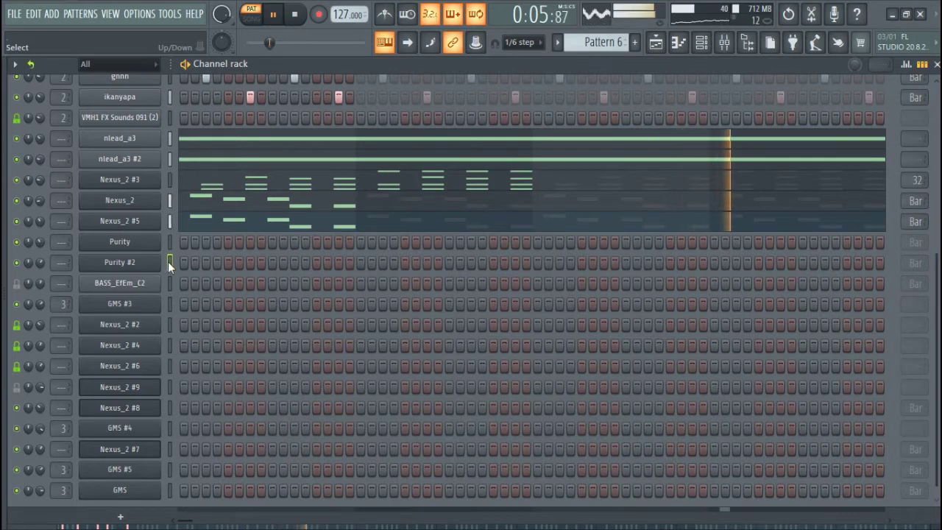
right_click(130, 264)
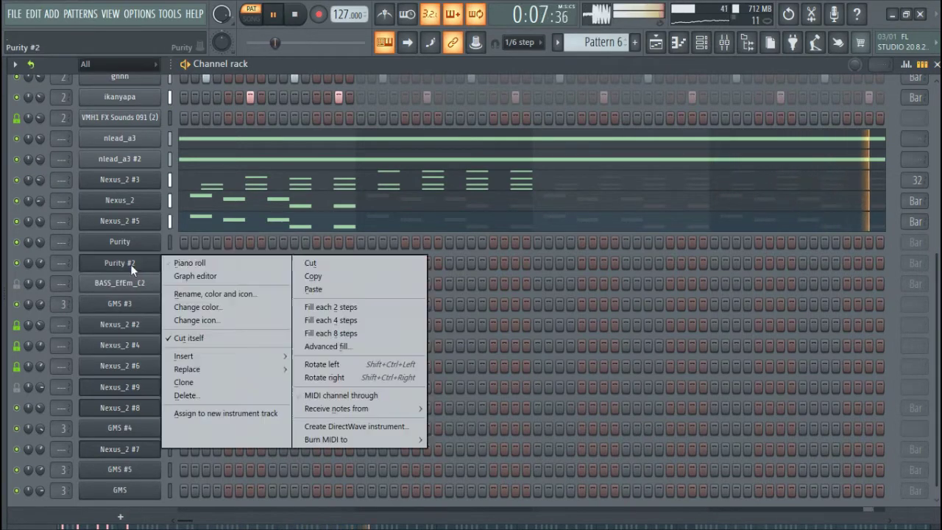
left_click(188, 257)
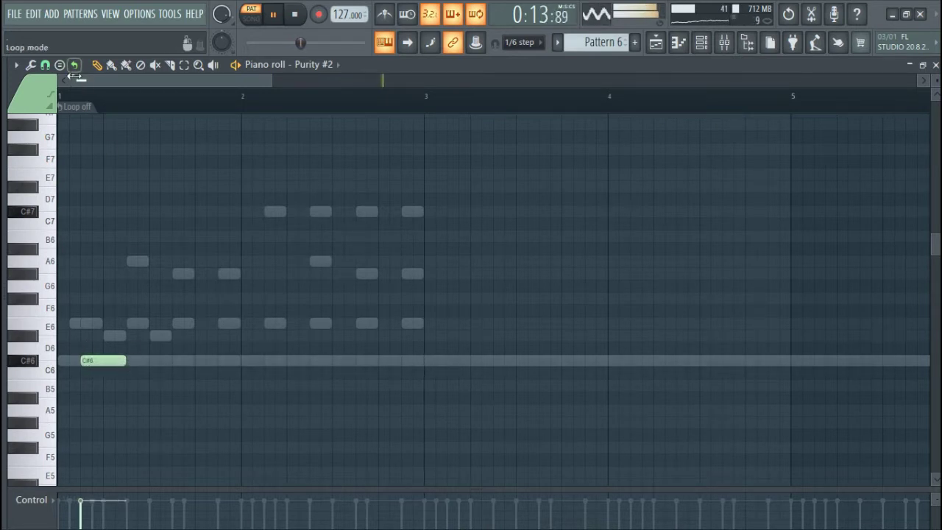
Set Purity #2's loop point to the next bar and move its note down to C6
left_click(74, 109)
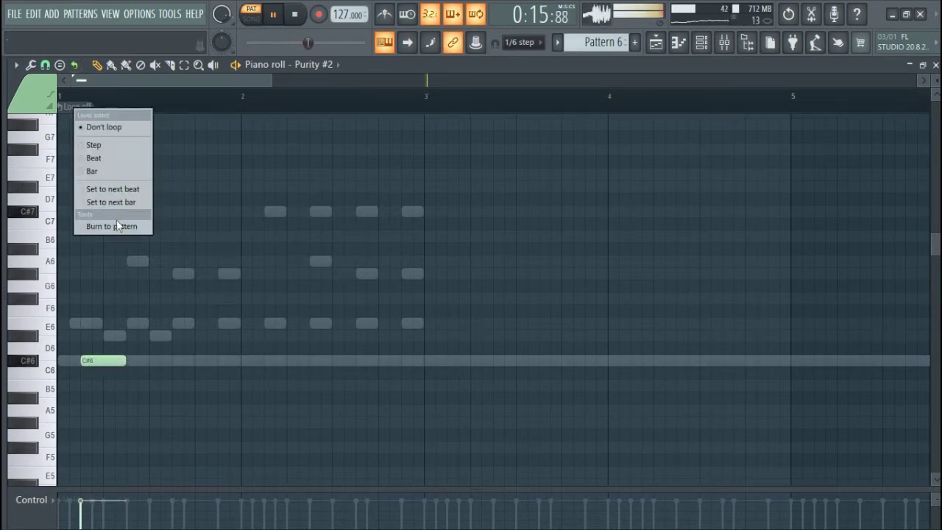
left_click(115, 224)
left_click(78, 109)
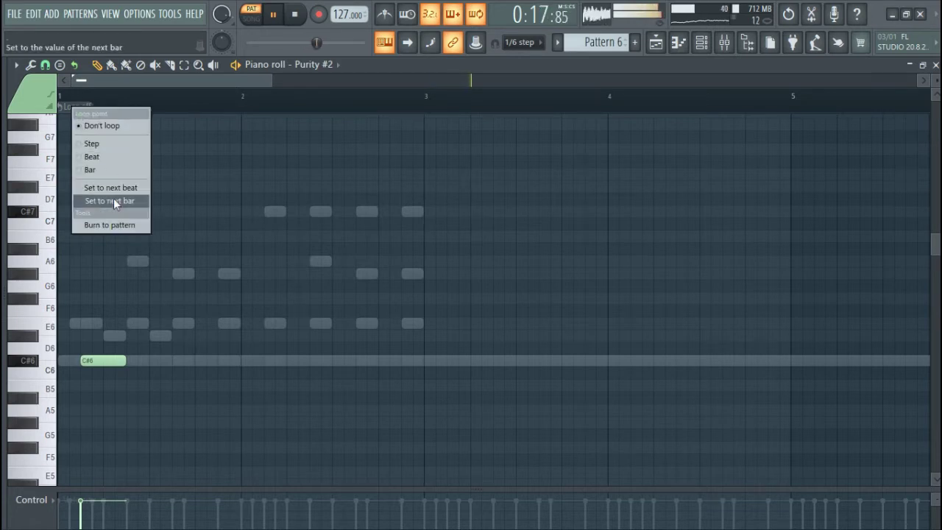
left_click(114, 200)
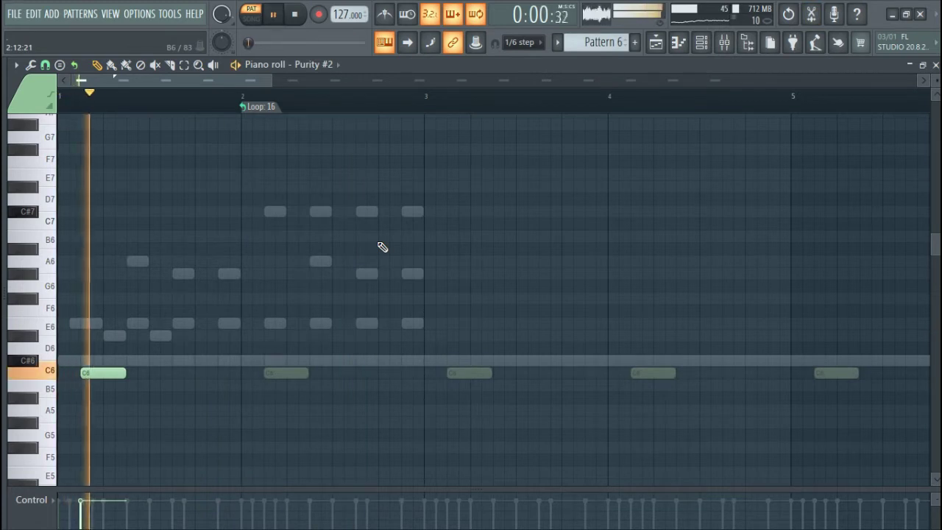
In the channel rack, set Purity #2's volume to about 70% and adjust the volume of Nexus_2 #3
left_click(701, 42)
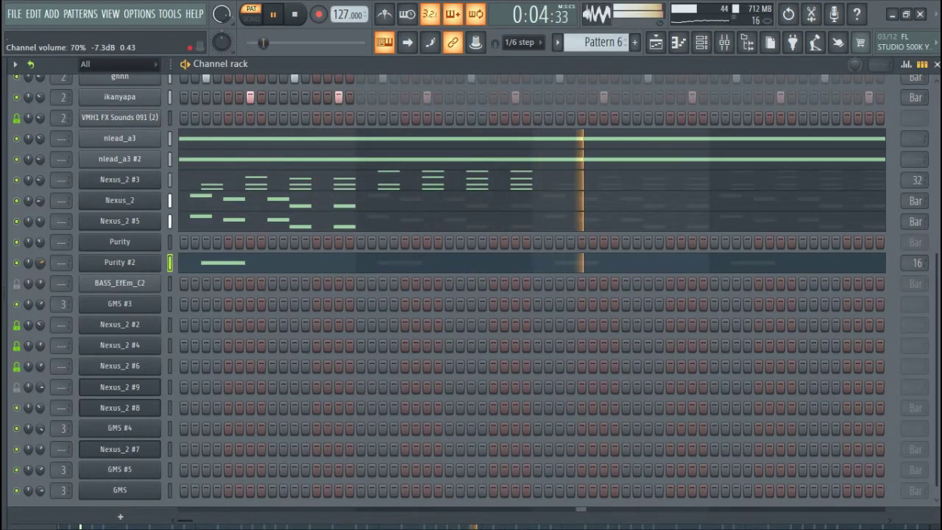
scroll(227, 295, "up", 6)
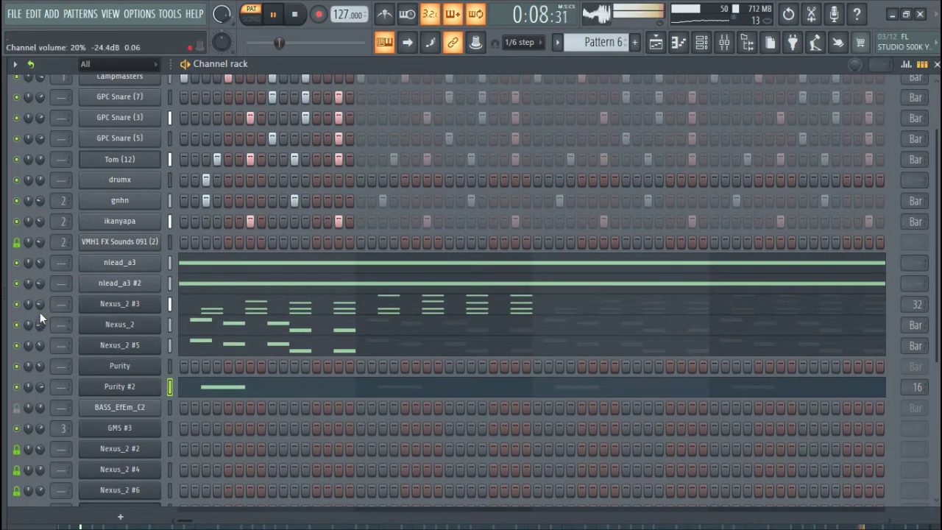
left_click_drag(39, 307, 39, 313)
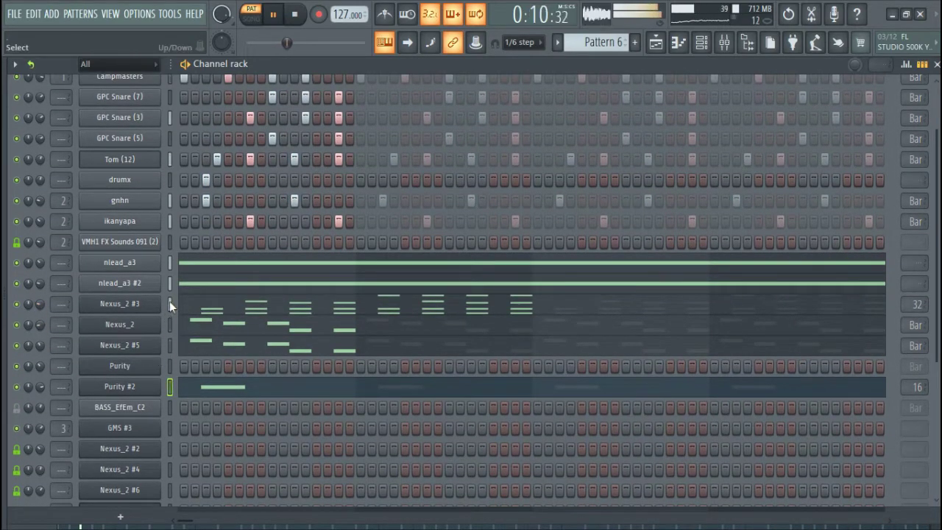
Copy the Nexus_2 #3 chords into Purity, check them in the piano roll, and set Purity's volume to about 35%
left_click(169, 366)
key("ctrl+v")
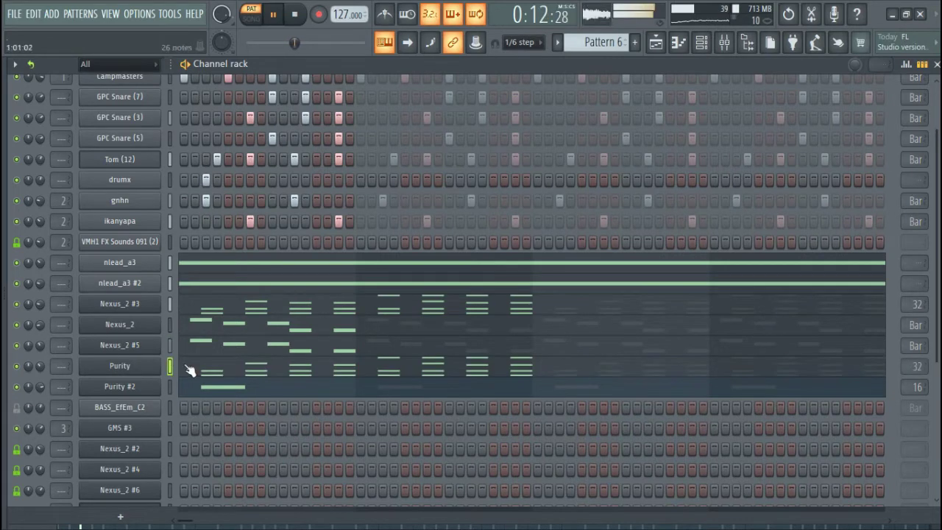
left_click(185, 366)
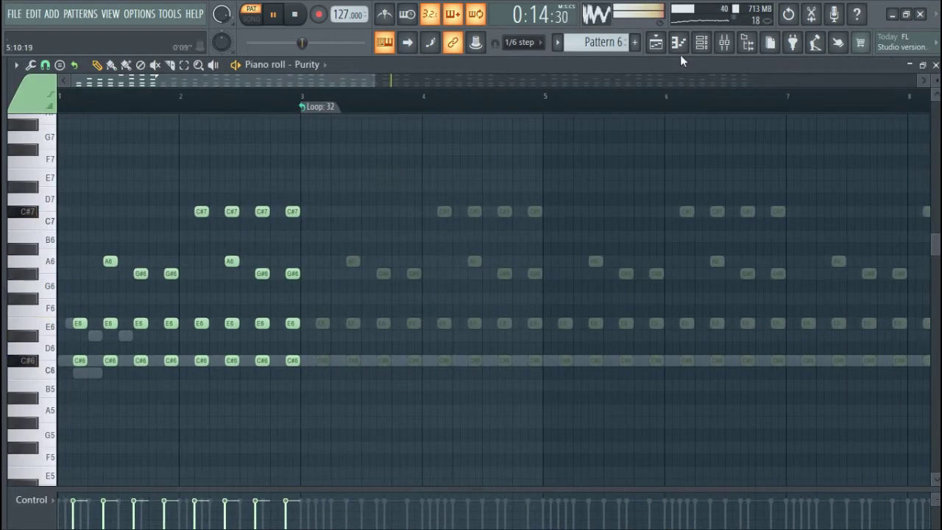
left_click(678, 42)
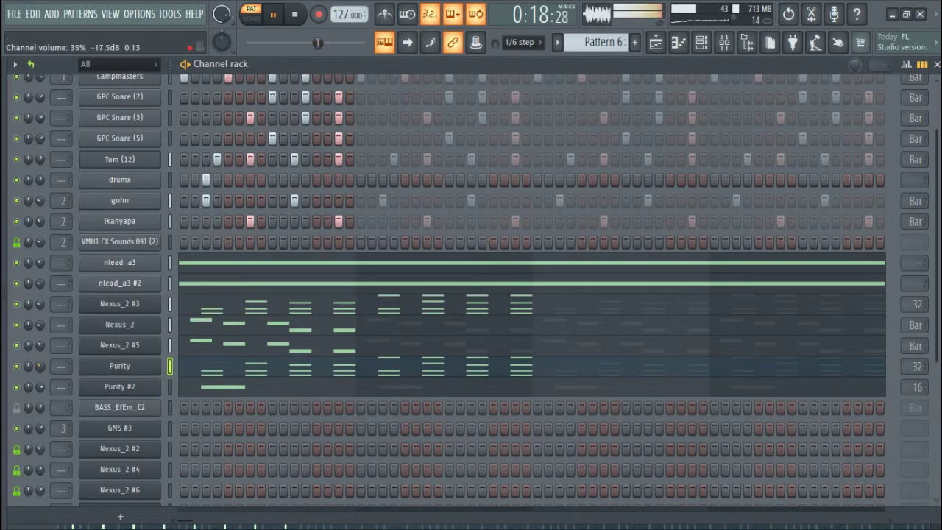
Move the BASS_EfEm_C2 channel down below Nexus_2 #9 and set Nexus_2's volume to about 21%
scroll(210, 380, "down", 2)
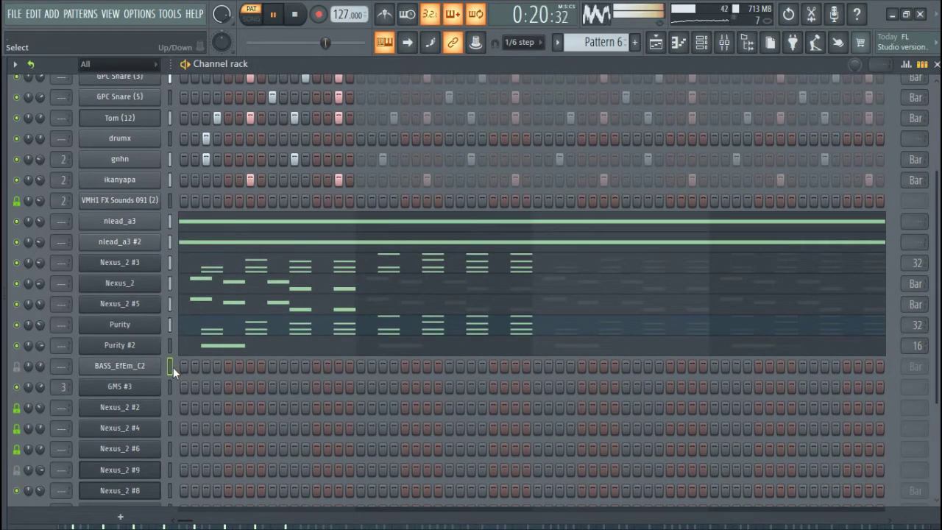
key("alt+Down")
key("alt+Down")
key("alt+Down")
key("alt+Down")
key("alt+Down")
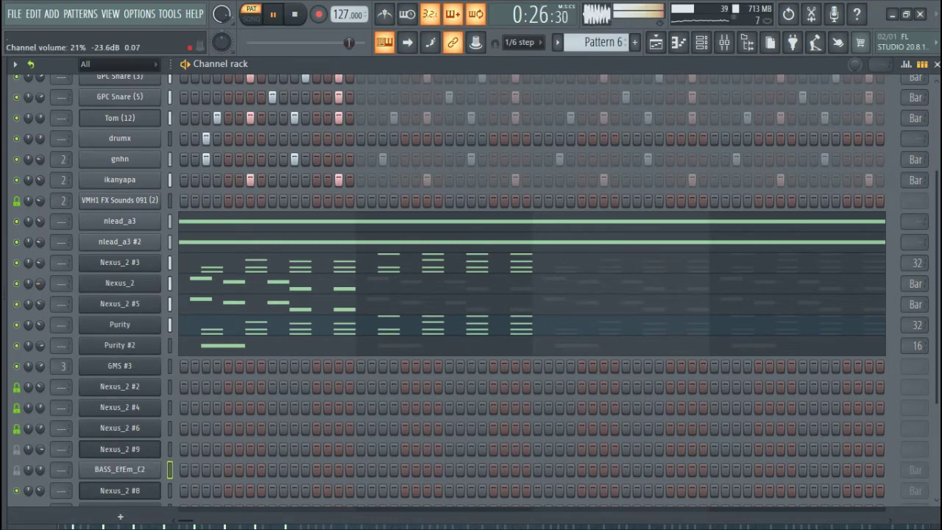
Switch the channel rack from the step grid to the note preview and look over every channel in Pattern 6
scroll(232, 390, "down", 2)
scroll(192, 368, "up", 6)
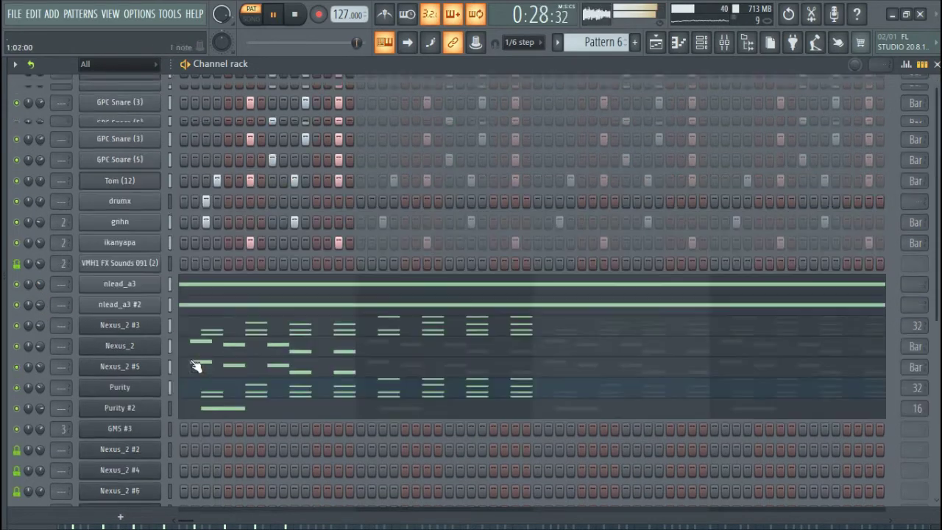
left_click(923, 64)
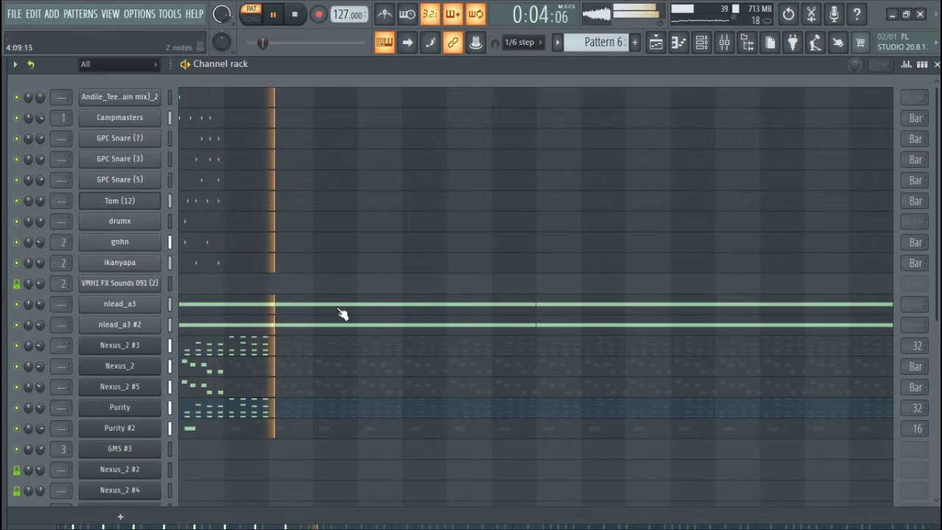
scroll(157, 296, "down", 2)
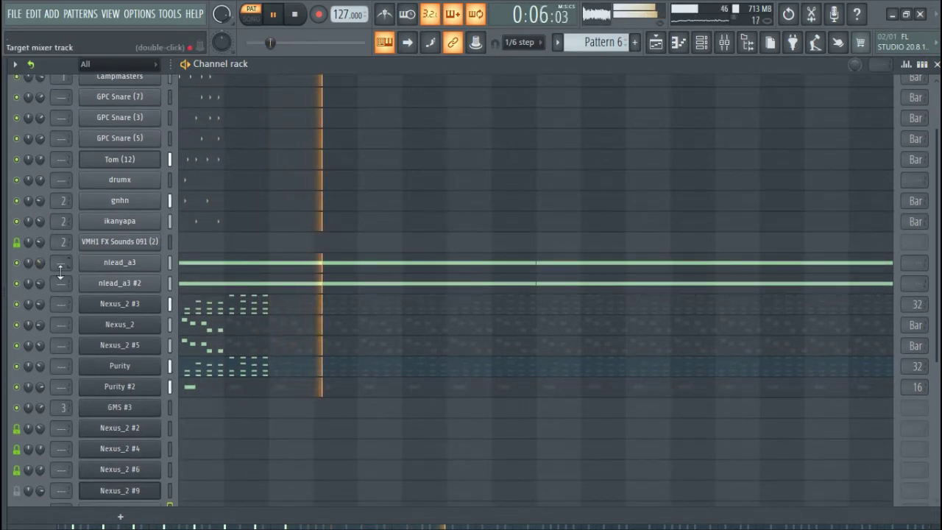
Play Pattern 6, stop it, and review the note previews of its drum, lead, Nexus and Purity channels
scroll(35, 282, "up", 3)
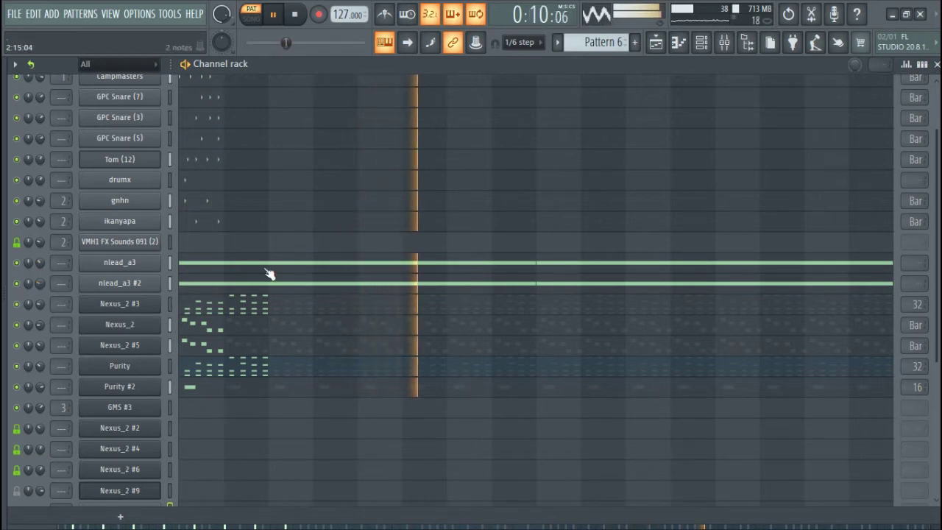
scroll(269, 276, "up", 2)
scroll(277, 275, "down", 2)
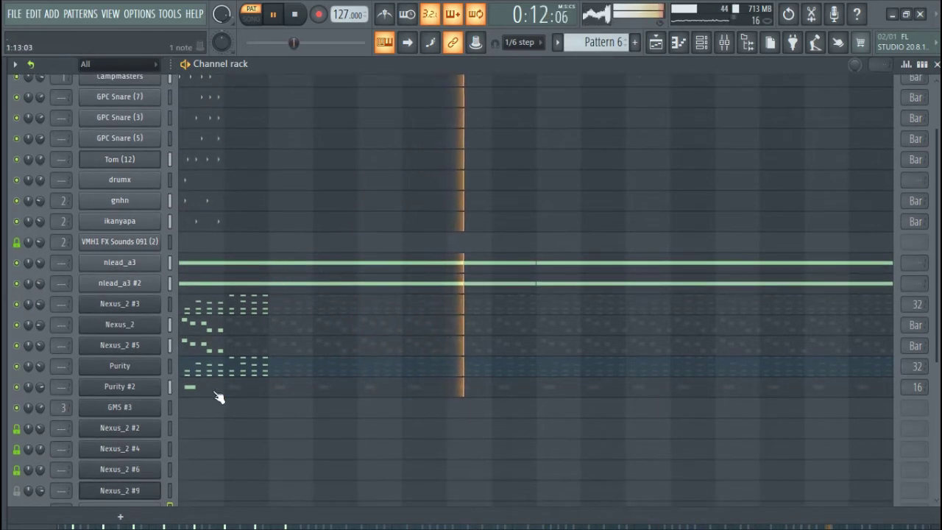
scroll(210, 397, "down", 1)
scroll(210, 397, "up", 2)
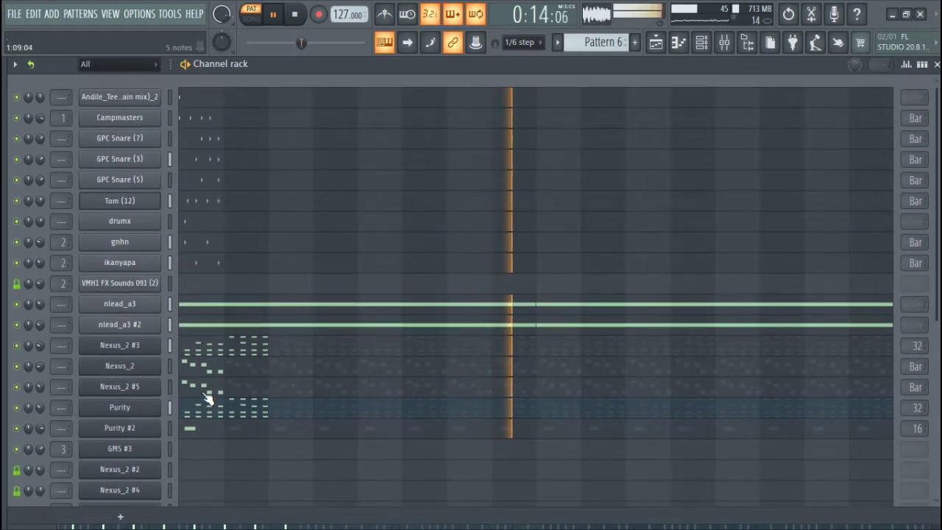
key("space")
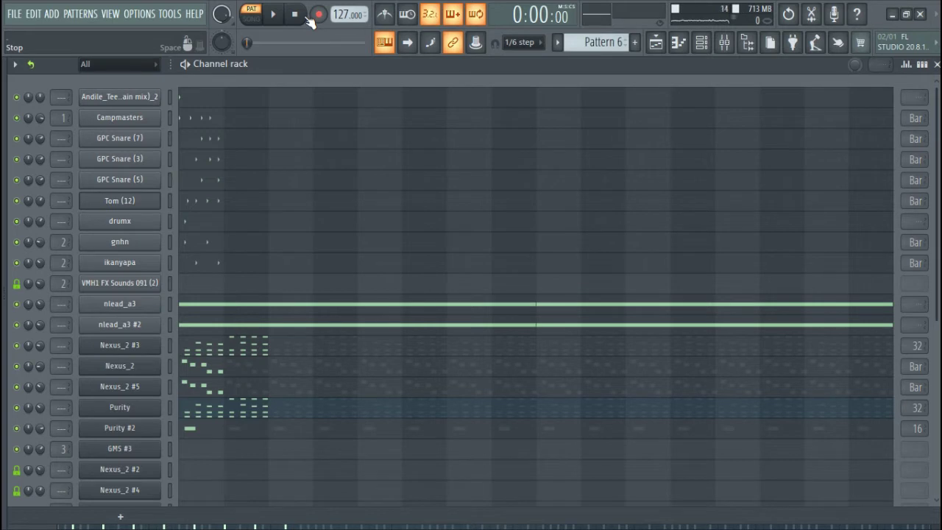
scroll(294, 140, "down", 4)
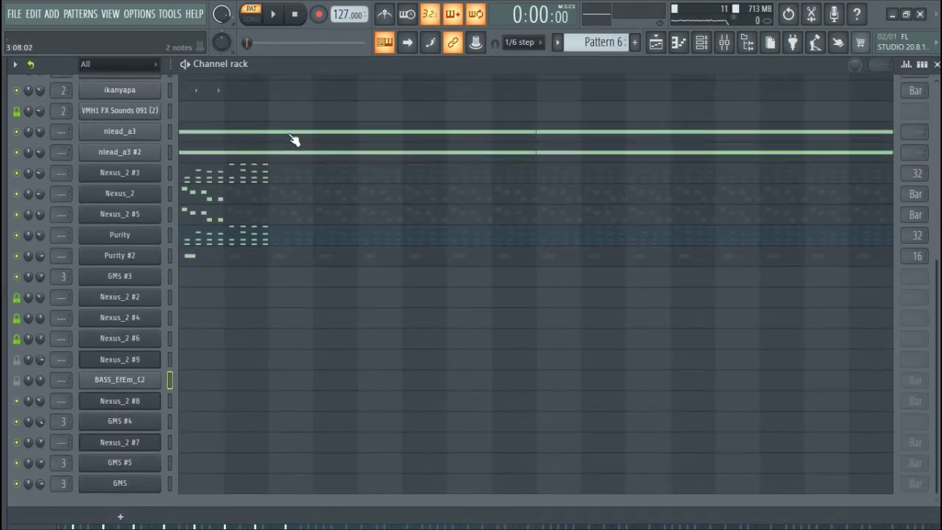
scroll(309, 170, "up", 4)
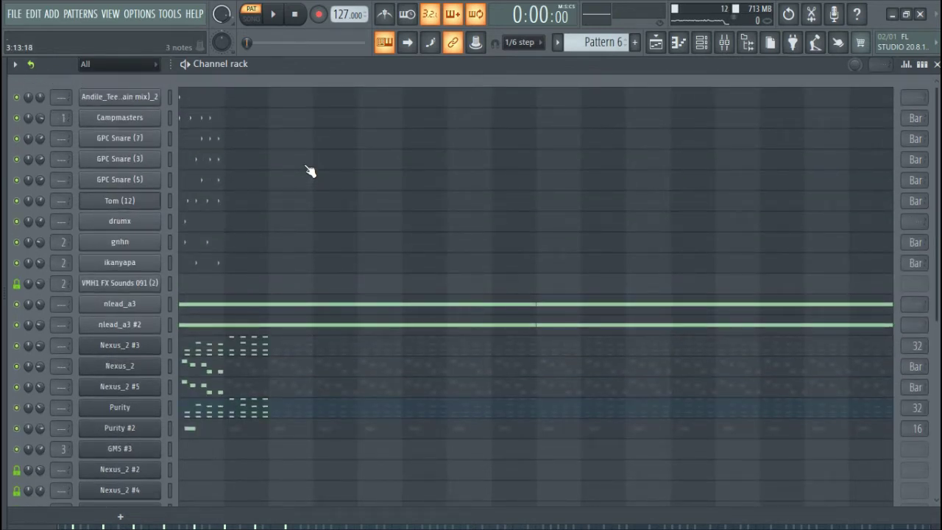
scroll(310, 171, "down", 3)
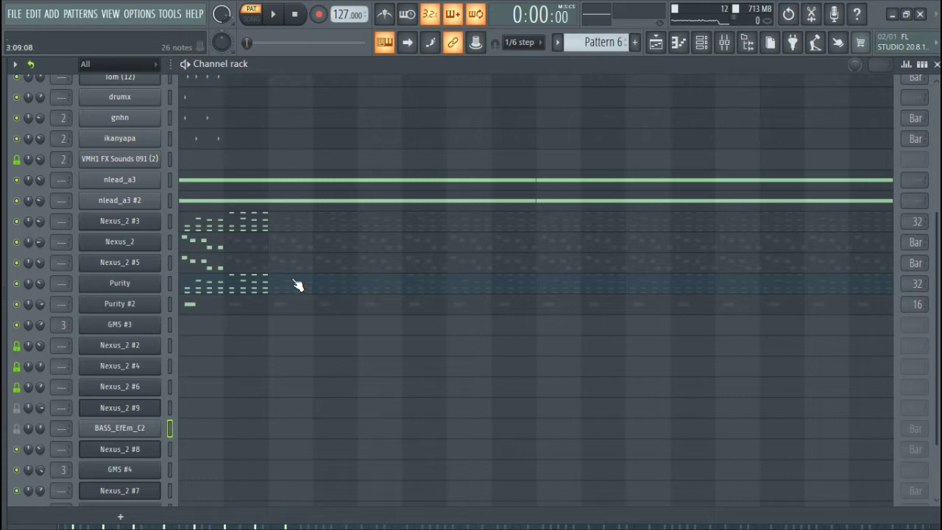
Mute the unused channels Nexus_2 #8, GMS #4, Nexus_2 #7, GMS #5 and GMS, plus Nexus_2 #2, #4 and #6
scroll(287, 307, "down", 2)
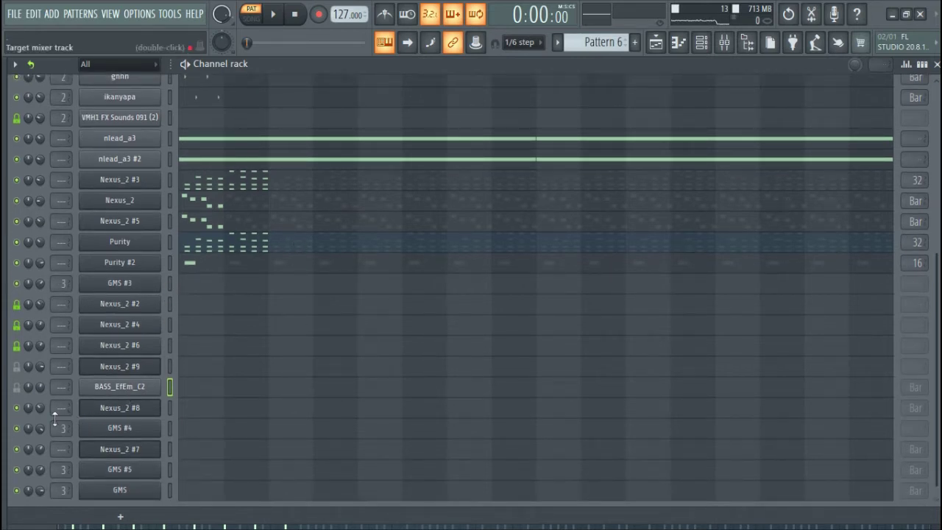
left_click_drag(20, 423, 19, 471)
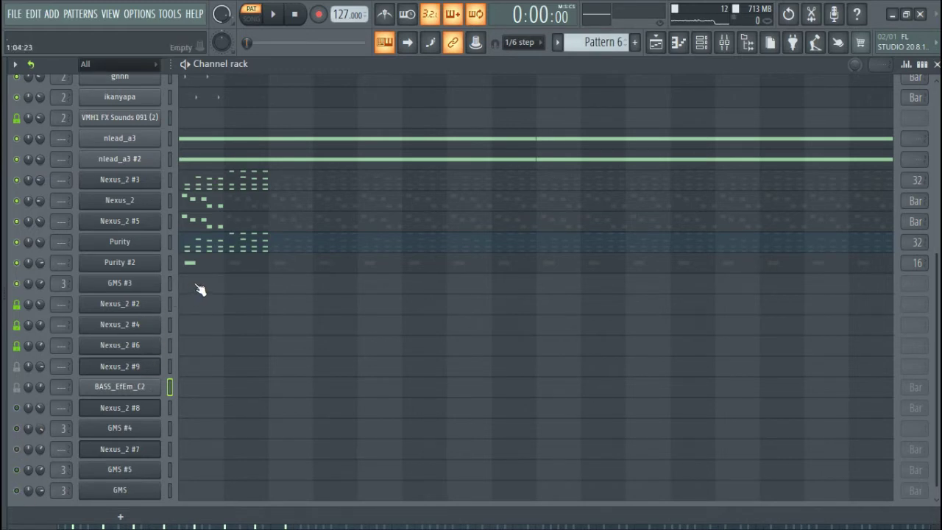
left_click(19, 345)
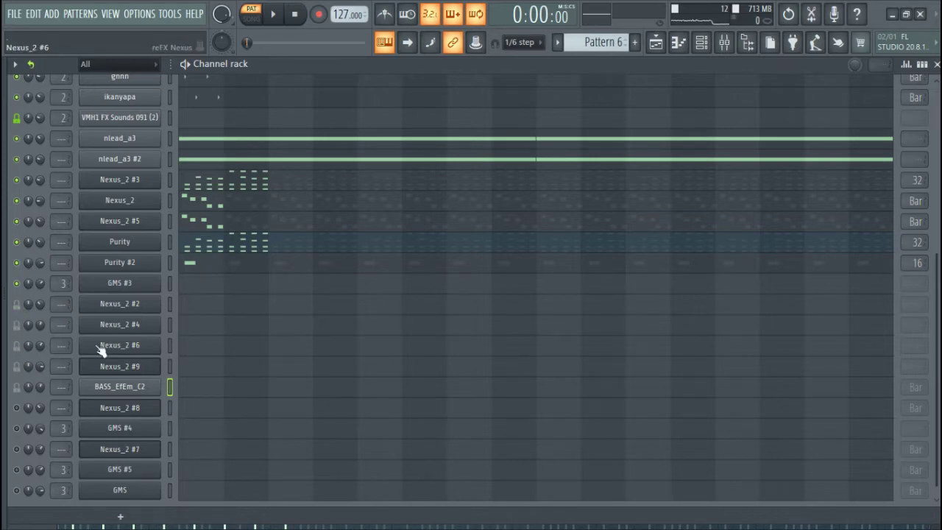
Open GMS #3 in the piano roll and reset its scale highlighting to Default
left_click(220, 289)
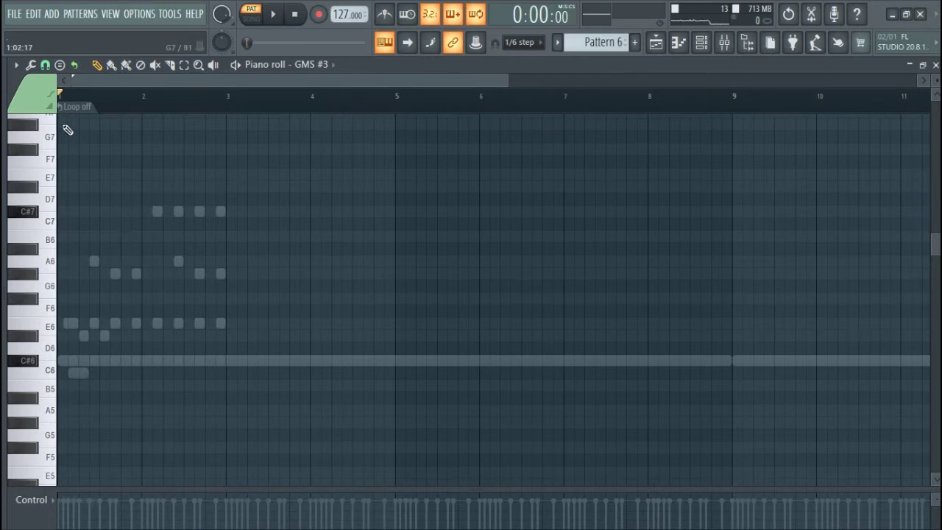
left_click(15, 65)
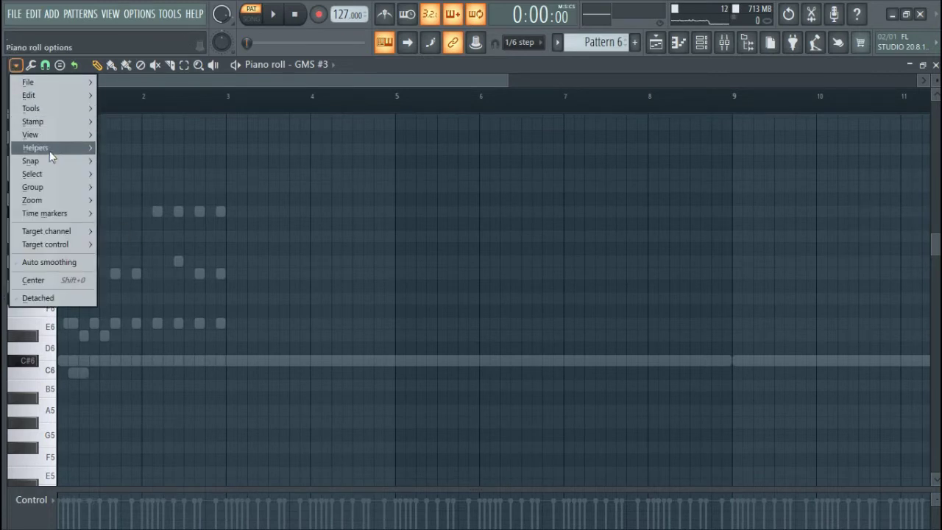
mouse_move(45, 149)
mouse_move(179, 156)
left_click(298, 173)
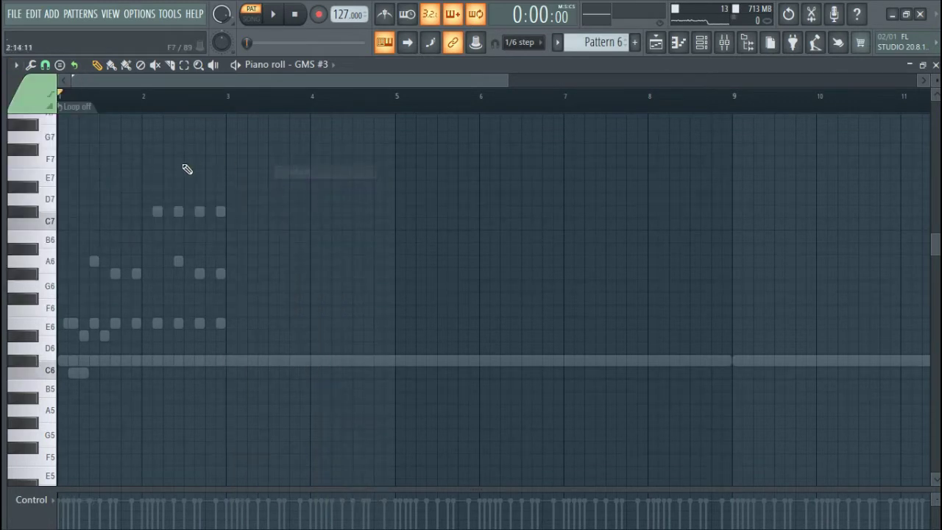
scroll(206, 276, "down", 1)
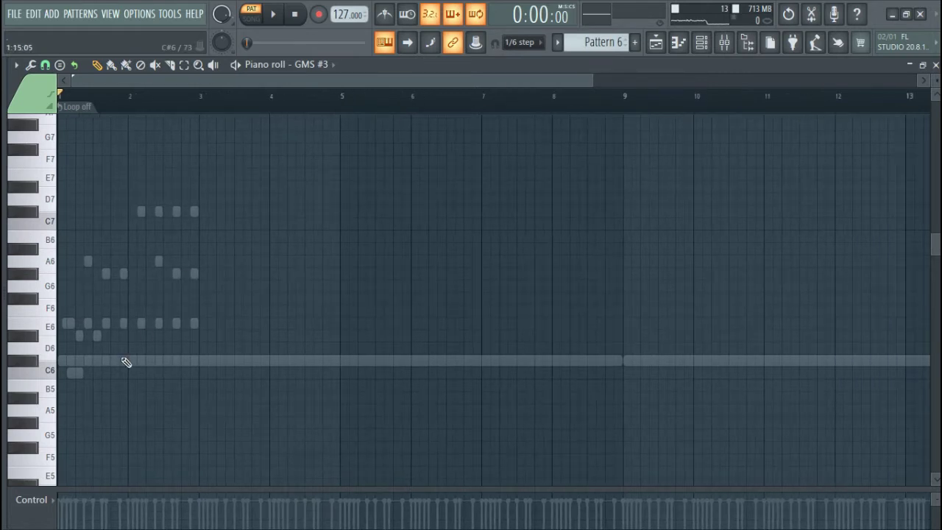
scroll(129, 364, "down", 1)
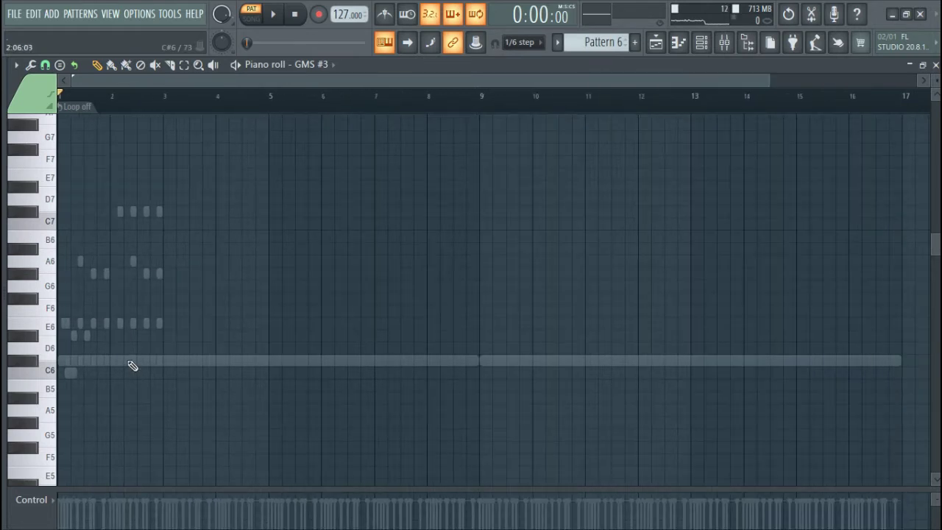
Set the piano roll's scale highlighting to Minor Natural (Aeolian) with C# as the root note
left_click(32, 363)
left_click(32, 364)
left_click(15, 65)
left_click(16, 64)
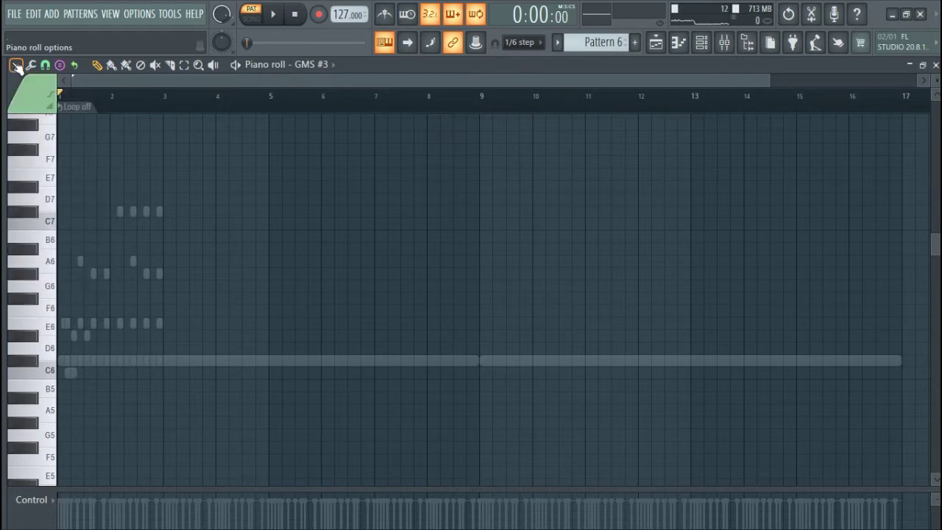
left_click(16, 64)
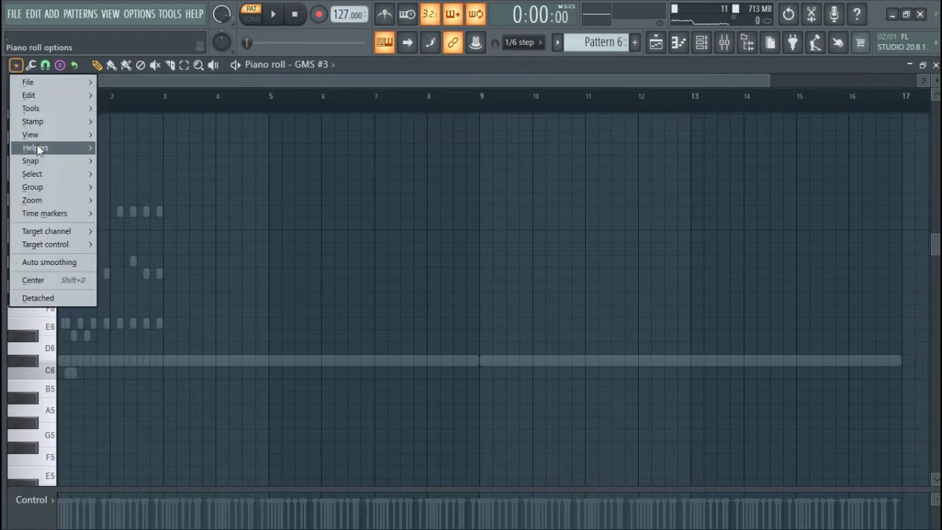
mouse_move(36, 149)
mouse_move(111, 161)
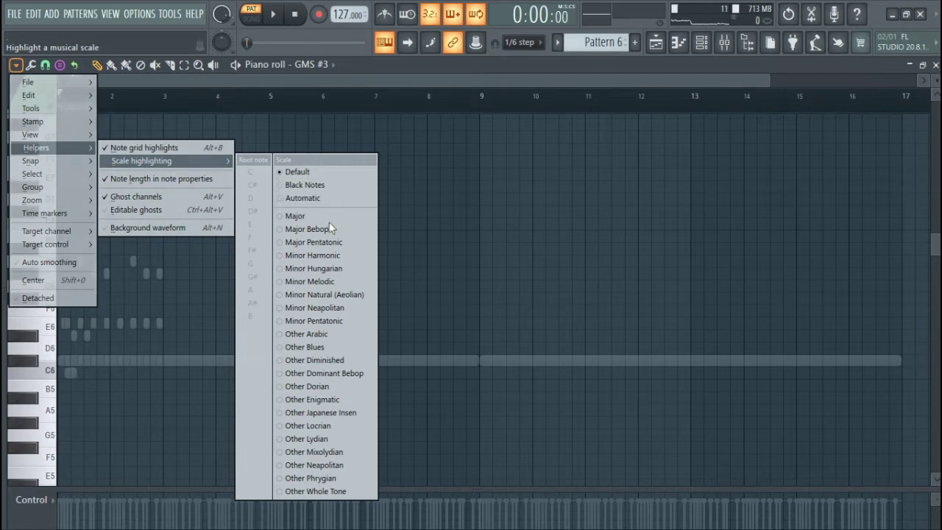
left_click(324, 294)
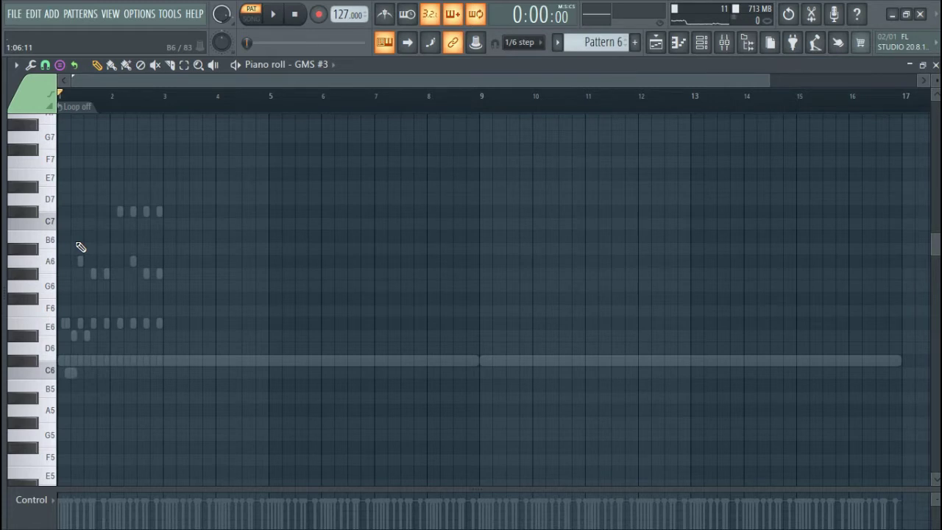
left_click(16, 65)
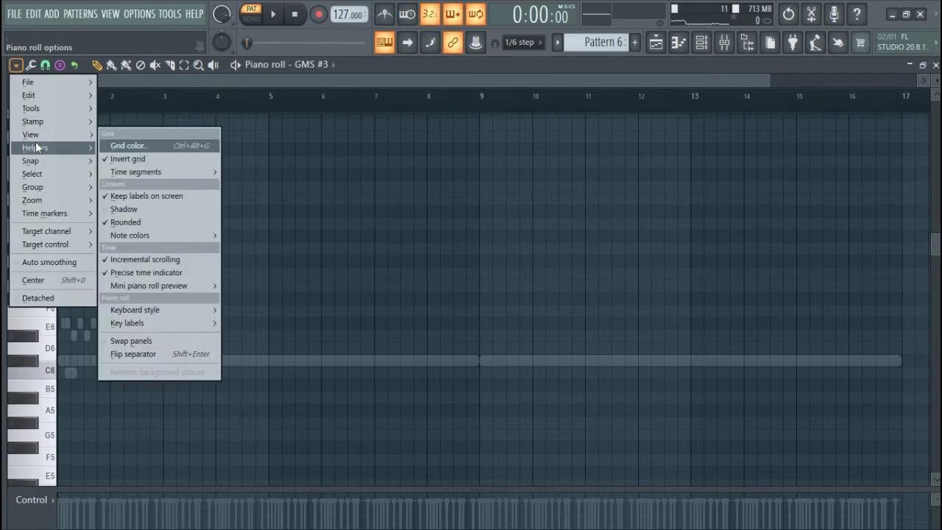
mouse_move(125, 164)
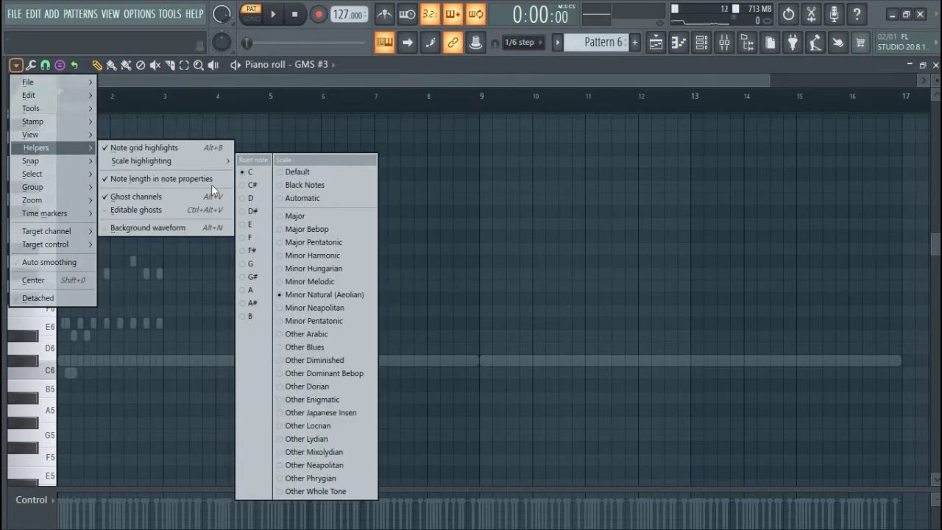
left_click(259, 189)
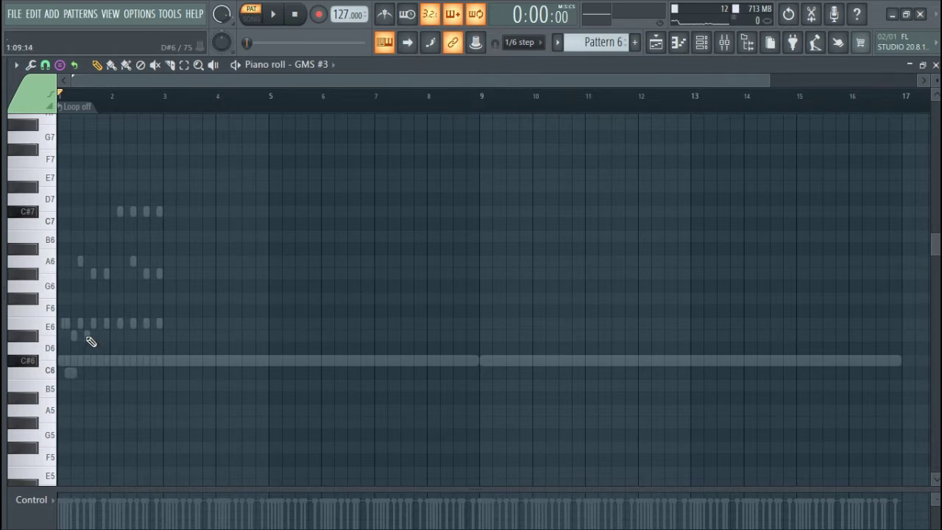
Examine the ghost notes of the other channels around C#5 to C#7 in GMS #3 and start pattern playback
left_click_drag(59, 338, 104, 323)
left_click_drag(74, 290, 96, 298)
mouse_move(85, 296)
left_mouse_down()
mouse_move(112, 299)
mouse_move(109, 263)
left_mouse_up()
mouse_move(102, 236)
left_mouse_down()
mouse_move(126, 245)
mouse_move(137, 212)
left_mouse_up()
scroll(152, 278, "down", 3)
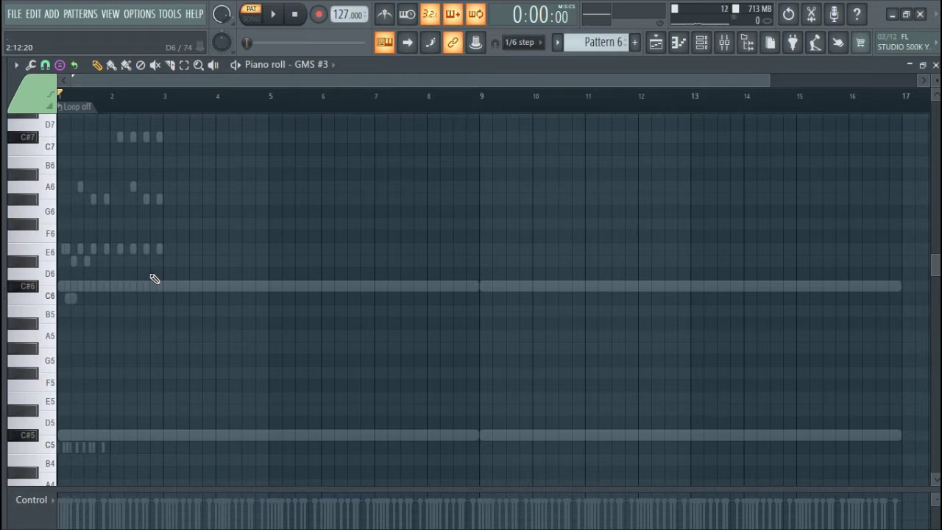
scroll(155, 279, "down", 3)
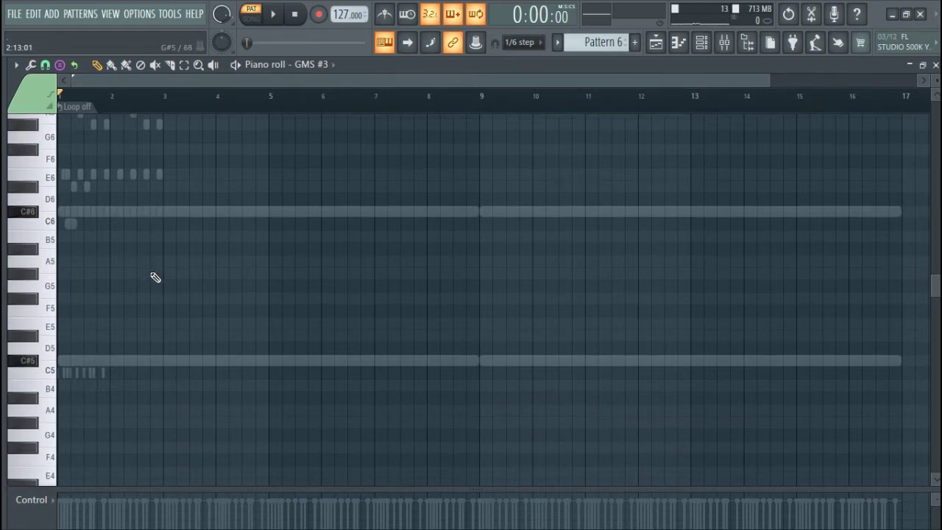
scroll(77, 351, "up", 3, "ctrl")
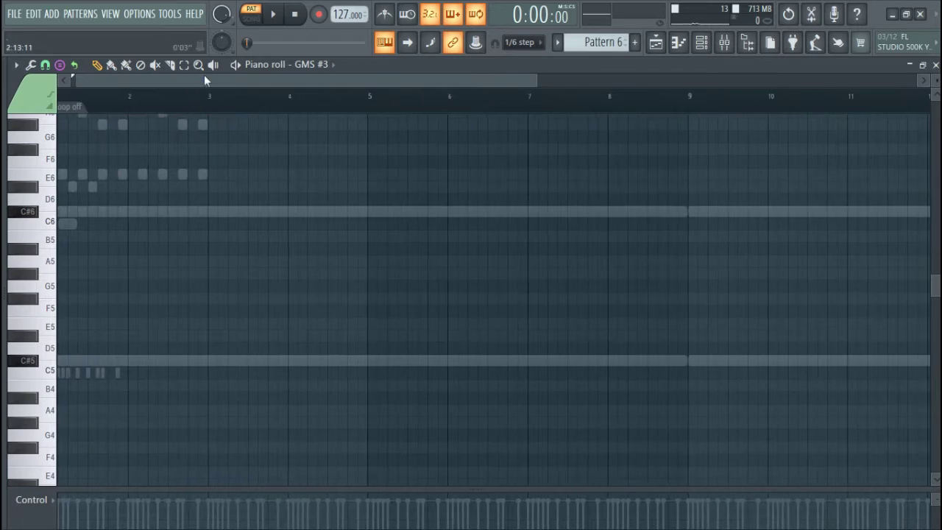
left_click_drag(205, 80, 163, 83)
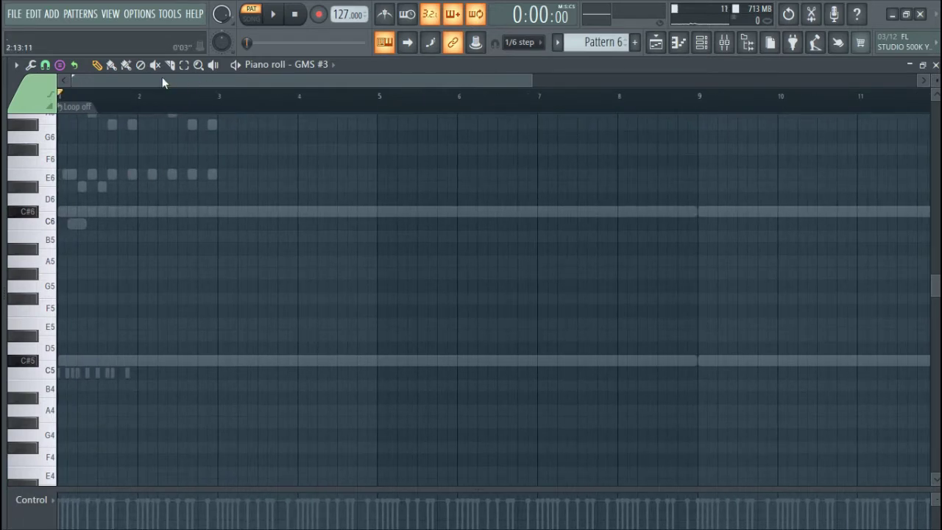
scroll(107, 204, "up", 2)
scroll(91, 231, "down", 3)
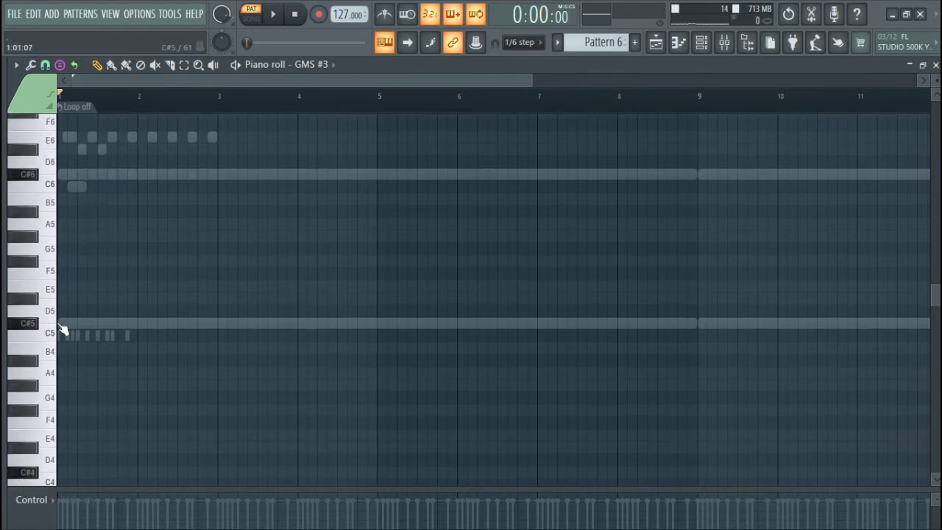
scroll(63, 329, "up", 2, "ctrl")
key("space")
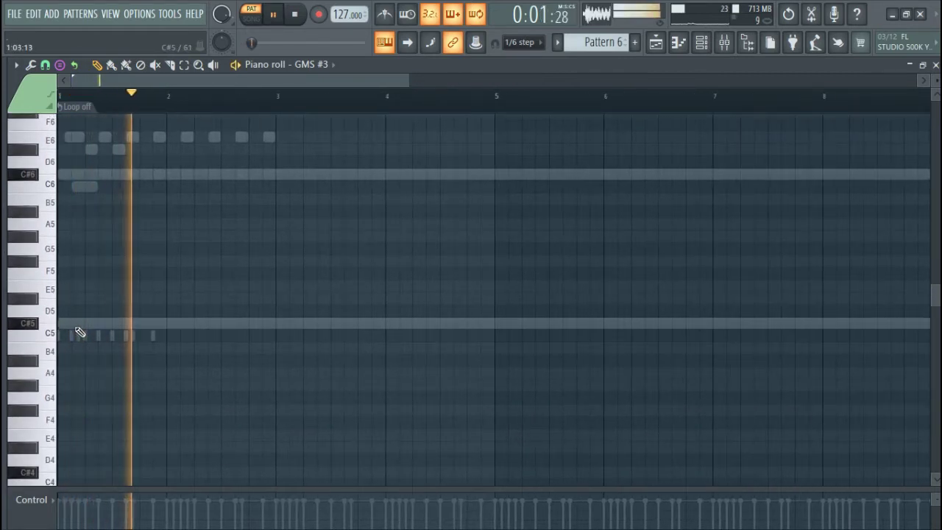
scroll(79, 332, "up", 2)
left_click(81, 360)
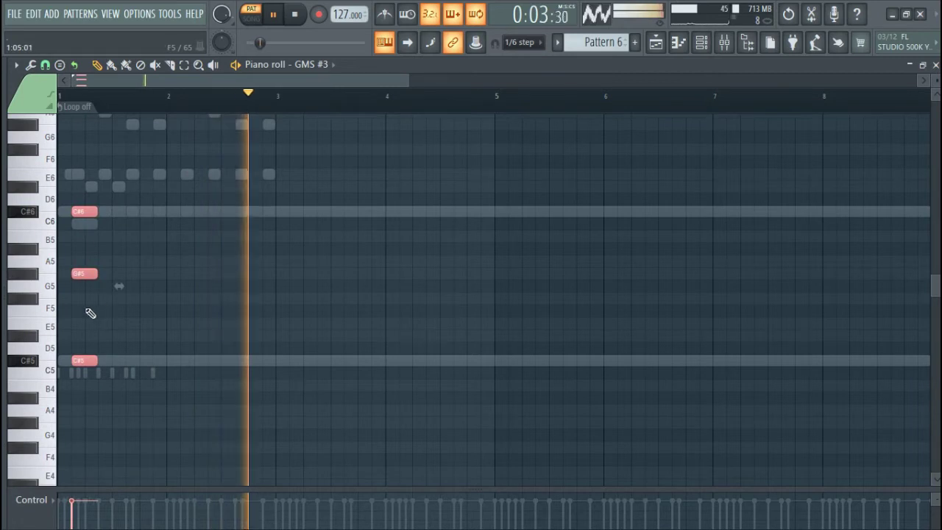
scroll(90, 313, "up", 1)
right_click(92, 313)
Draw a C#5, G#5, C#6 and E6 chord at 1:03 with length 0:04 in GMS #3, listen to it and stop playback
left_click(78, 400)
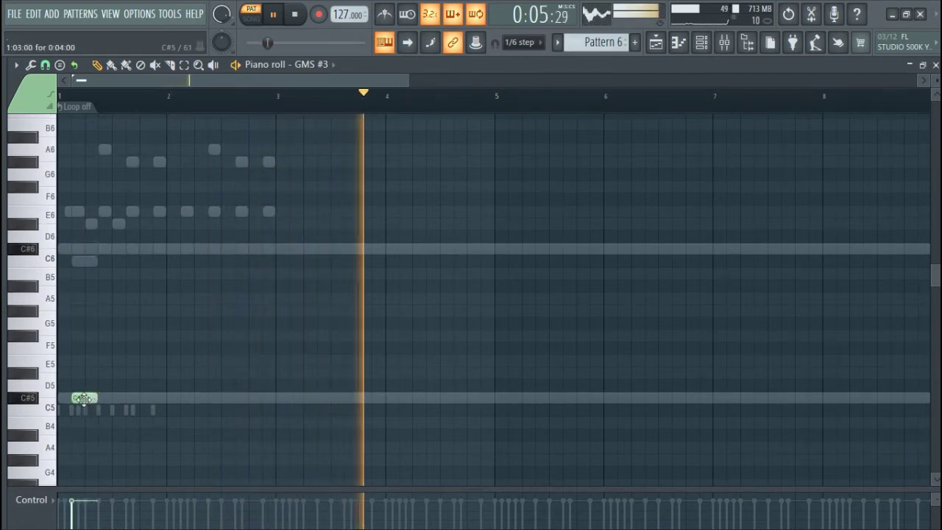
left_click_drag(86, 360, 85, 310)
left_click(87, 248)
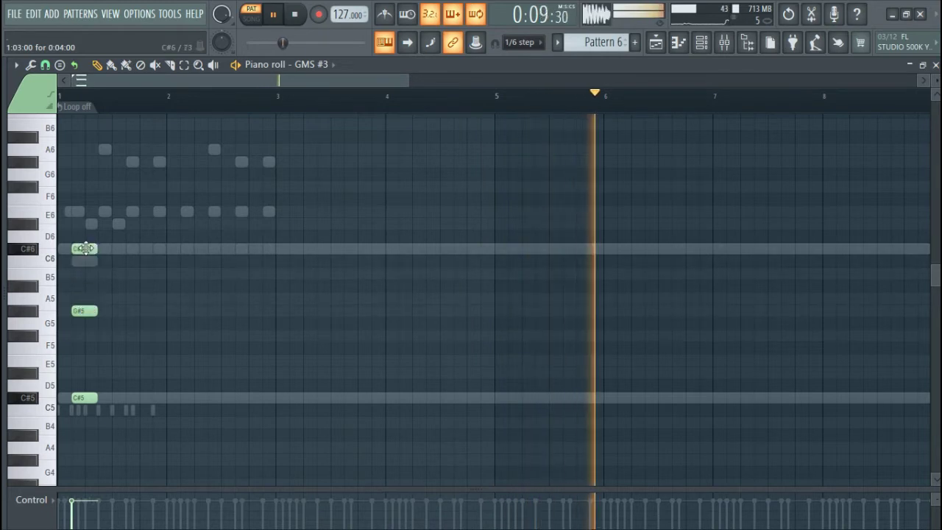
left_click(85, 212)
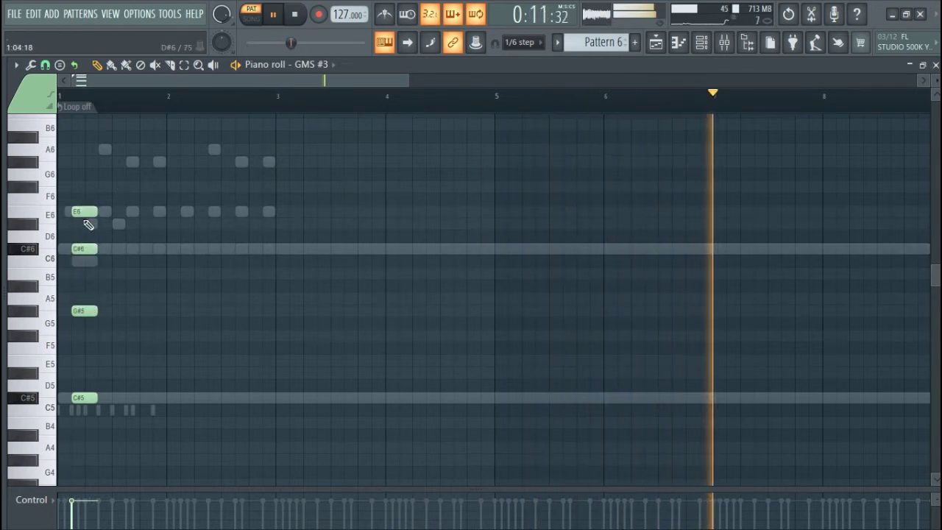
scroll(161, 237, "down", 1)
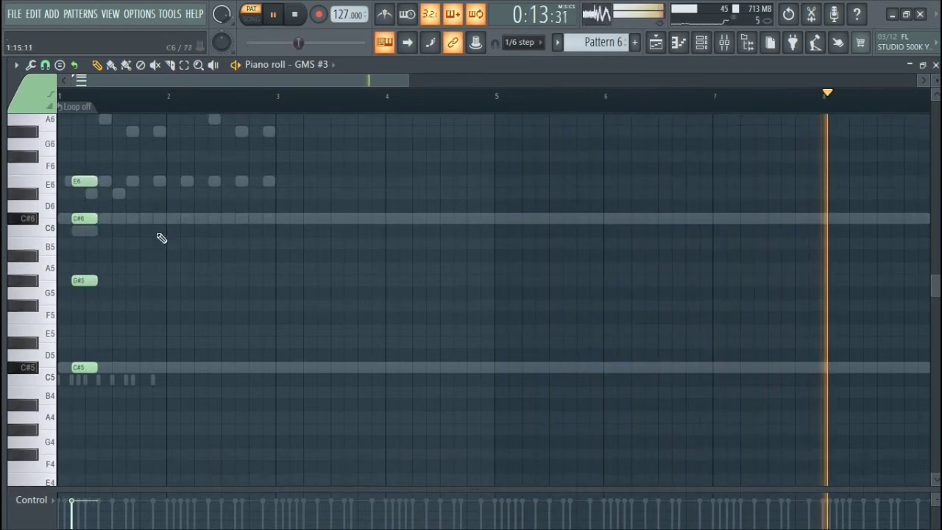
scroll(161, 238, "down", 1)
scroll(153, 243, "up", 2)
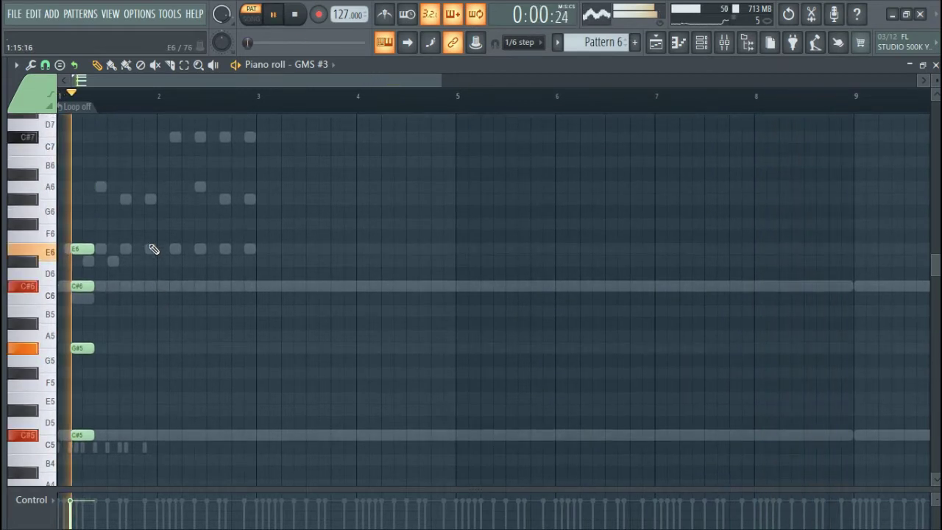
key("space")
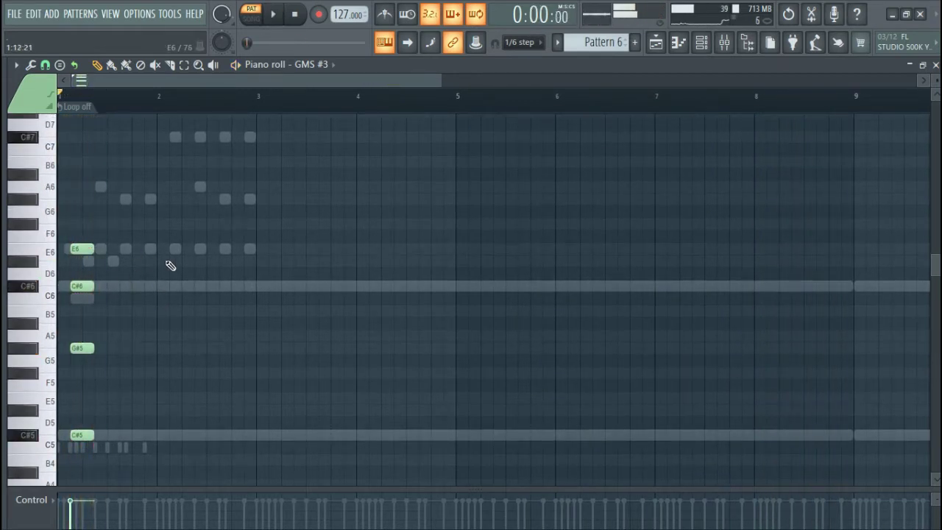
Check the GMS #3 chord in the channel rack, reopen its piano roll and listen to the pattern
left_click(702, 42)
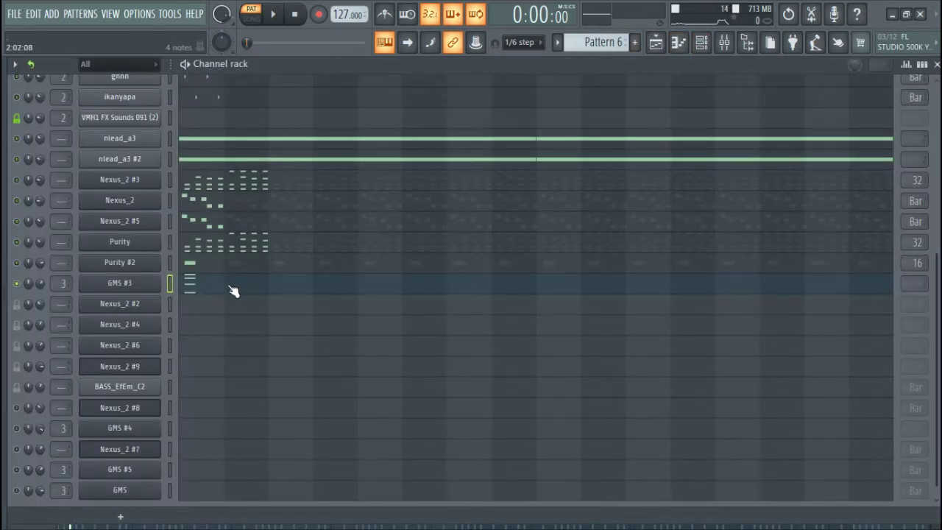
left_click(231, 287)
key("space")
key("space")
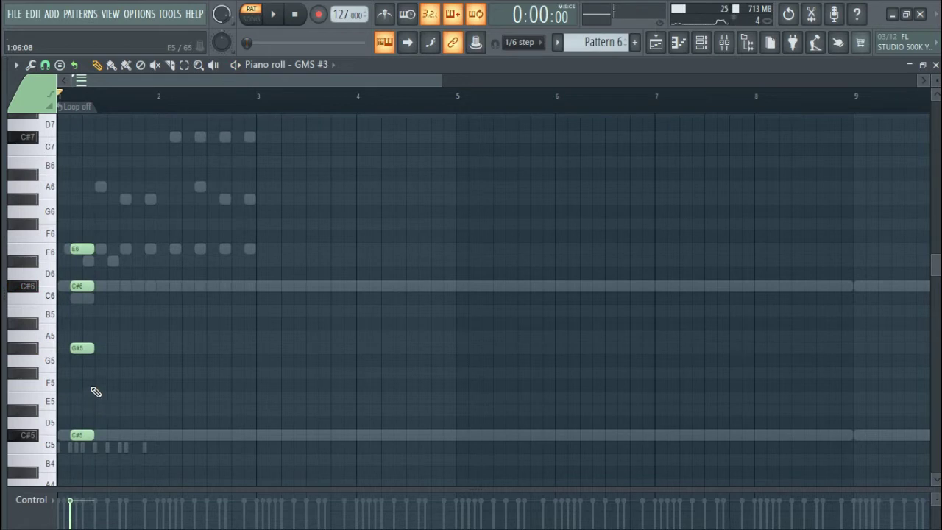
Delete the G#5, E6 and C#6 notes from the GMS #3 chord at 1:03
right_click(81, 347)
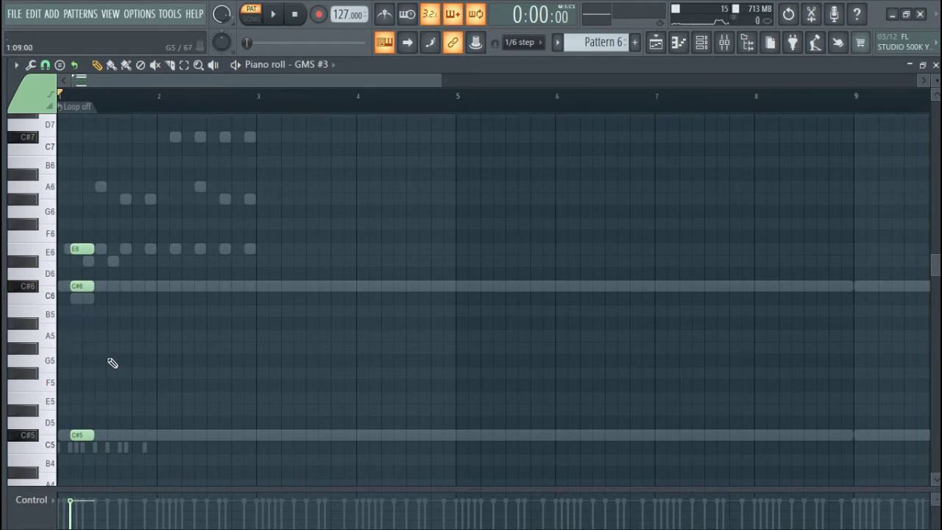
right_click(87, 248)
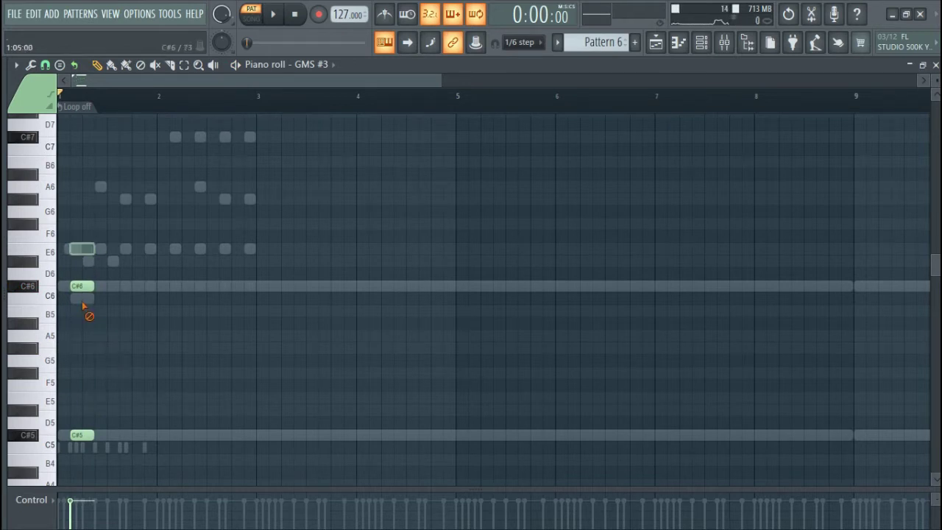
right_click(83, 288)
Duplicate the C#5 note at 1:03 one octave higher as C#6
scroll(88, 322, "down", 2)
left_click_drag(106, 345, 74, 381)
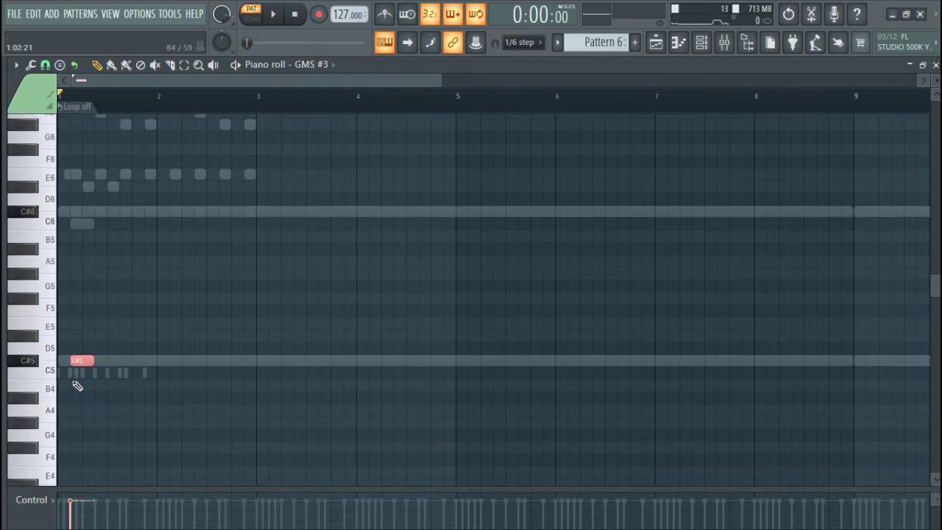
key("Delete")
left_click(76, 362)
left_click(76, 362, "ctrl")
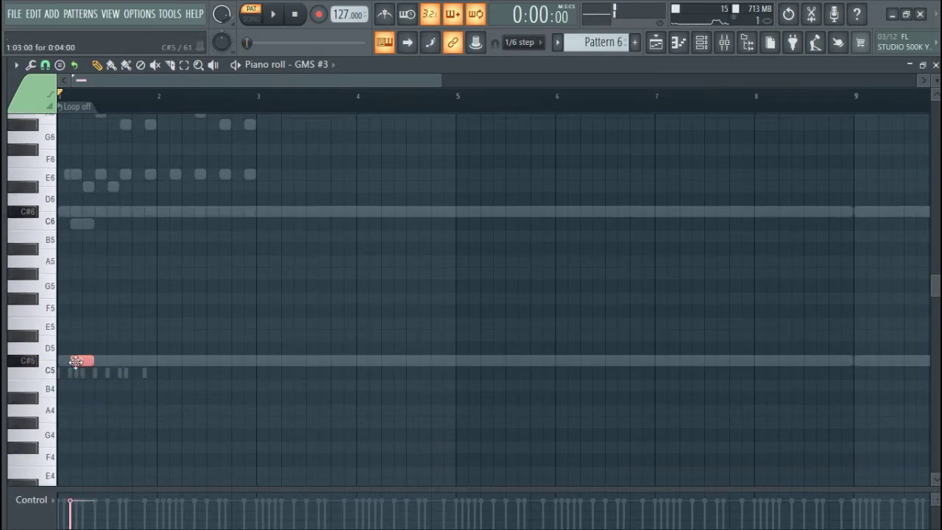
key("ctrl+Up")
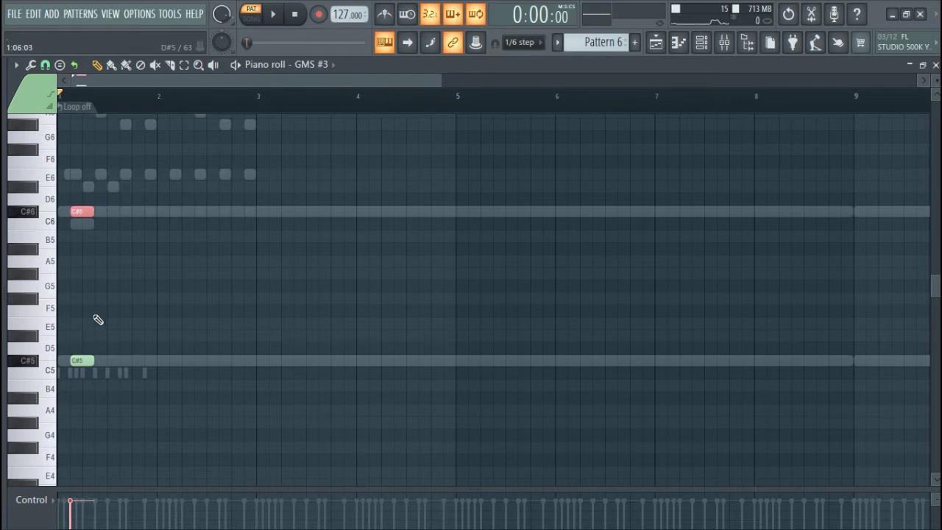
Add E6 and G#6 above C#6 at 1:03 to complete the chord, and listen to it
scroll(95, 304, "up", 2)
left_click_drag(81, 286, 84, 196)
left_click(136, 200)
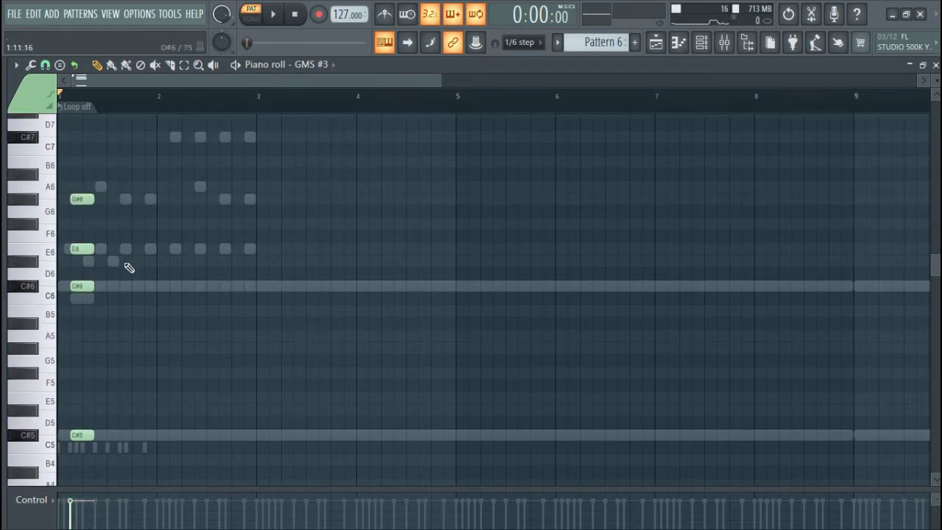
key("space")
key("space")
Move the chord's G#6 note down an octave to G#5
left_click_drag(107, 184, 72, 224)
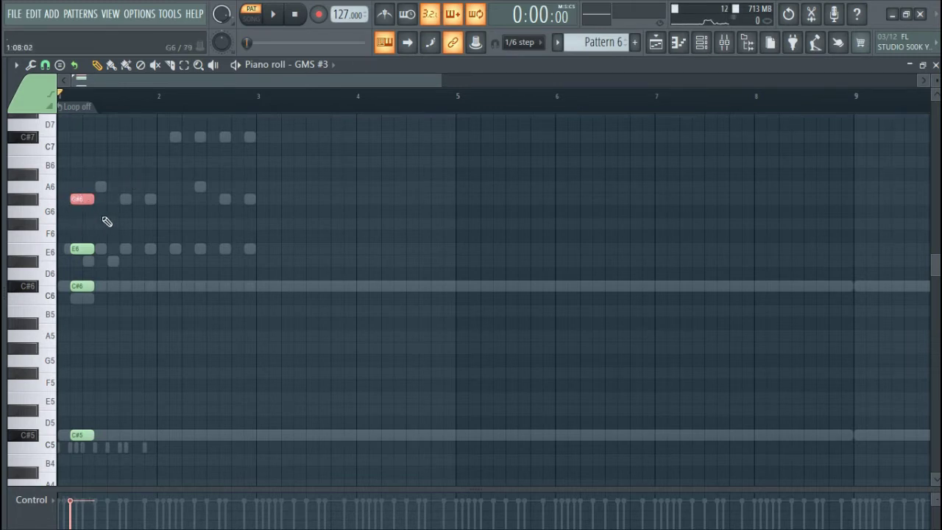
key("ctrl+Down")
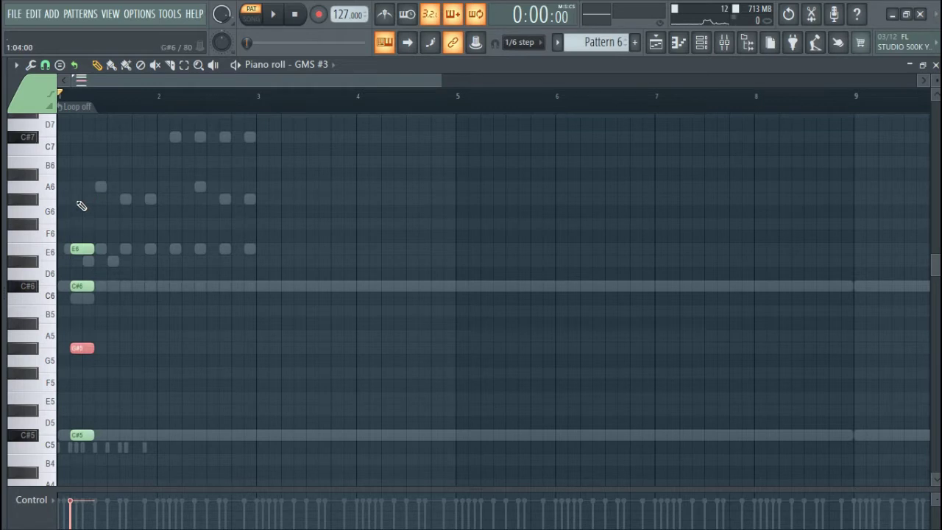
left_click(78, 202)
right_click(78, 202)
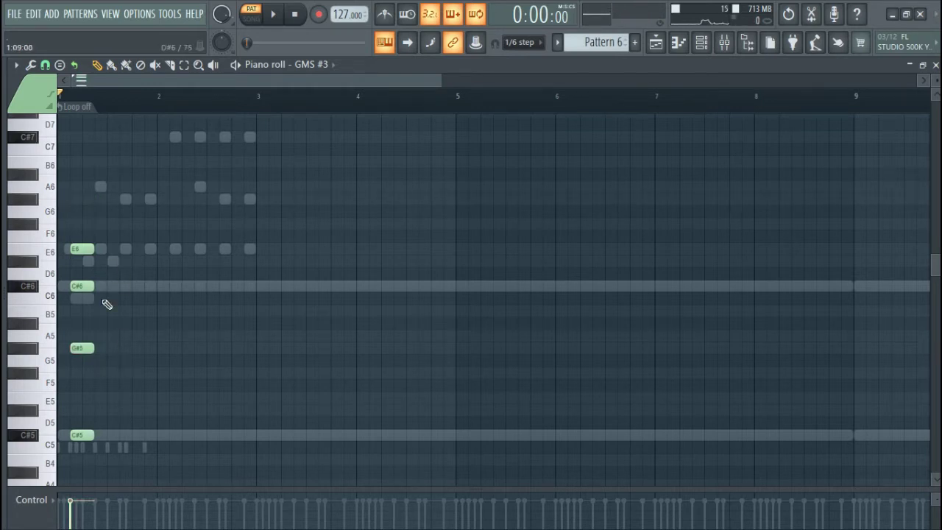
Duplicate the G#5 note one octave higher as G#6, listen to the chord and clear the selection
left_click_drag(100, 334, 70, 363)
key("ctrl+c")
key("ctrl+v")
key("ctrl+Up")
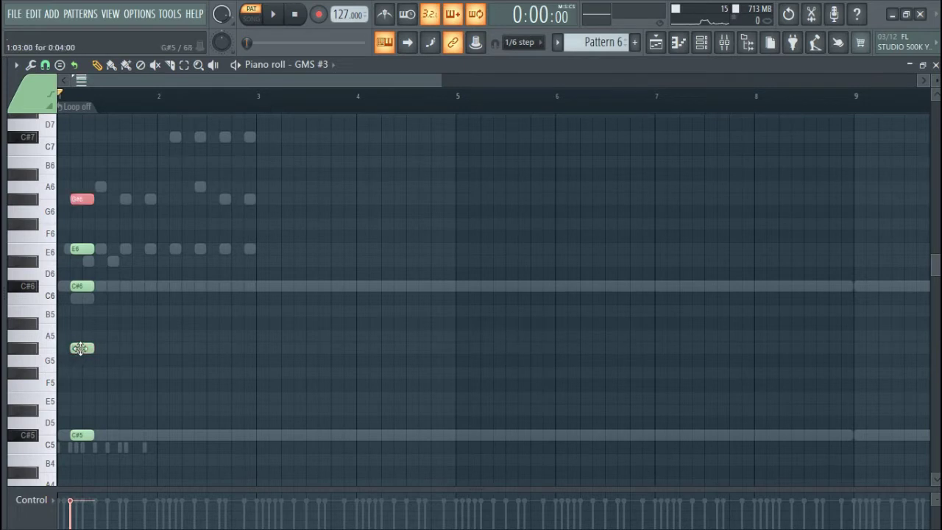
scroll(83, 352, "up", 3)
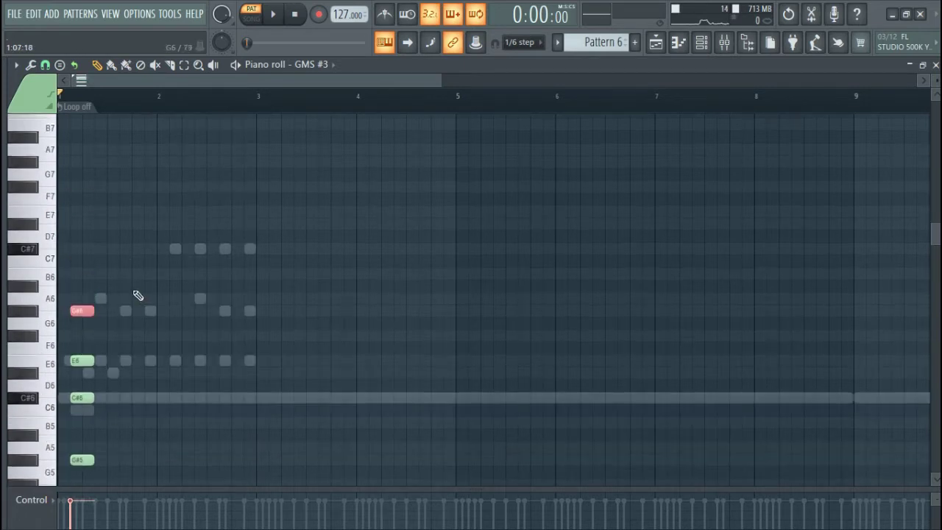
scroll(97, 328, "down", 1)
key("space")
key("space")
left_click(111, 330, "ctrl")
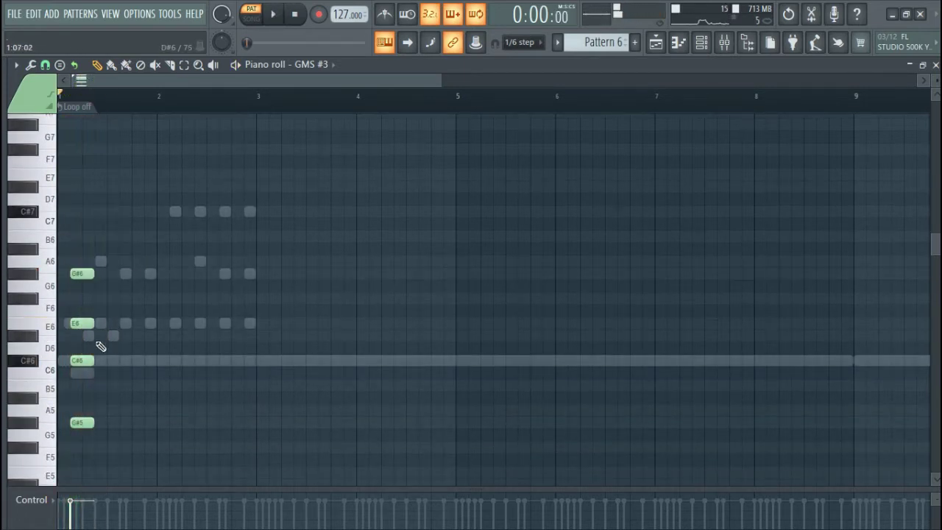
Remove the G#6 note from the top of the chord at 1:03
scroll(132, 331, "down", 2)
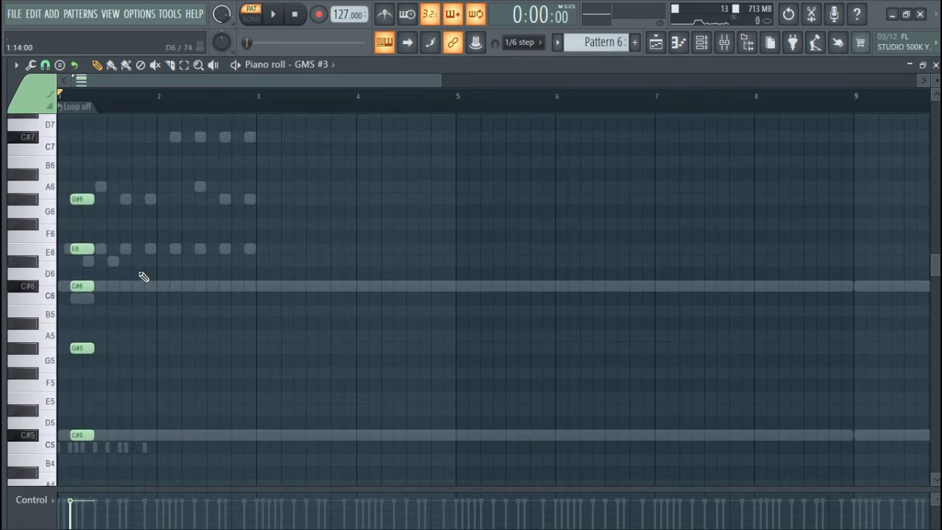
scroll(129, 310, "up", 1)
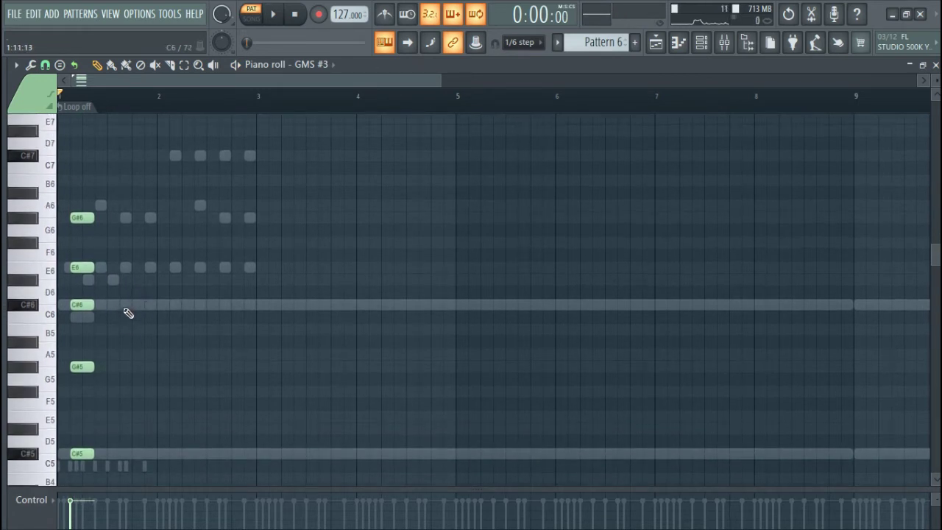
right_click(93, 237)
scroll(99, 224, "down", 2)
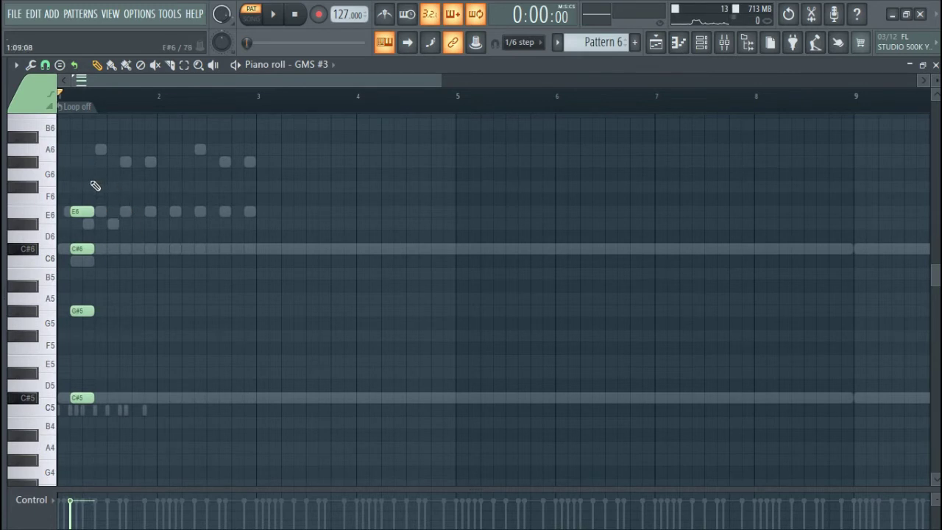
left_click(80, 163)
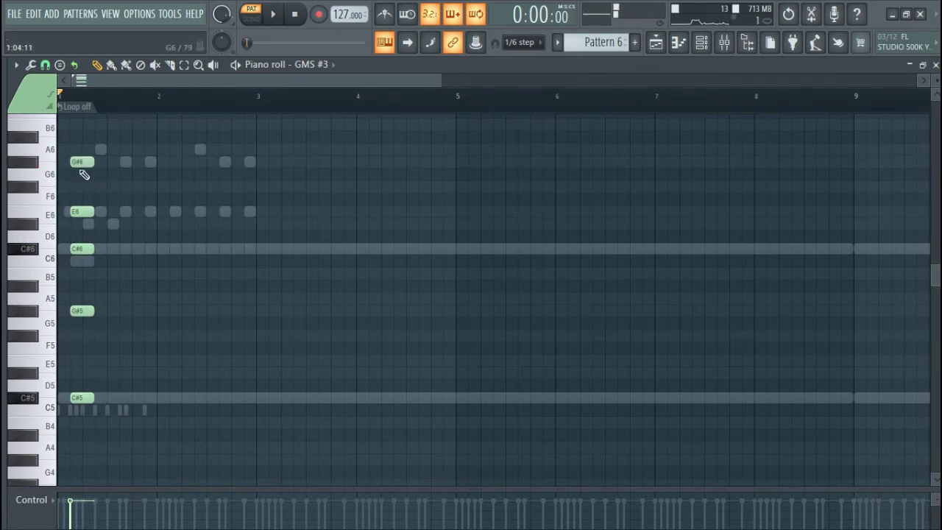
right_click(79, 163)
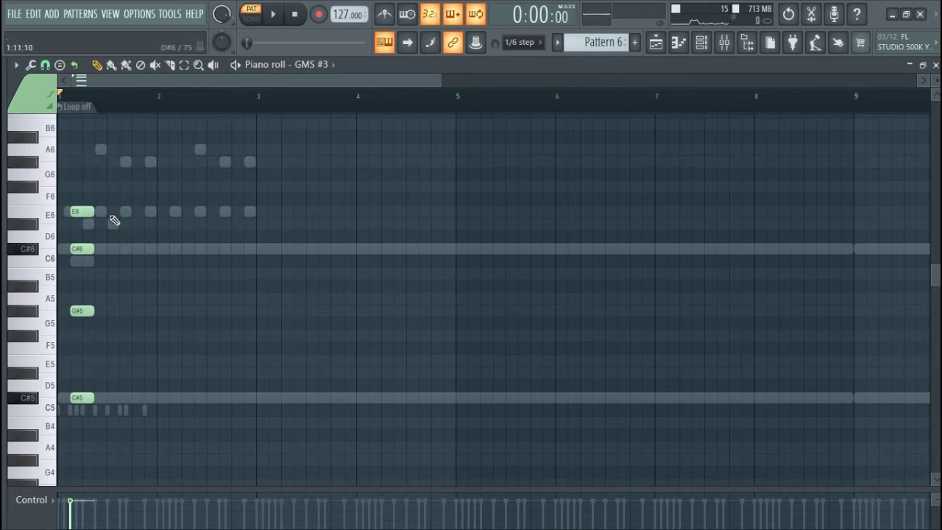
Move the chord's G#5 note up an octave to G#6
left_click_drag(89, 187, 82, 398)
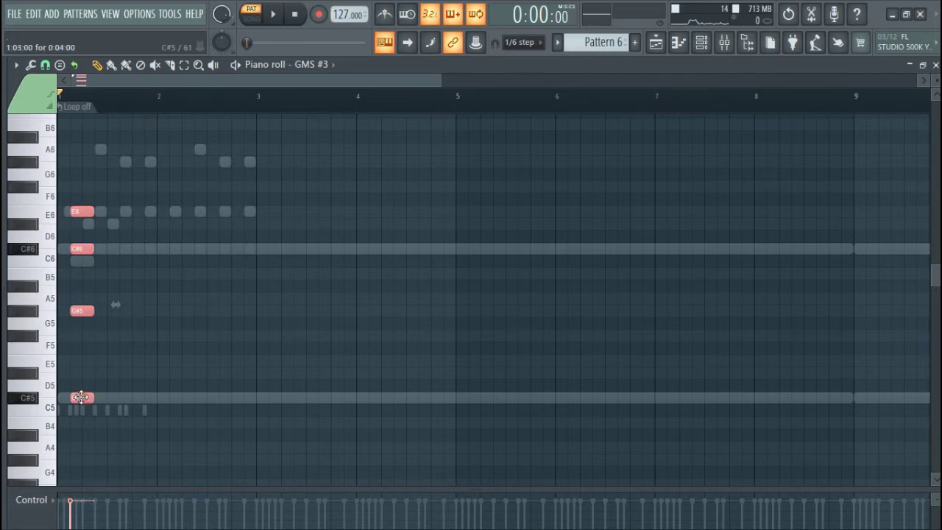
left_click_drag(83, 192, 103, 426)
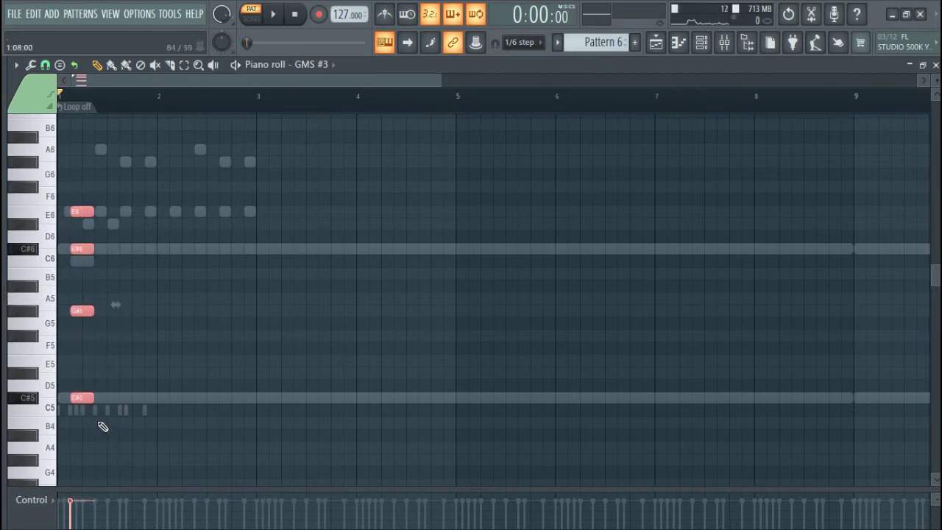
right_click(116, 348)
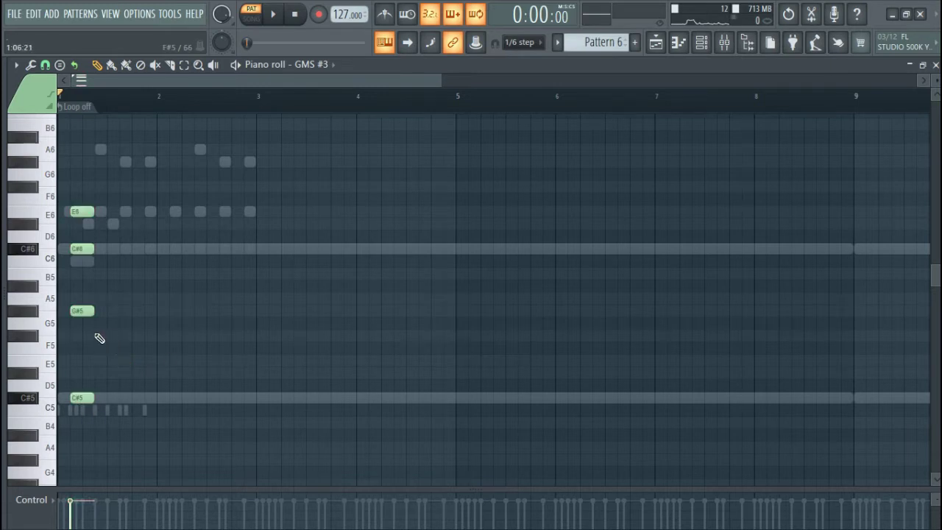
left_click(79, 312)
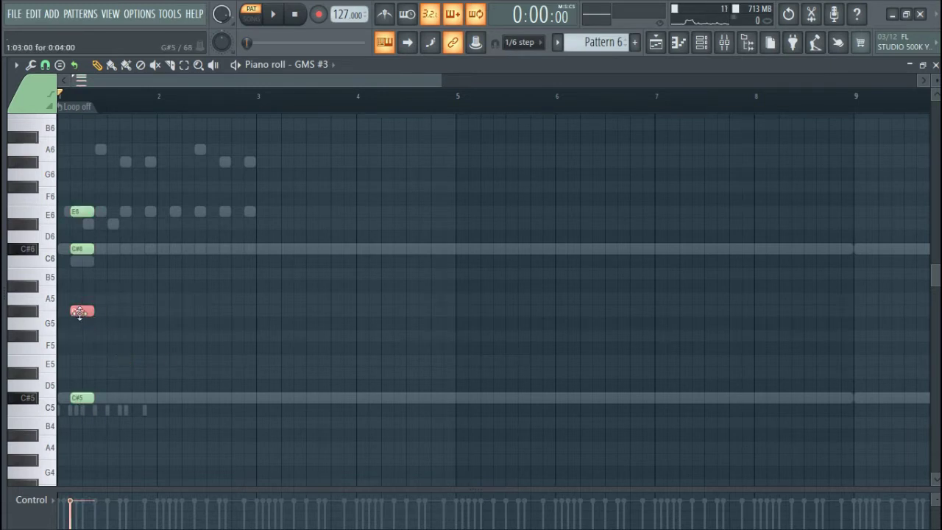
key("ctrl+Up")
Copy the chord to 1:07 as D#5, D#6, F#6 and A6, and to 1:11 as E5, E6, G6 and A#6
left_click_drag(78, 149, 103, 373)
right_click(140, 337)
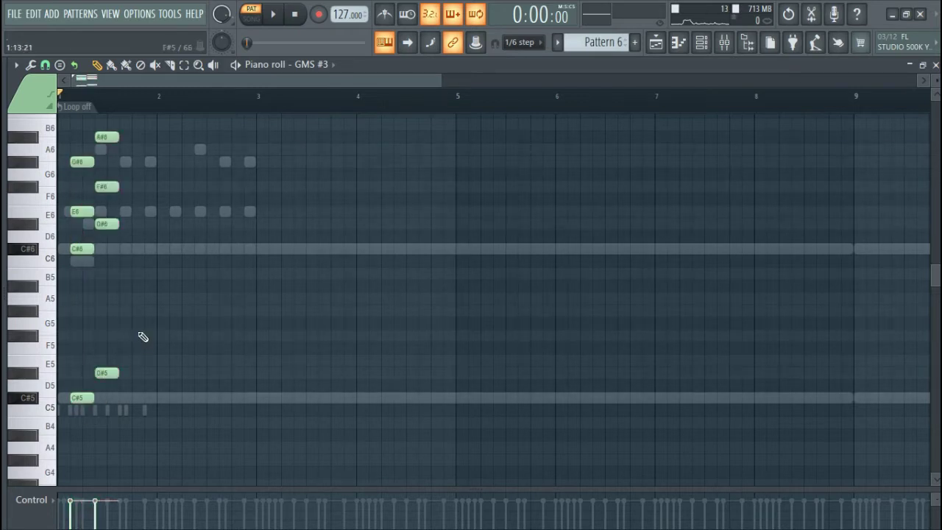
left_click_drag(105, 137, 137, 373)
right_click(169, 349)
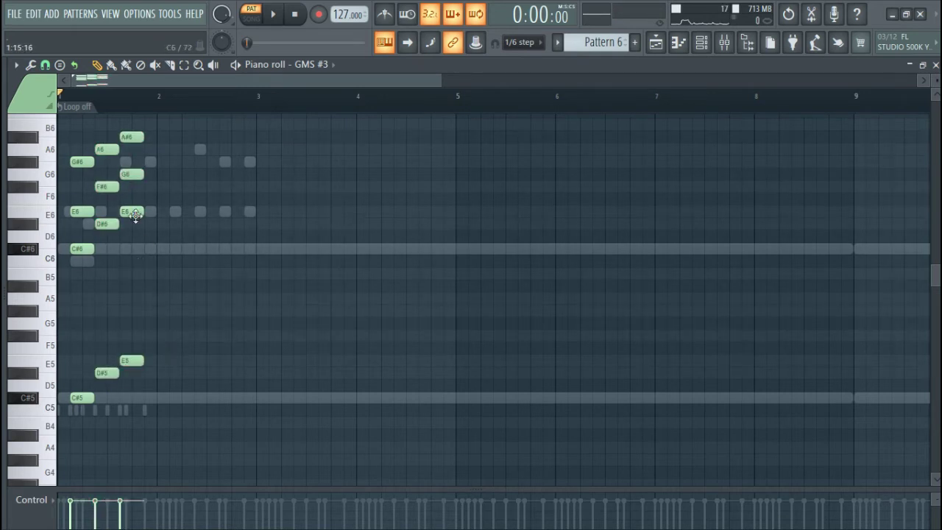
Raise the G6 and A#6 notes of the chord at 1:11 by one semitone to G#6 and B6
left_click(132, 175)
scroll(154, 219, "up", 1)
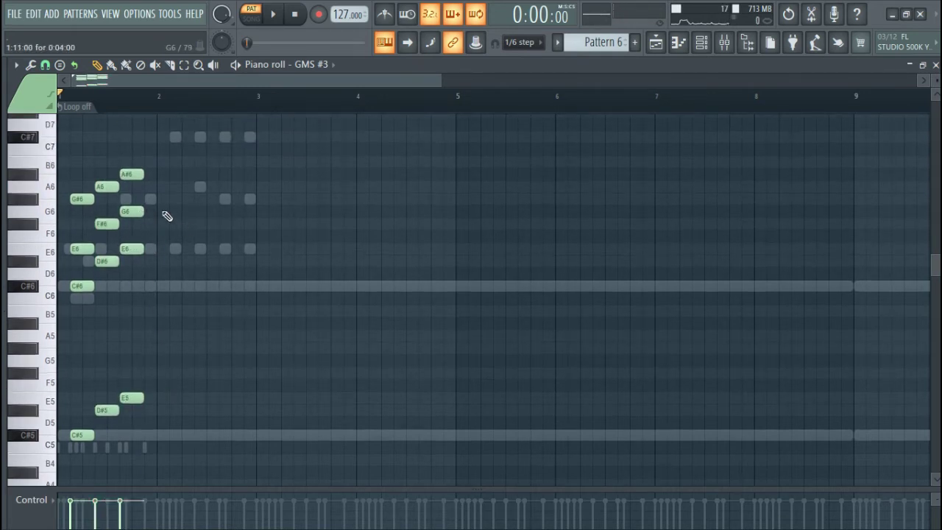
left_click_drag(135, 404, 135, 156)
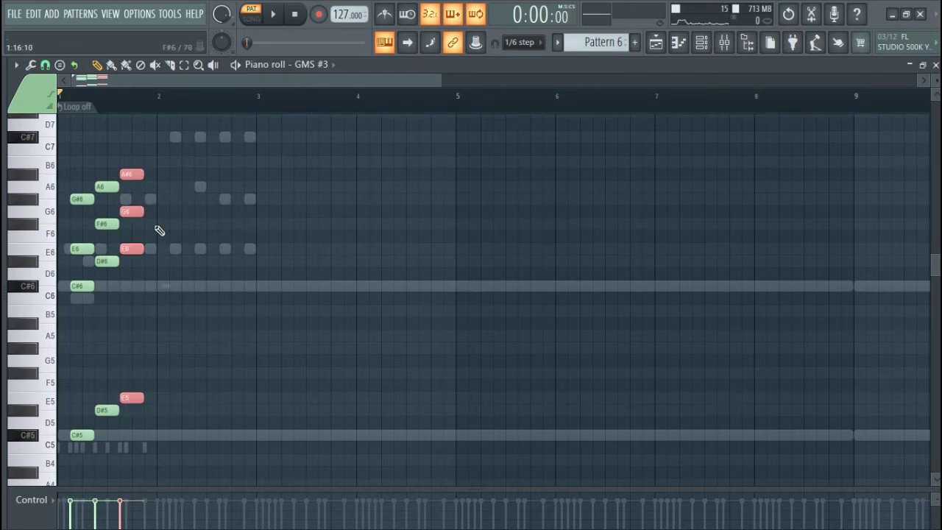
left_click_drag(159, 230, 121, 157)
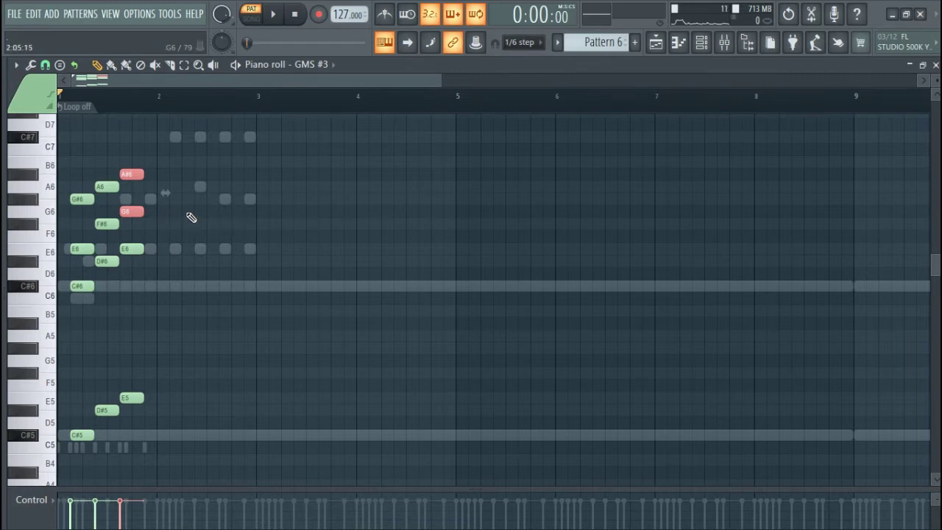
right_click(225, 215)
left_click_drag(145, 159, 134, 197)
right_click(219, 229)
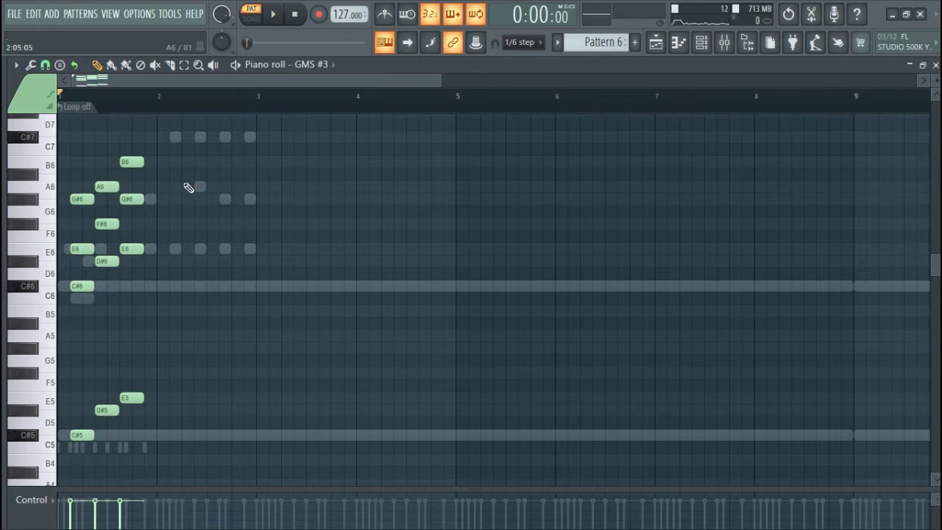
Copy the chord to 1:15 as F#5, F#6, A6 and C#7, and to 2:03 as G#5, G#6, B6 and D#7
mouse_move(146, 410)
left_mouse_down()
mouse_move(129, 138)
mouse_move(159, 136)
mouse_move(156, 190)
left_mouse_up()
right_click(338, 198)
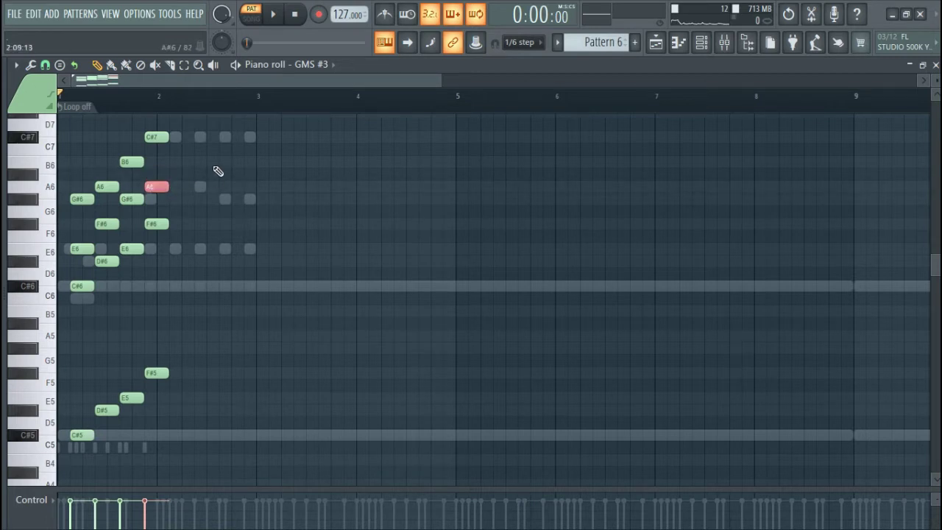
right_click(219, 169)
mouse_move(157, 120)
left_mouse_down()
mouse_move(153, 377)
mouse_move(181, 344)
left_mouse_up()
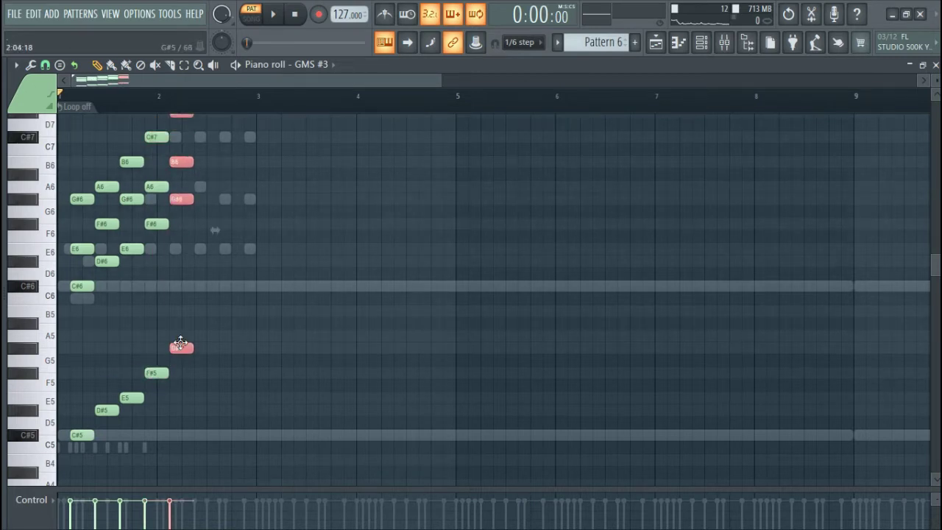
right_click(246, 347)
Copy the last chord to 2:07 as A5, A6, C#7 and E7, and return to the channel rack
scroll(190, 232, "up", 2)
left_click_drag(185, 161, 192, 474)
left_click_drag(181, 422, 206, 410)
right_click(244, 397)
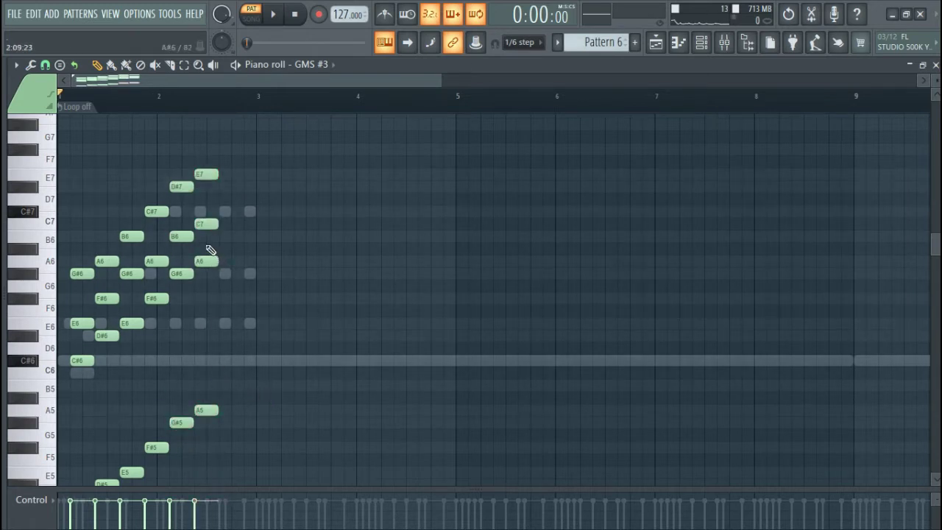
left_click_drag(208, 224, 208, 215)
right_click(273, 272)
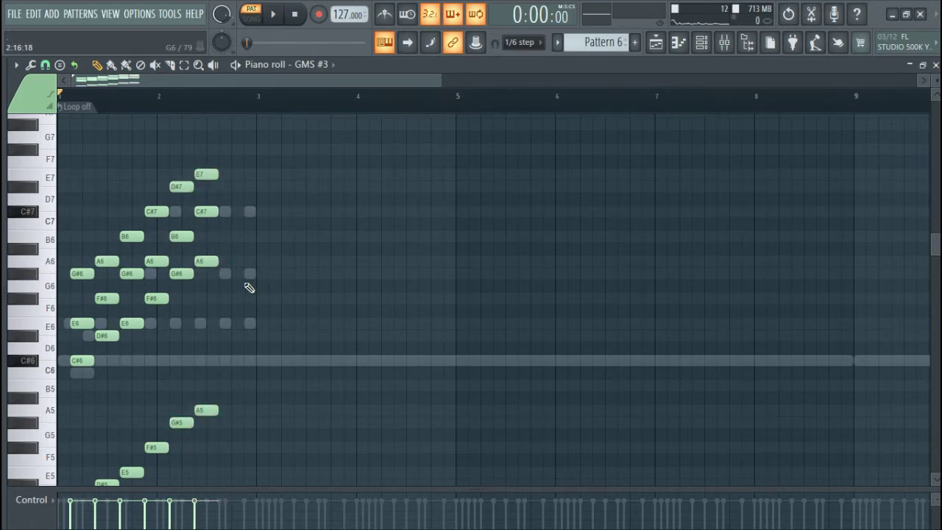
scroll(273, 321, "down", 3)
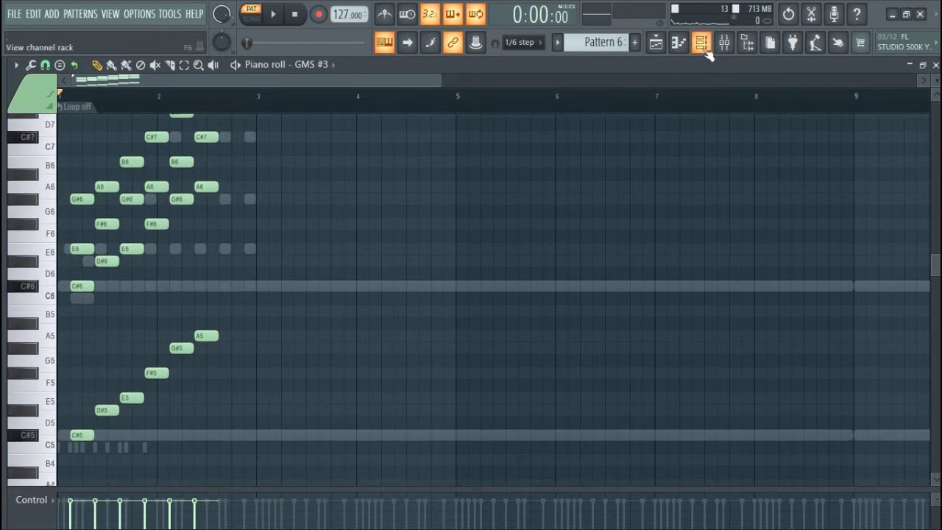
left_click(705, 43)
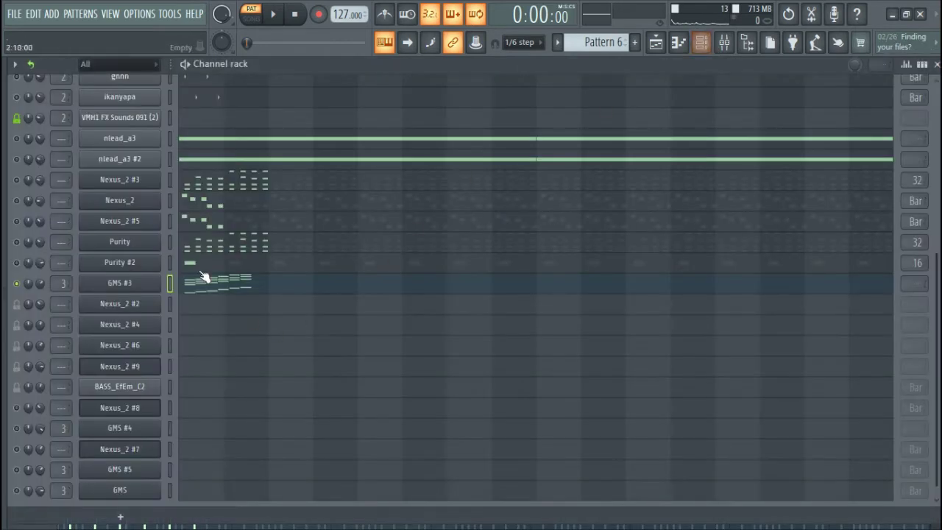
Adjust the GMS #3 channel volume and play its soloed chord progression in the piano roll
right_click(17, 284)
left_click_drag(42, 285, 42, 296)
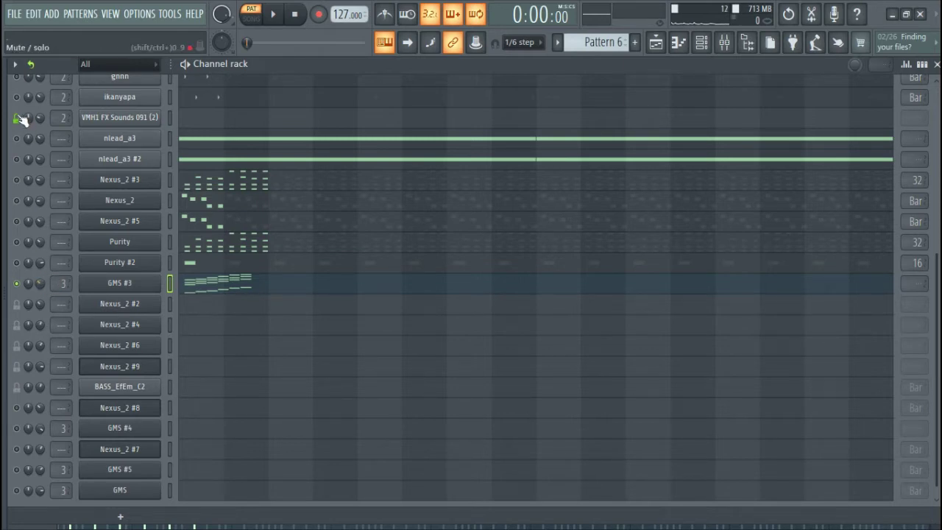
left_click(228, 286)
scroll(103, 295, "up", 1)
scroll(101, 293, "up", 1)
left_click_drag(222, 13, 222, 43)
key("space")
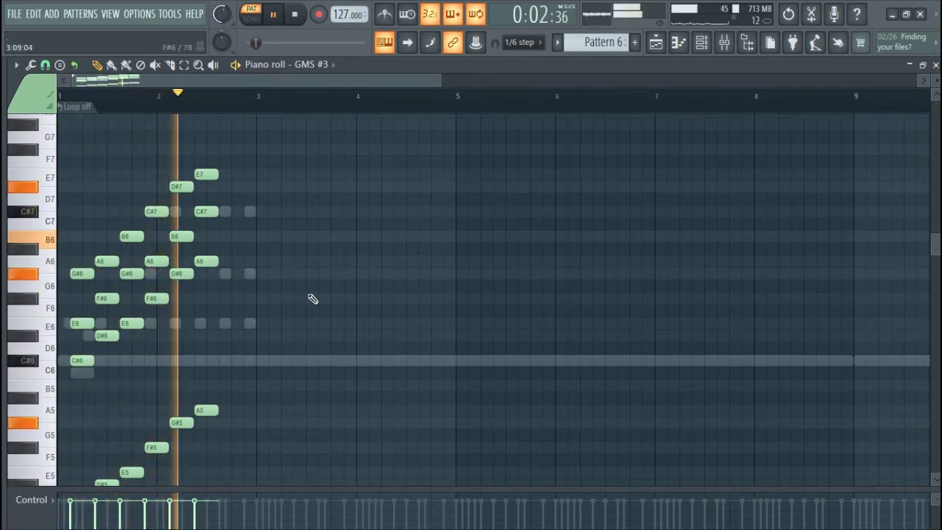
key("space")
scroll(283, 294, "down", 1)
scroll(283, 295, "down", 1)
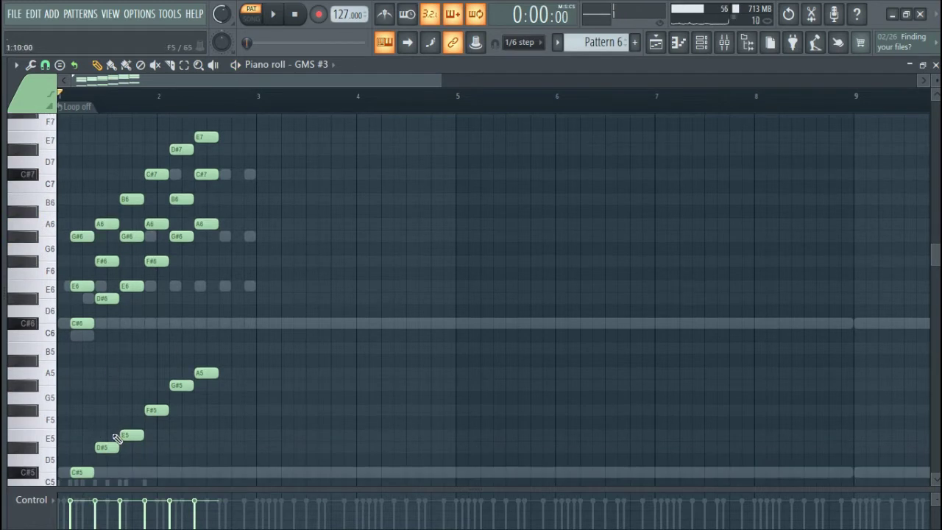
key("space")
key("space")
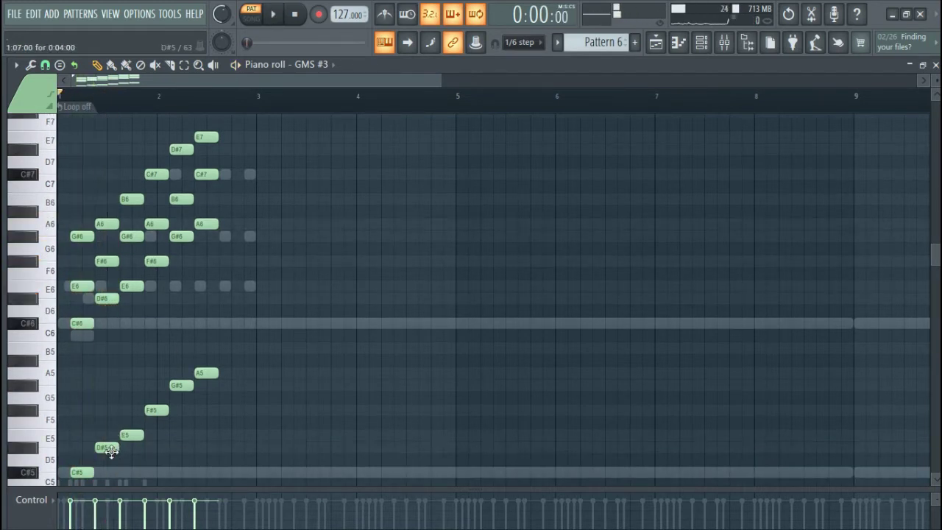
left_click_drag(222, 135, 156, 166)
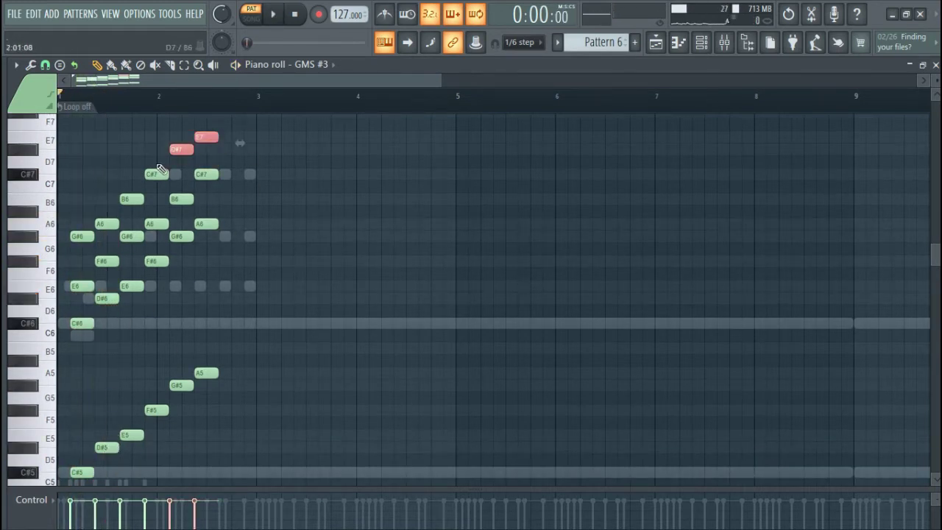
left_click(158, 172, "ctrl+shift")
left_click(136, 197, "ctrl+shift")
left_click_drag(109, 206, 101, 223)
left_click(82, 235, "ctrl+shift")
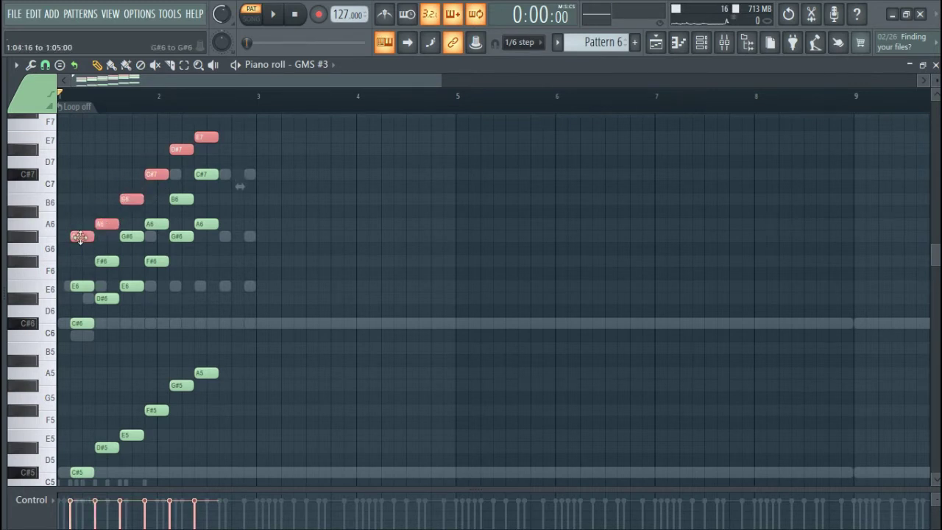
left_click(391, 225)
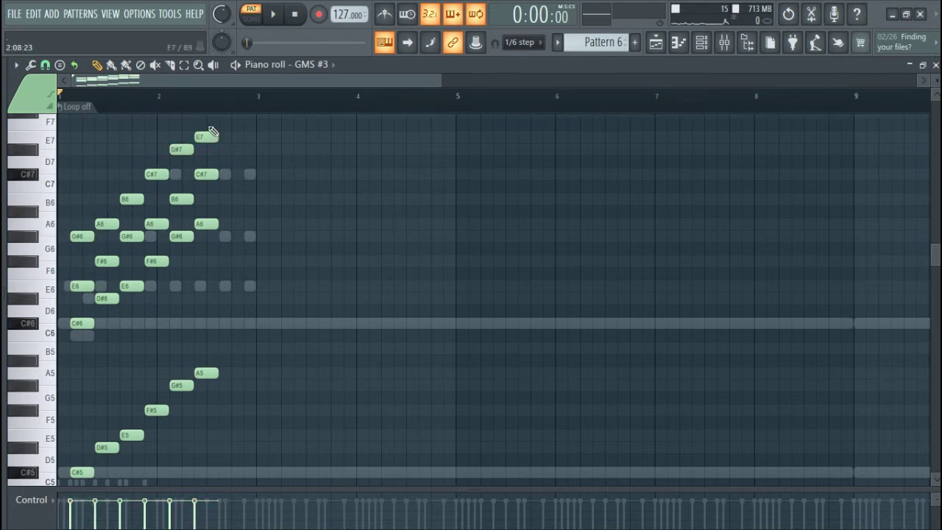
left_click(207, 136, "ctrl+shift")
left_click(182, 151, "ctrl+shift")
left_click(317, 155)
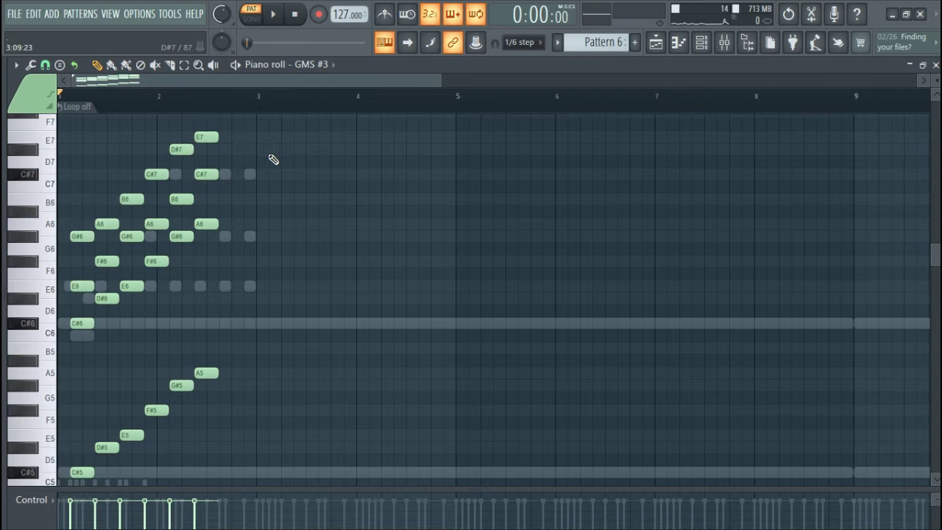
left_click(213, 135, "ctrl+shift")
left_click(182, 150, "ctrl+shift")
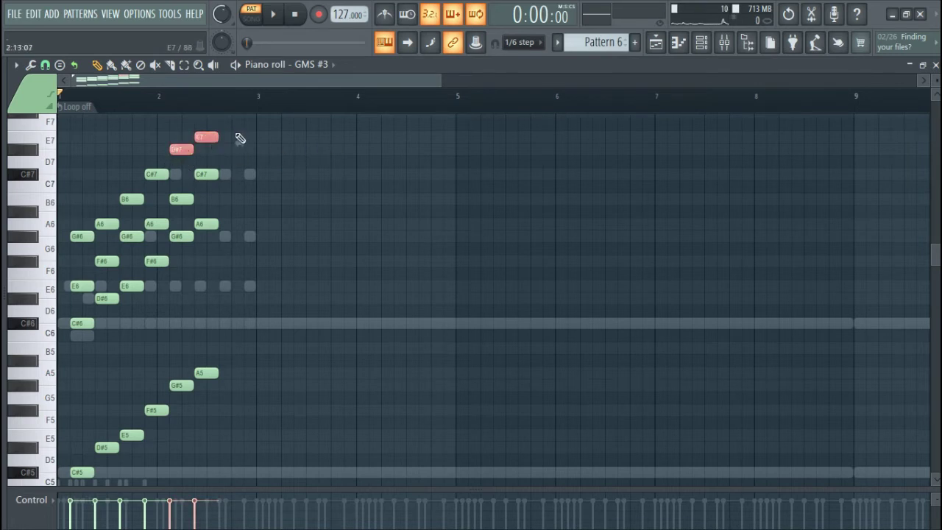
left_click(156, 175, "ctrl+shift")
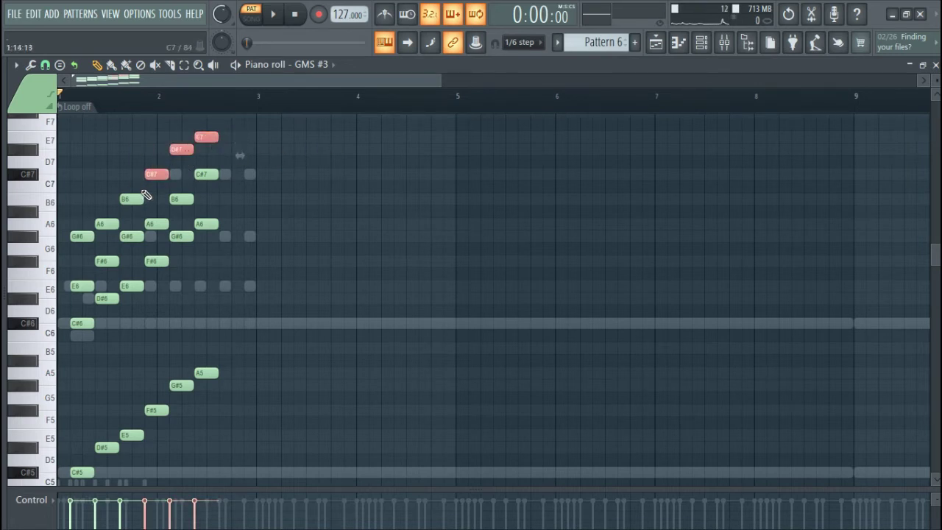
left_click(132, 198, "ctrl+shift")
left_click(114, 223, "ctrl+shift")
left_click(81, 236, "ctrl+shift")
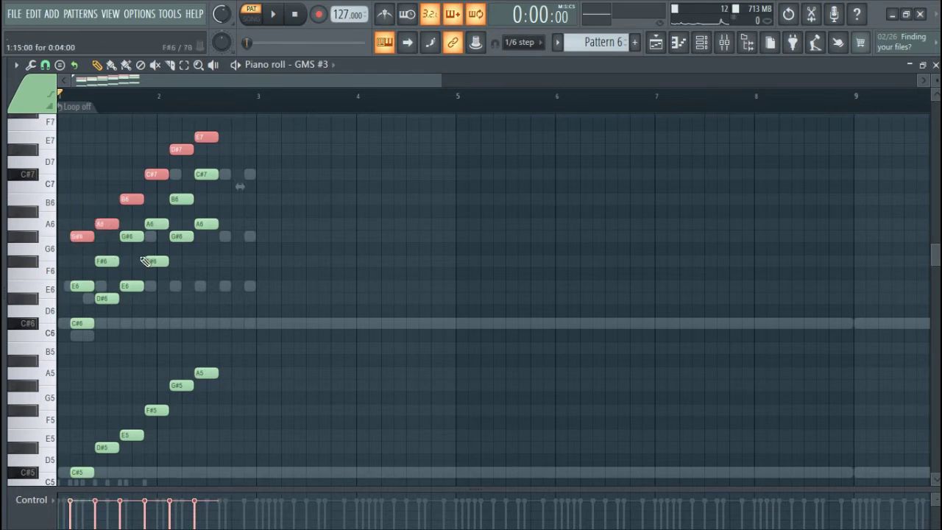
scroll(267, 364, "down", 1)
scroll(223, 396, "up", 3)
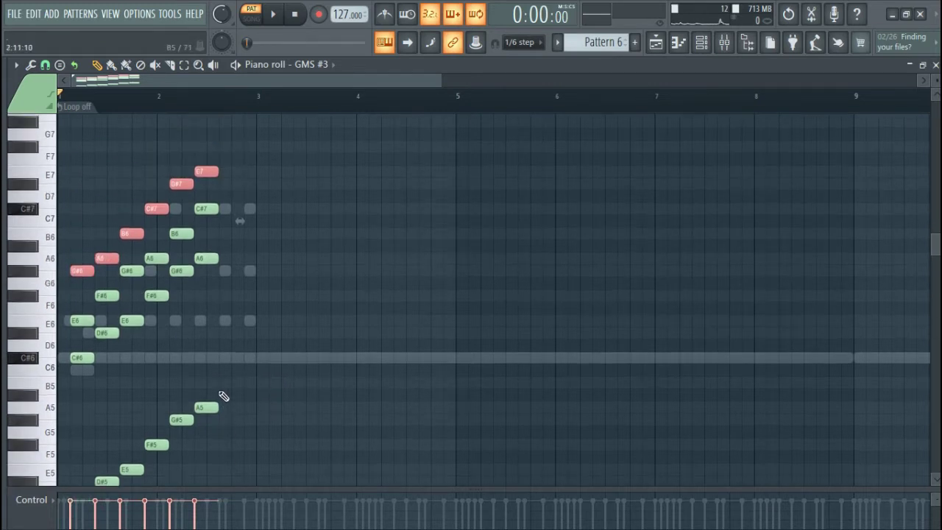
mouse_move(210, 169)
left_mouse_down()
mouse_move(219, 414)
mouse_move(212, 174)
left_mouse_up()
Lower the top note of all six GMS #3 chords by one octave and play the revoiced progression
mouse_move(258, 152)
left_mouse_down()
mouse_move(181, 185)
mouse_move(140, 231)
left_mouse_up()
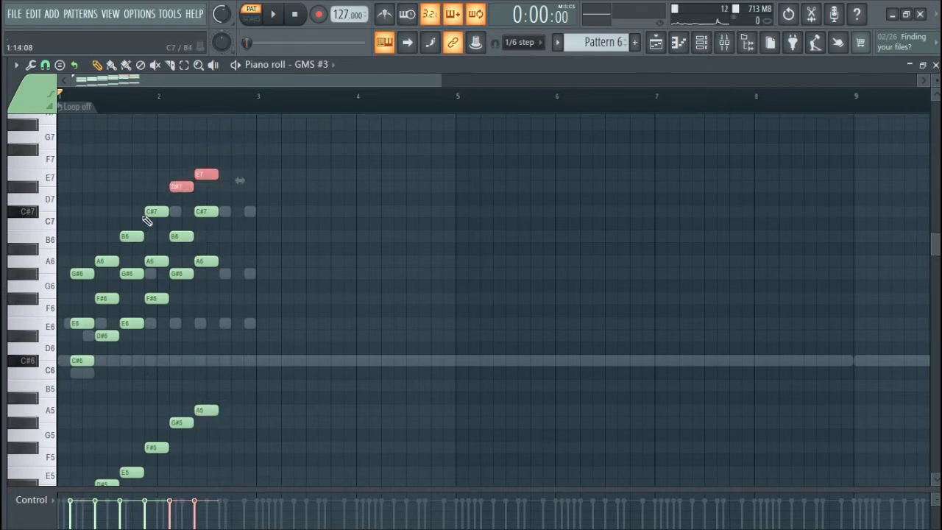
left_click(151, 213, "ctrl+shift")
left_click(134, 236, "ctrl+shift")
left_click(103, 260, "ctrl+shift")
left_click(83, 274, "ctrl+shift")
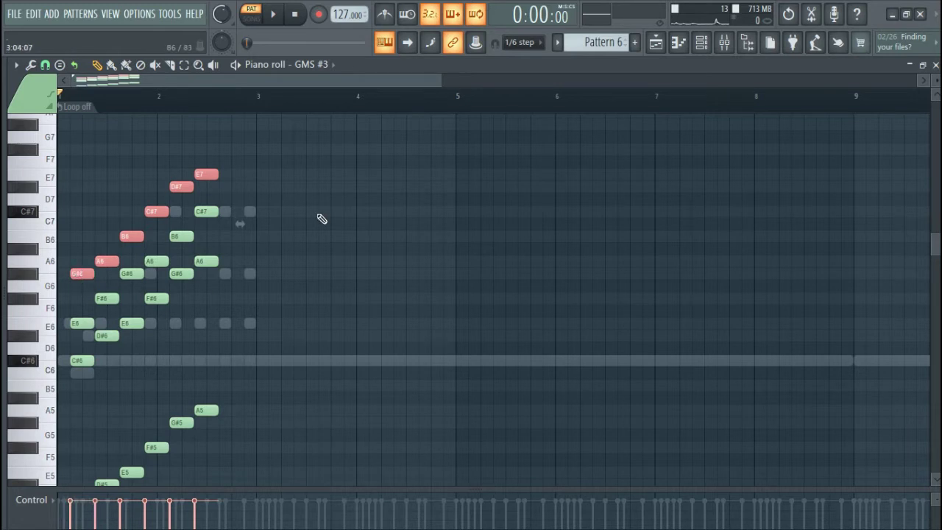
scroll(324, 215, "down", 4)
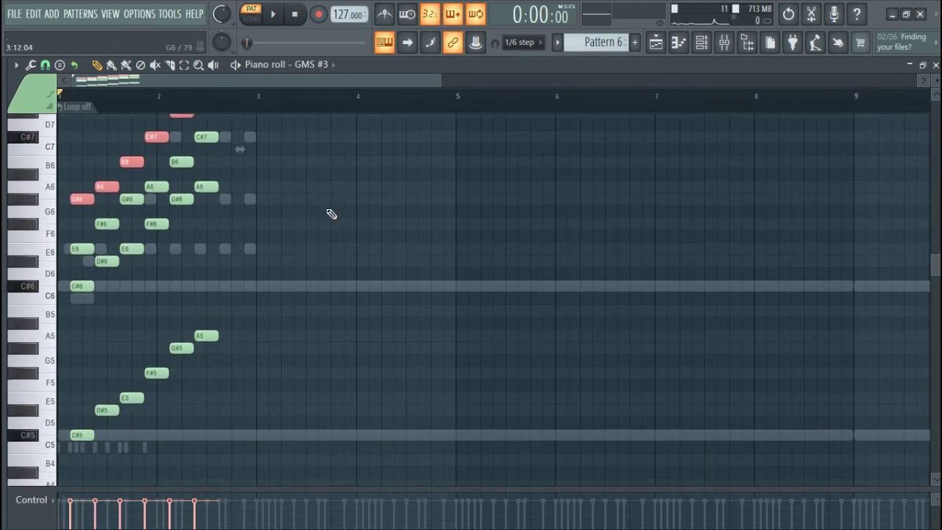
key("ctrl+Down")
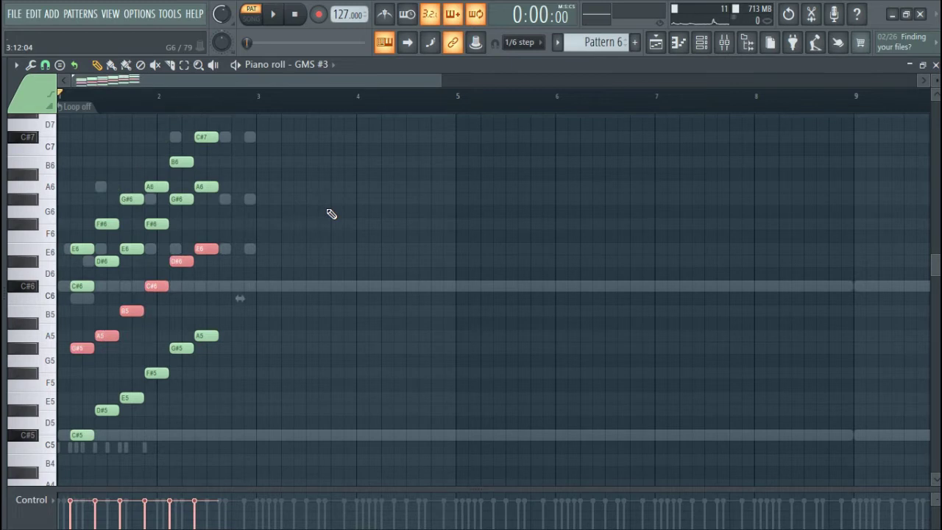
key("ctrl+d")
key("space")
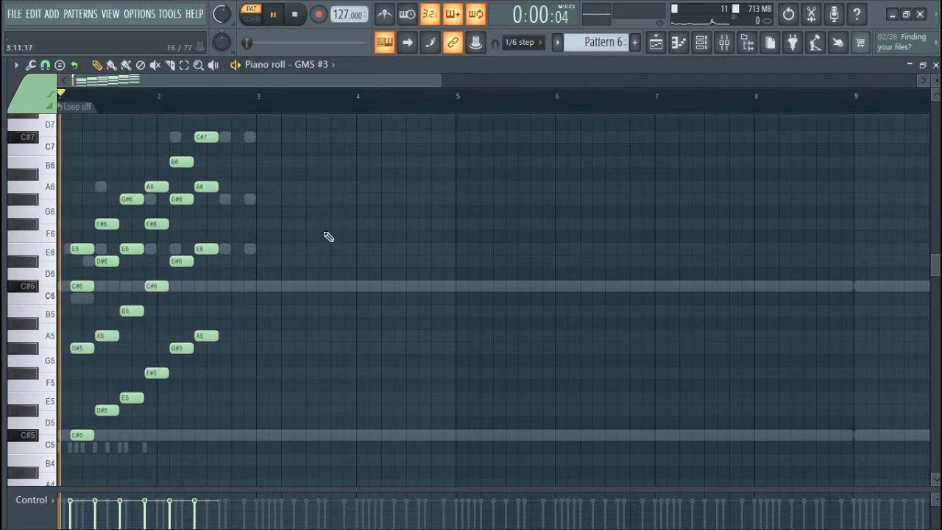
scroll(260, 290, "up", 1)
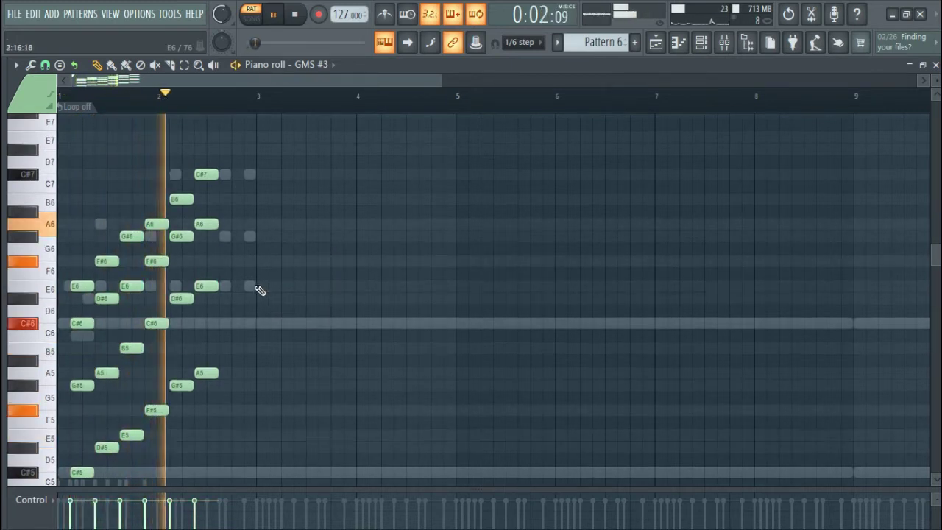
key("space")
scroll(234, 301, "down", 1)
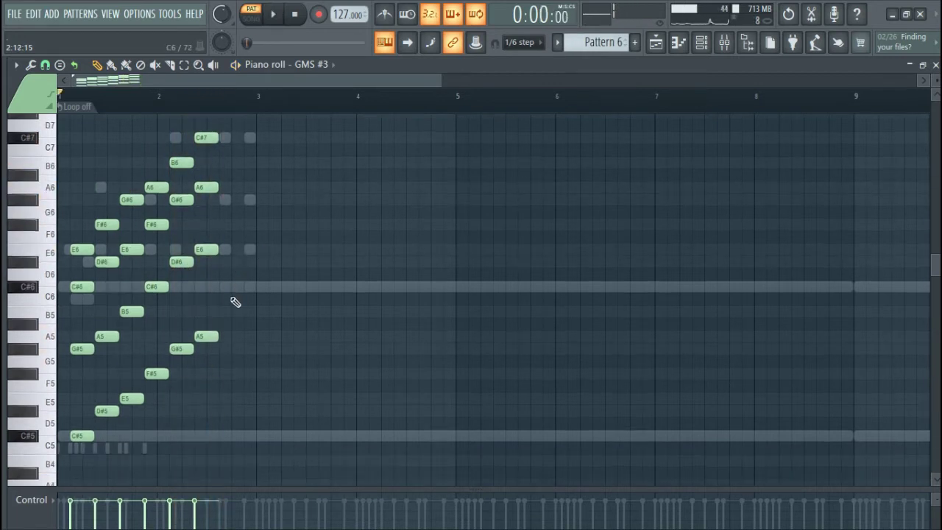
Reverse the six chords in time with the Flip tool so the progression descends, and play it
left_click(16, 66)
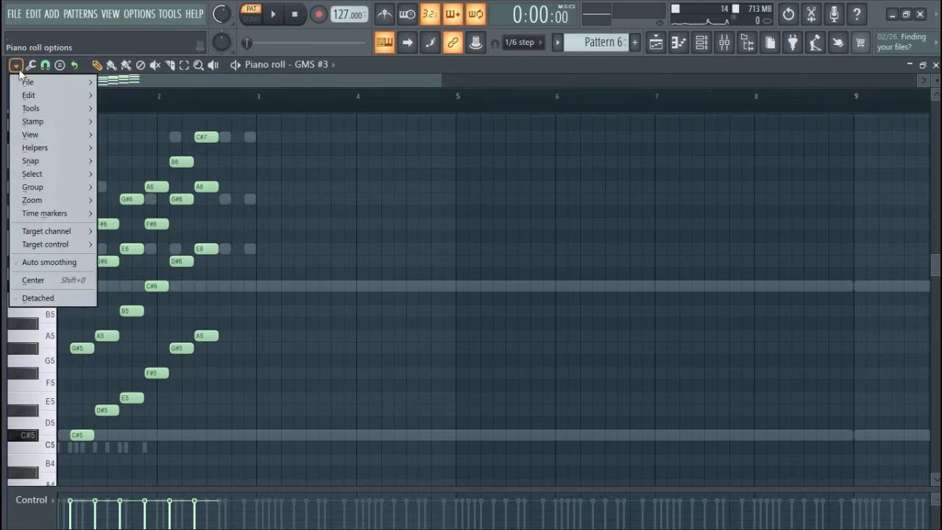
left_click(31, 66)
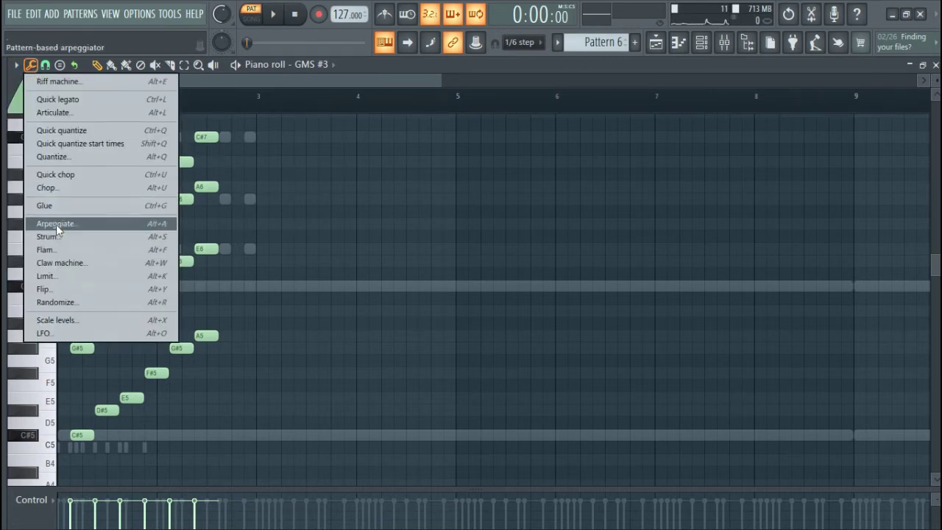
left_click(60, 289)
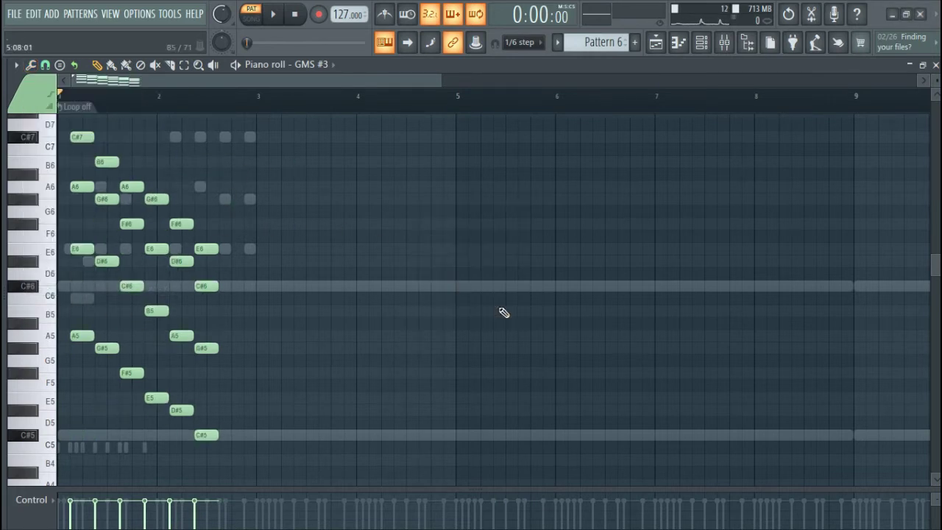
left_click(505, 309)
key("space")
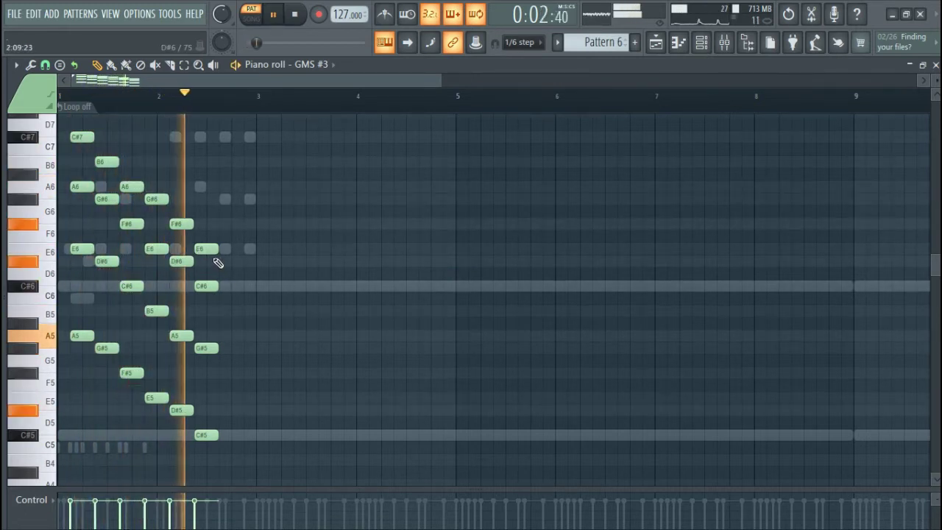
key("space")
Copy the chord at 2:07 to 2:11 two semitones lower, and raise the copy's top note to D#6
left_click_drag(212, 220, 221, 397)
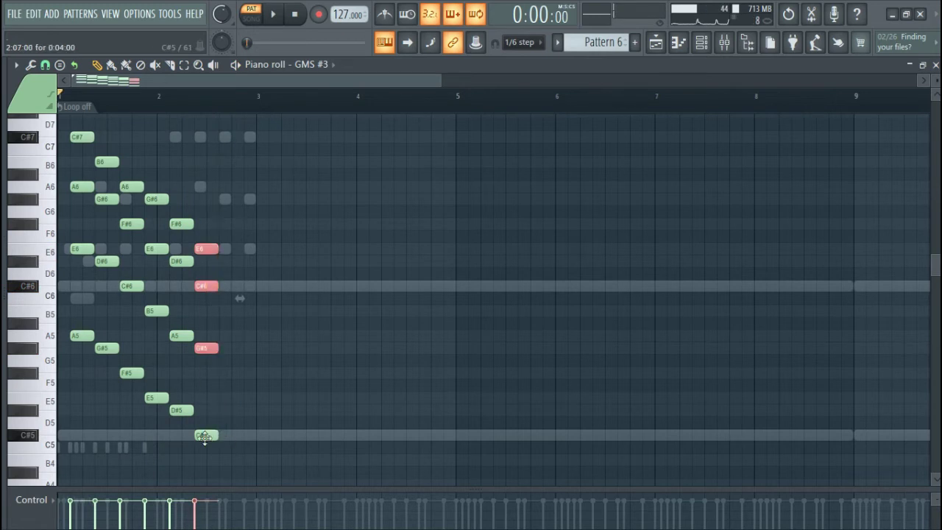
left_click(207, 437, "ctrl+shift")
left_click_drag(210, 438, 231, 464)
left_click(281, 442, "ctrl")
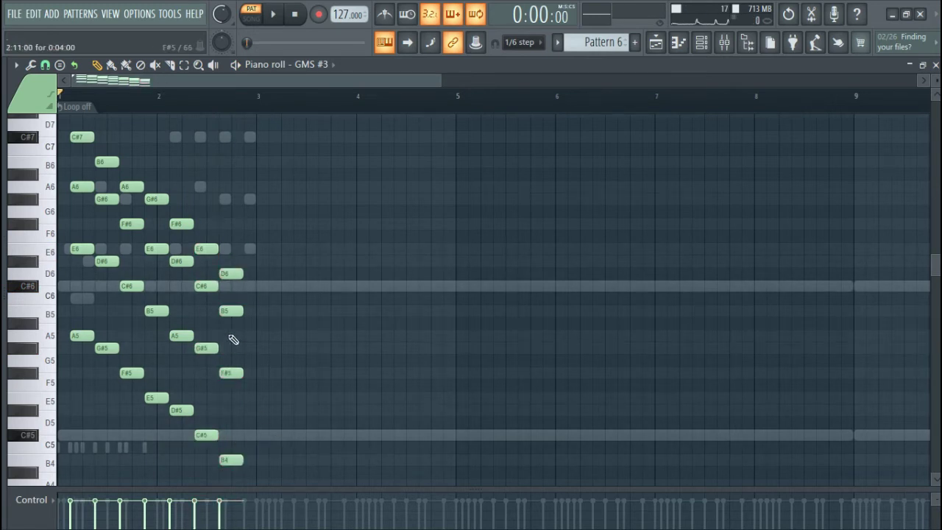
left_click_drag(232, 274, 232, 261)
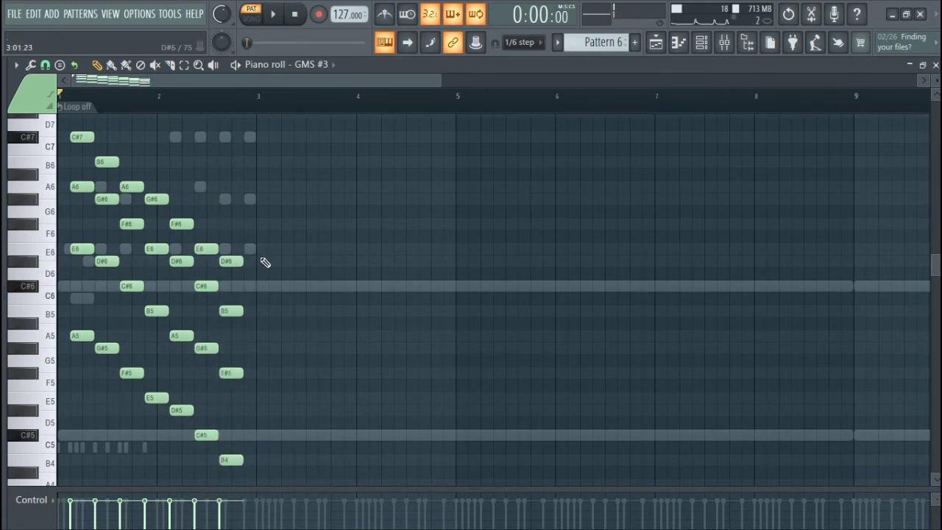
Copy the chord at 2:11 to 2:15 as A4, E5, A5 and C#6, and to 3:03 as G#4, D#5, G#5 and C6
left_click_drag(249, 495, 233, 489)
left_click_drag(232, 448, 257, 478)
left_click(270, 464, "ctrl")
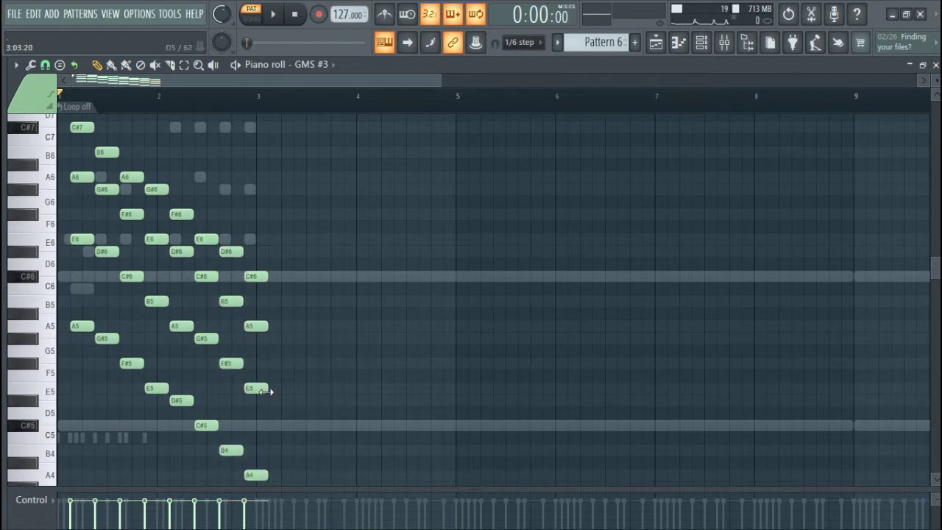
scroll(304, 401, "down", 1)
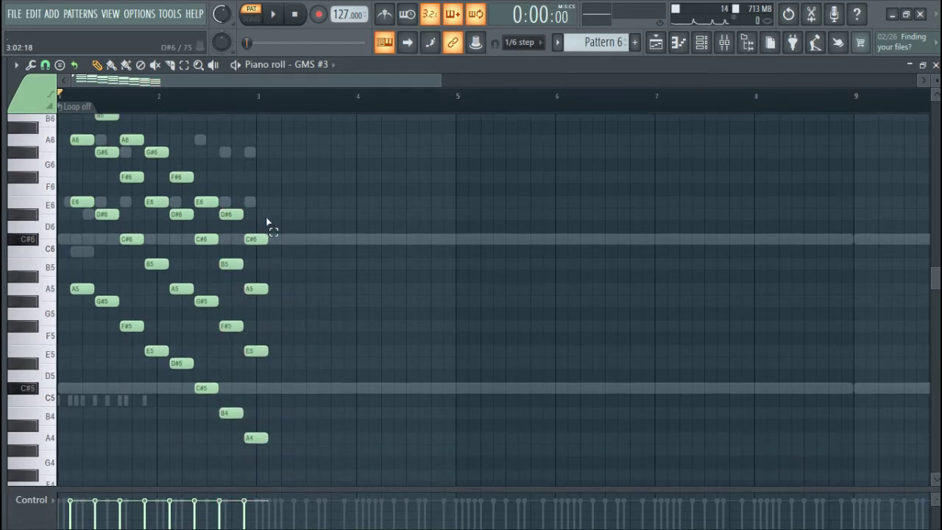
left_click_drag(270, 219, 267, 479)
left_click_drag(268, 446, 281, 461)
left_click(319, 427, "ctrl")
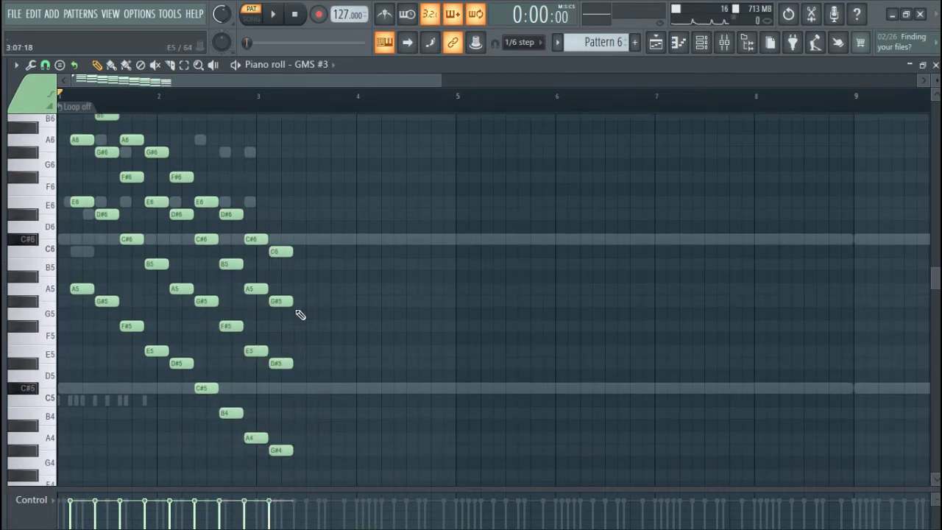
Lower the C6 at 3:03 to B5, and copy that chord to 3:07 as F#4, C#5, F#5 and A5
mouse_move(274, 253)
left_mouse_down()
mouse_move(299, 442)
mouse_move(270, 459)
mouse_move(314, 460)
mouse_move(306, 475)
left_mouse_up()
left_click(363, 436, "ctrl")
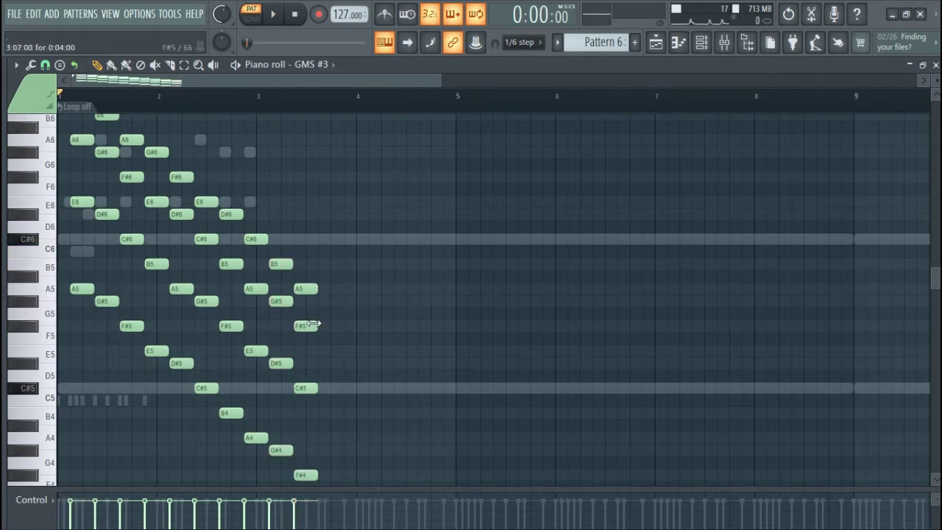
scroll(338, 332, "down", 1)
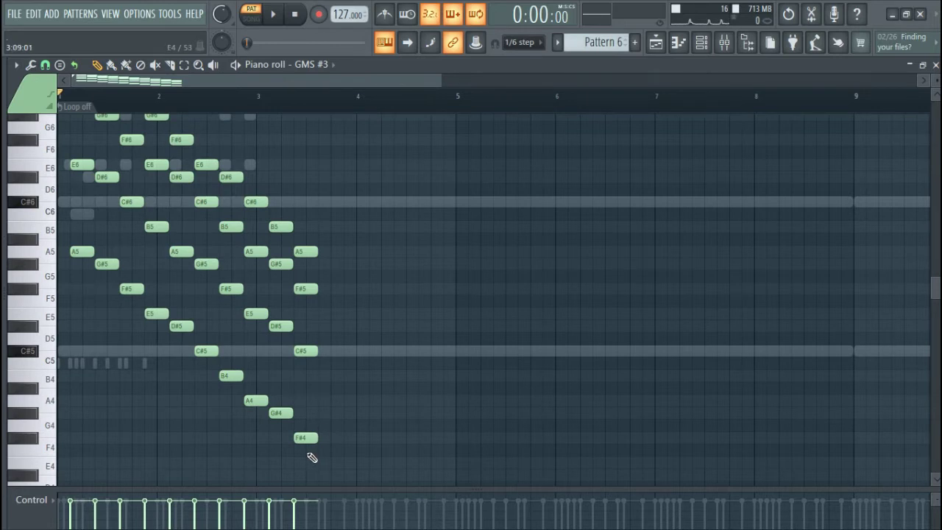
left_click_drag(312, 458, 315, 250)
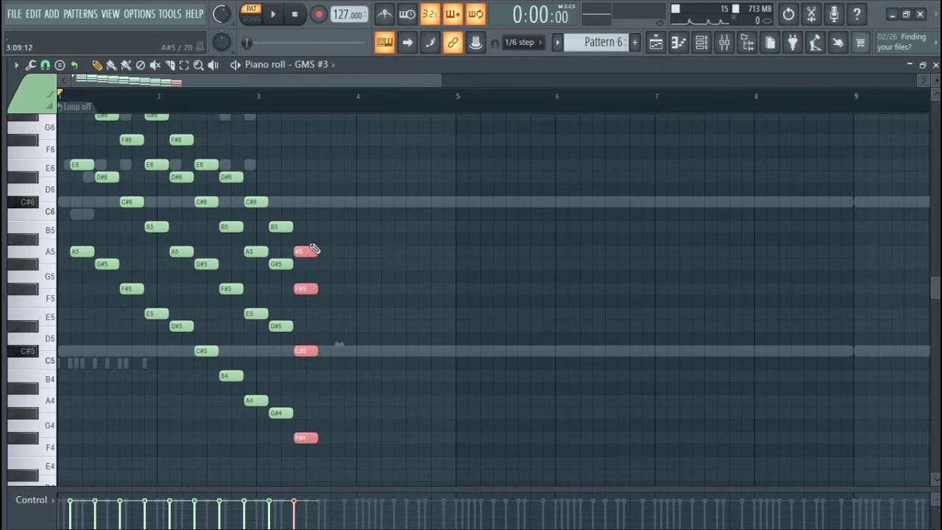
left_click(379, 241)
Play back the extended descending chord progression of GMS #3
key("space")
scroll(349, 259, "up", 2)
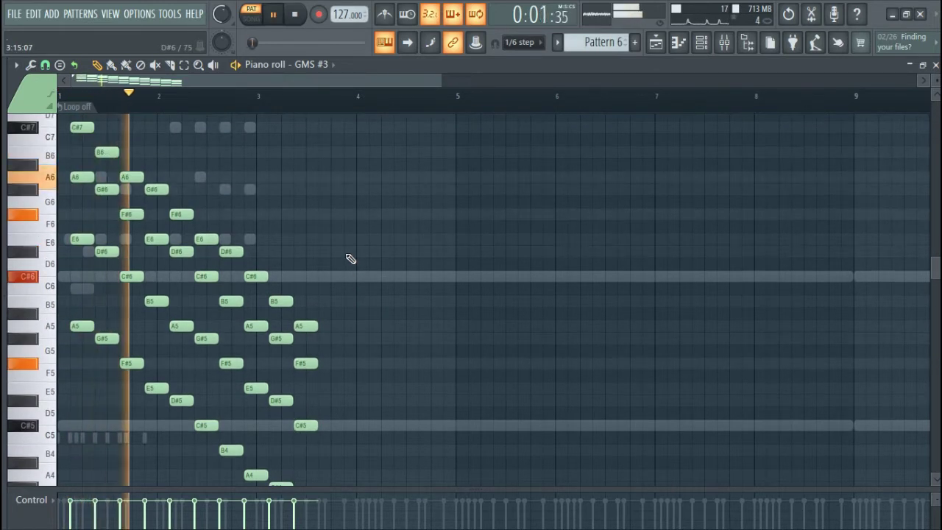
scroll(350, 258, "down", 1)
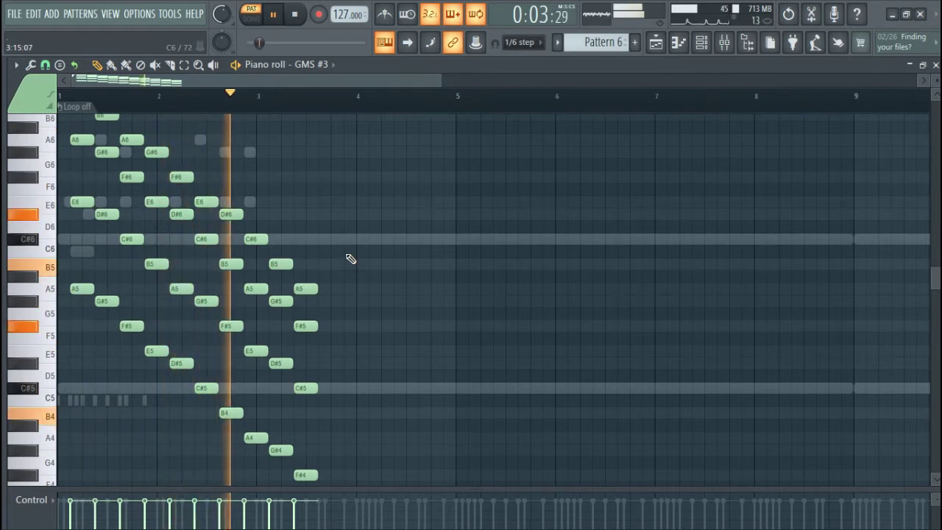
key("space")
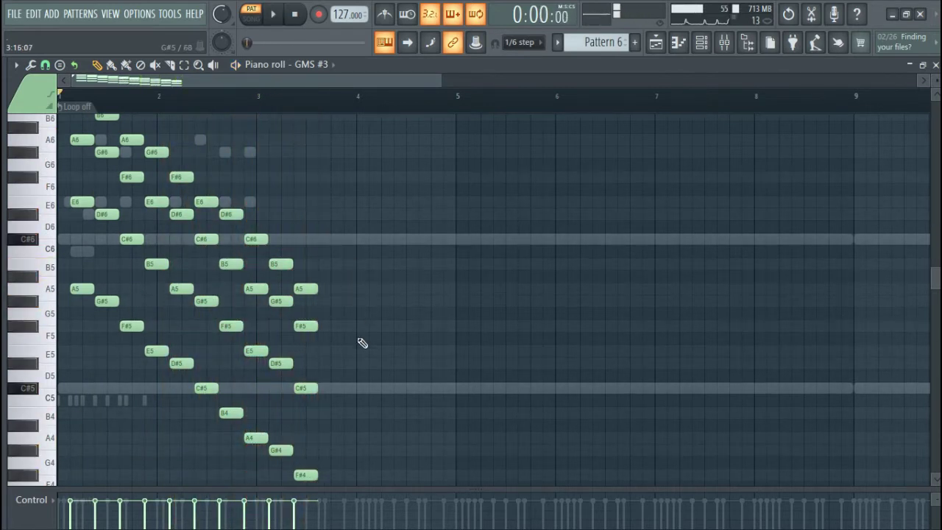
Delete the last chord of the descending progression, made of F#4, C#5, F#5 and A5
scroll(346, 324, "up", 1)
left_click_drag(312, 296, 331, 520)
key("Delete")
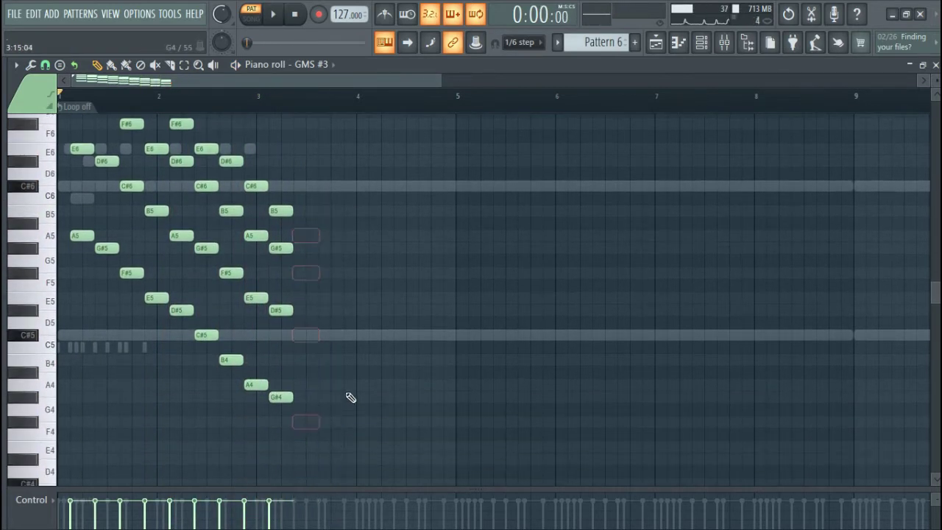
Select all the remaining descending GMS #3 chords and move them eight bars ahead so they start in bar 9
scroll(349, 401, "up", 1)
left_click_drag(322, 463, 60, 66)
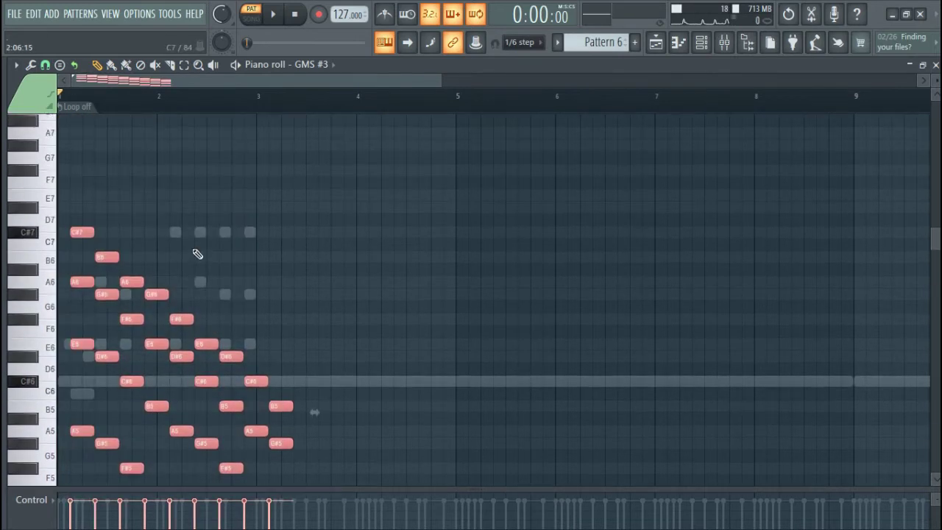
scroll(195, 251, "down", 2)
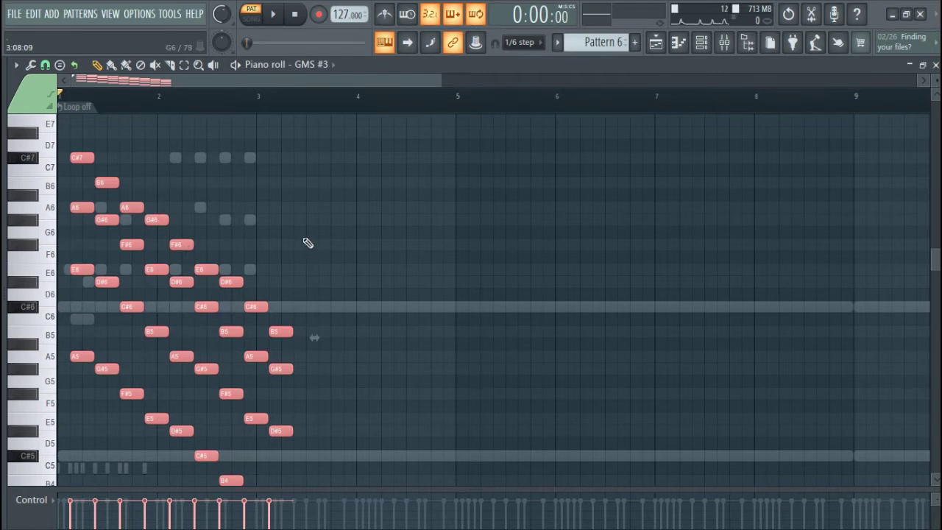
scroll(308, 245, "down", 1)
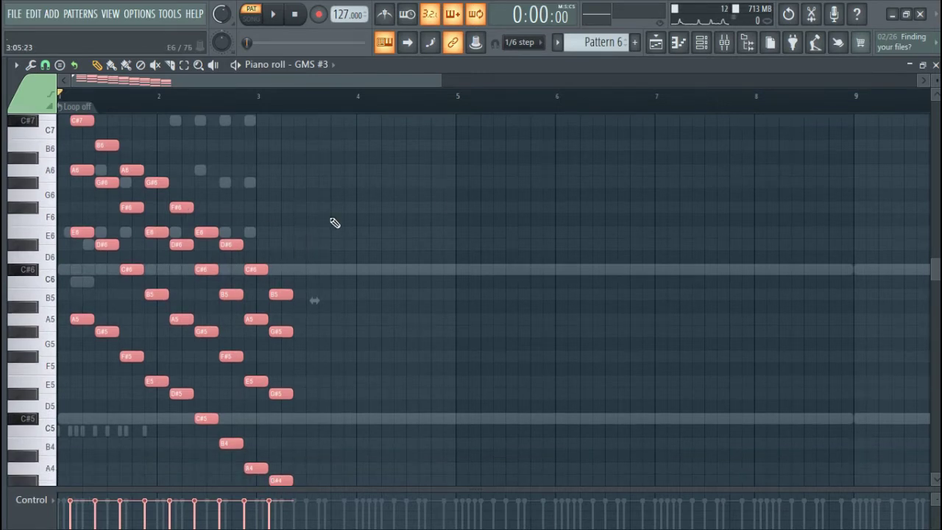
scroll(374, 261, "down", 2)
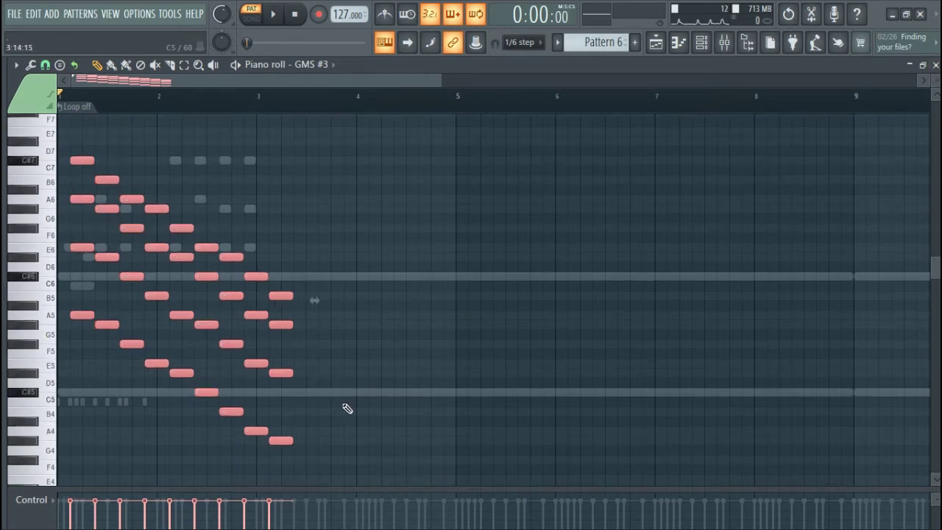
key("ctrl+d")
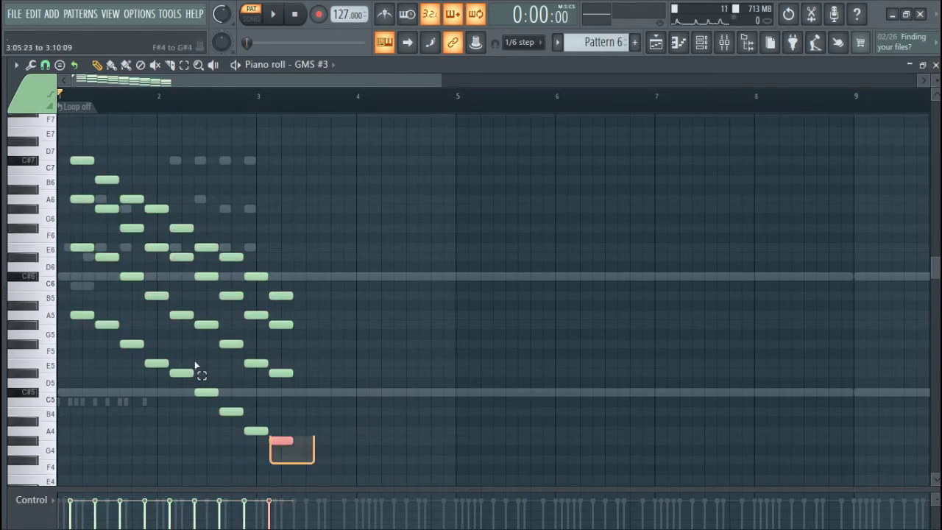
left_click_drag(196, 366, 874, 164)
scroll(534, 302, "down", 2)
left_click(526, 305, "ctrl")
scroll(655, 346, "down", 2)
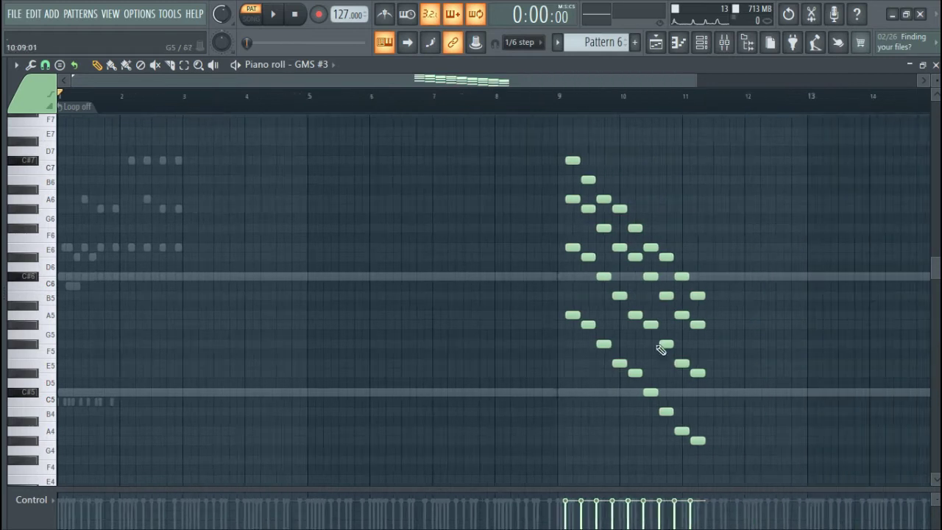
Copy the chord C#5, G#5, C#6 and E6 from bar 10 to the very start of bar 1, and play it back
left_click_drag(668, 453, 675, 352)
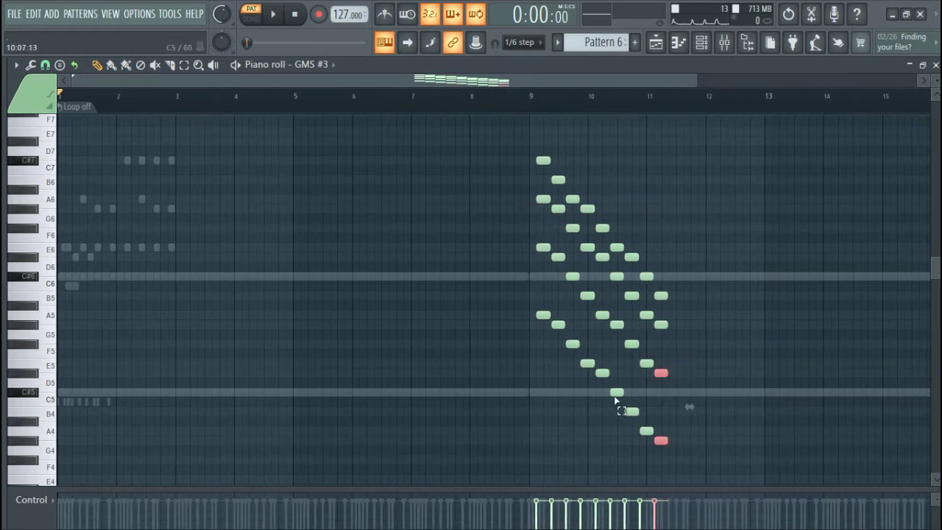
mouse_move(318, 242)
left_mouse_down()
mouse_move(109, 238)
mouse_move(92, 444)
left_mouse_up()
scroll(49, 285, "up", 3)
scroll(87, 406, "up", 2)
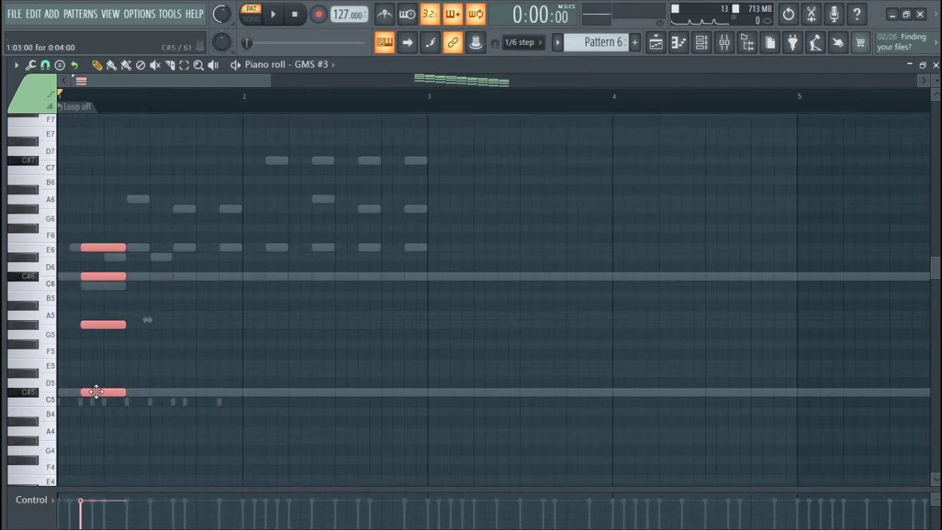
left_click_drag(84, 394, 61, 394)
key("space")
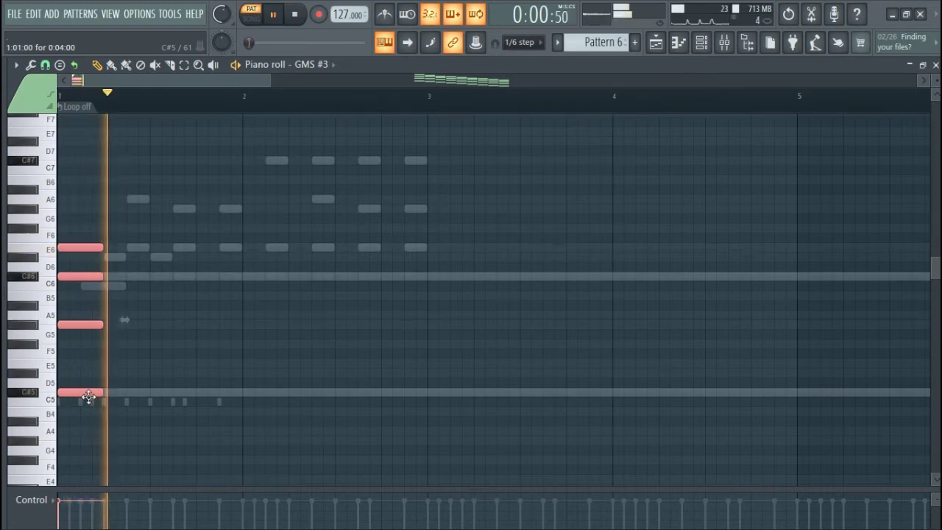
key("space")
Audition the individual chords of the descending progression in bars 10 and 11 to compare candidates for the second chord
scroll(320, 465, "down", 3)
scroll(794, 452, "down", 2)
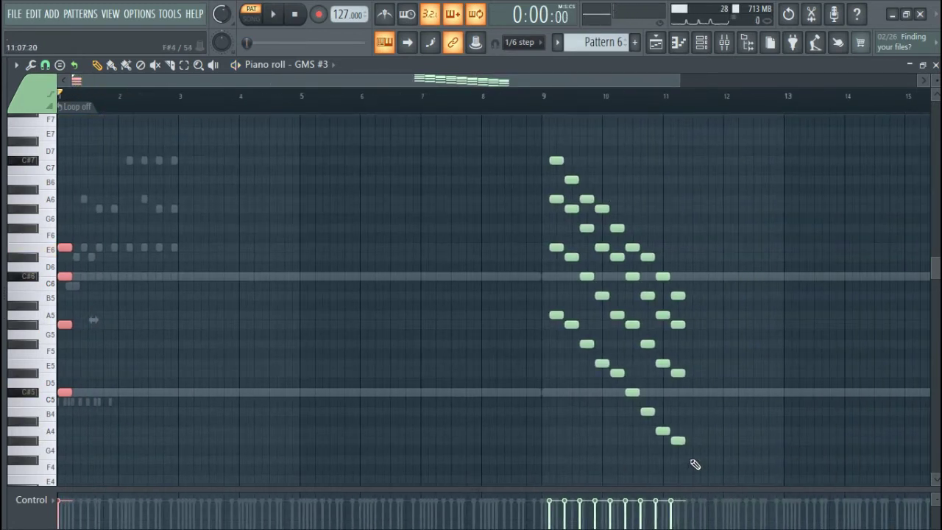
key("space")
key("space")
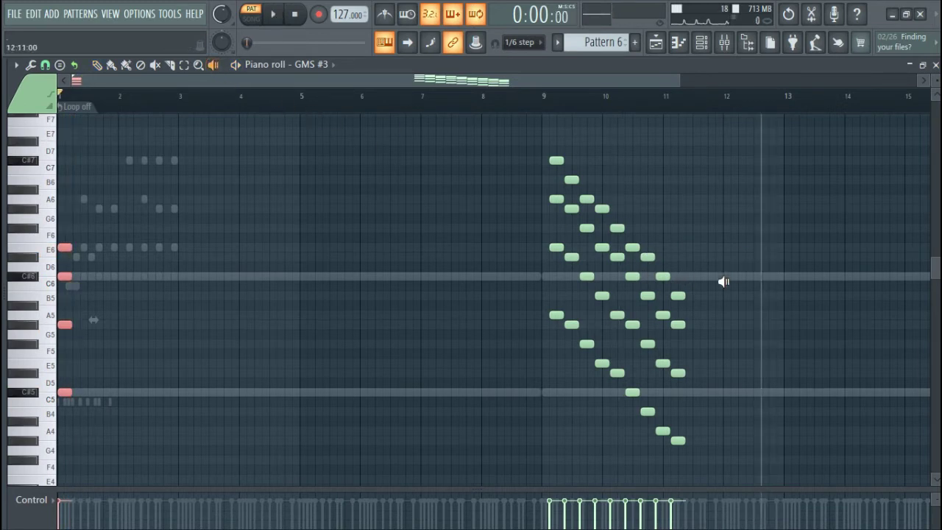
left_click(630, 249)
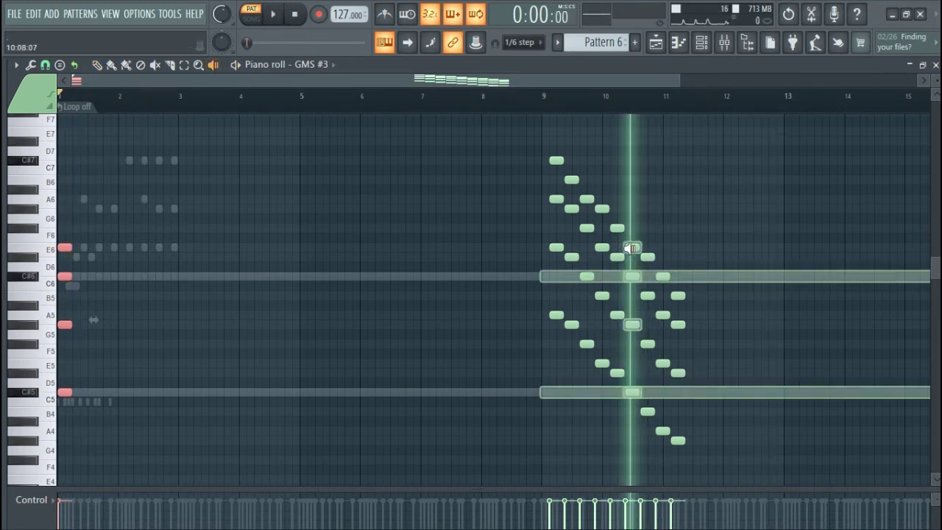
left_click(665, 273)
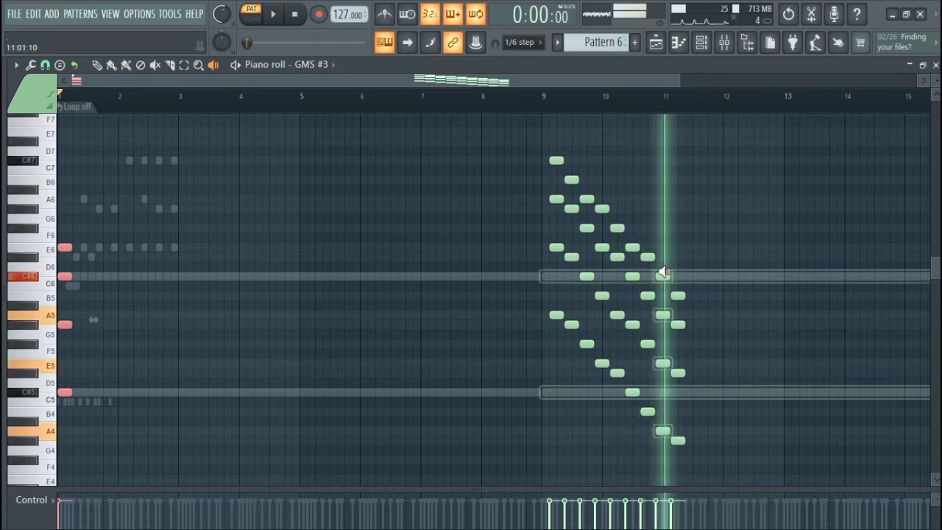
left_click(647, 258)
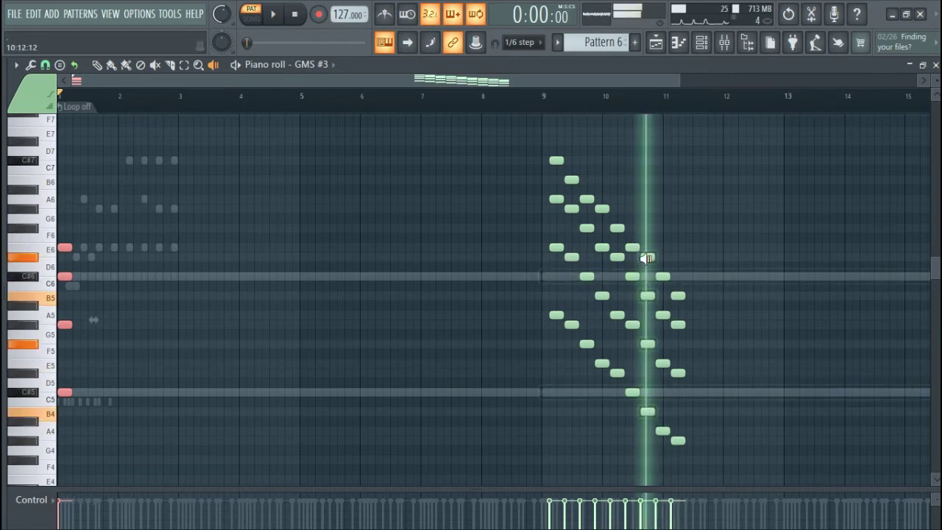
left_click(633, 259)
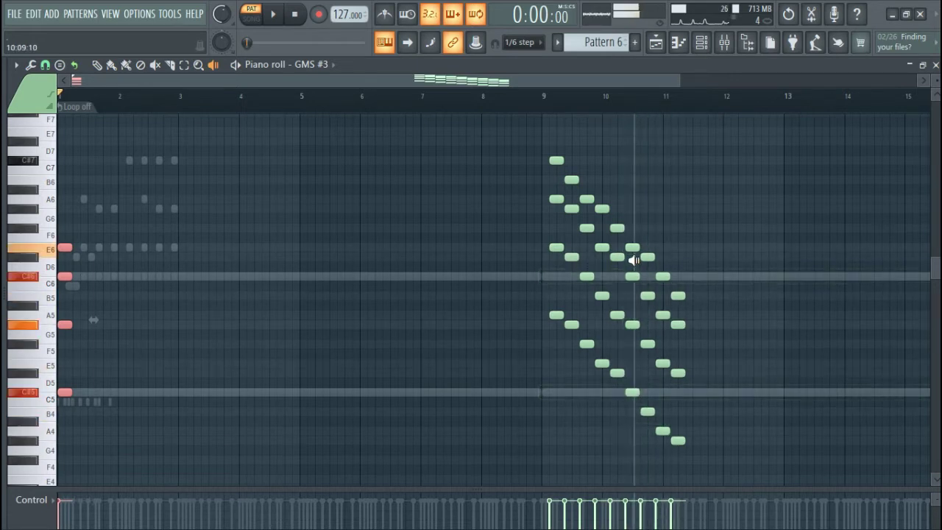
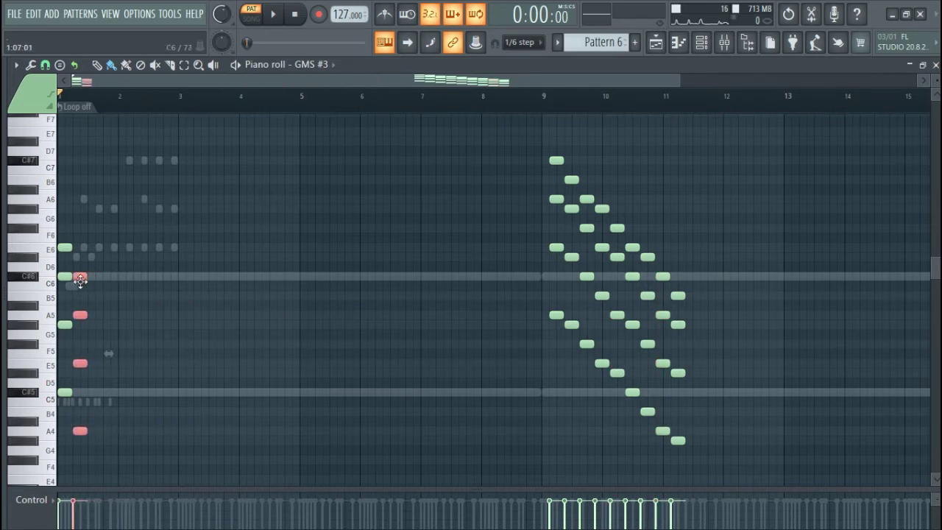
Extend the opening chord to six steps and place the A4, E5, A5 and C#6 chord directly after it at 1:07
scroll(79, 431, "up", 2)
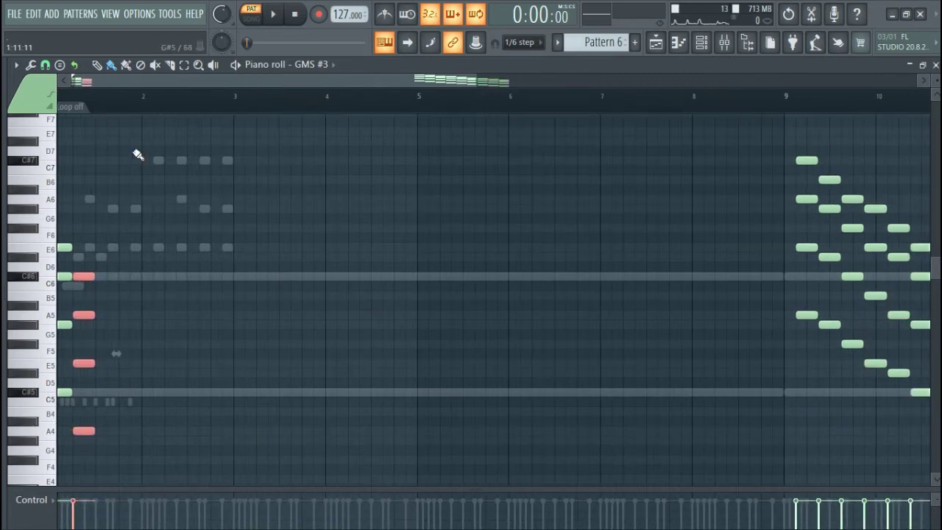
left_click_drag(165, 85, 140, 84)
mouse_move(101, 451)
left_mouse_down()
mouse_move(61, 241)
mouse_move(87, 265)
mouse_move(102, 439)
mouse_move(111, 440)
left_mouse_up()
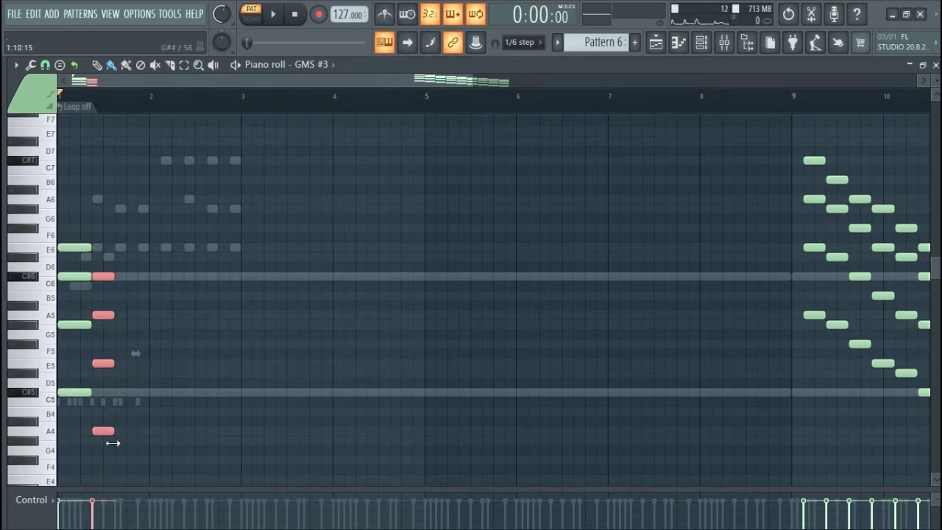
Copy the B4, F#5, B5 and D#6 chord from bar 10 to 1:11, directly after the second chord
scroll(546, 422, "down", 2)
scroll(651, 439, "up", 1)
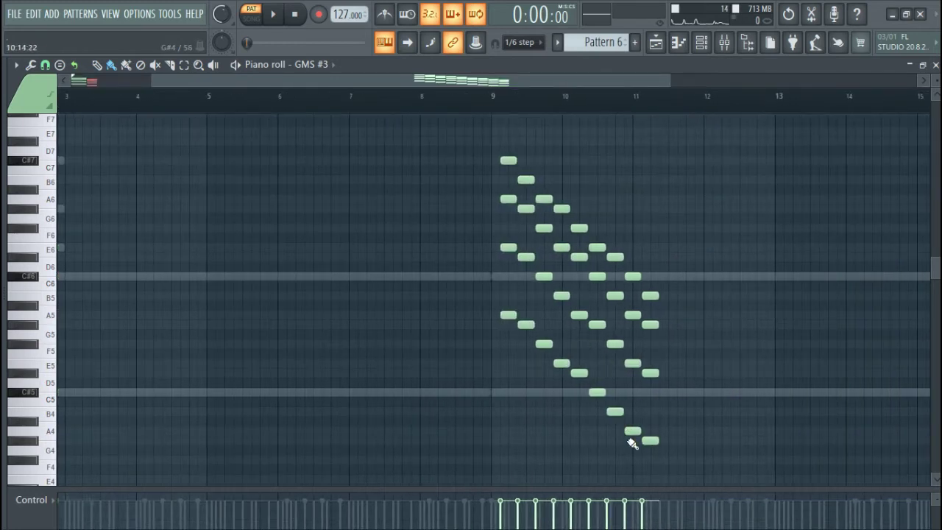
left_click_drag(628, 234, 610, 427)
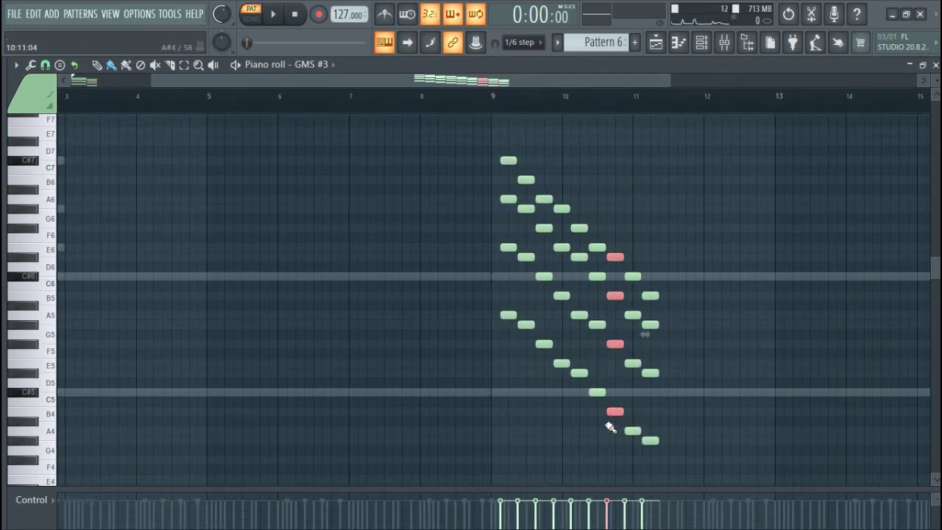
scroll(551, 413, "down", 1)
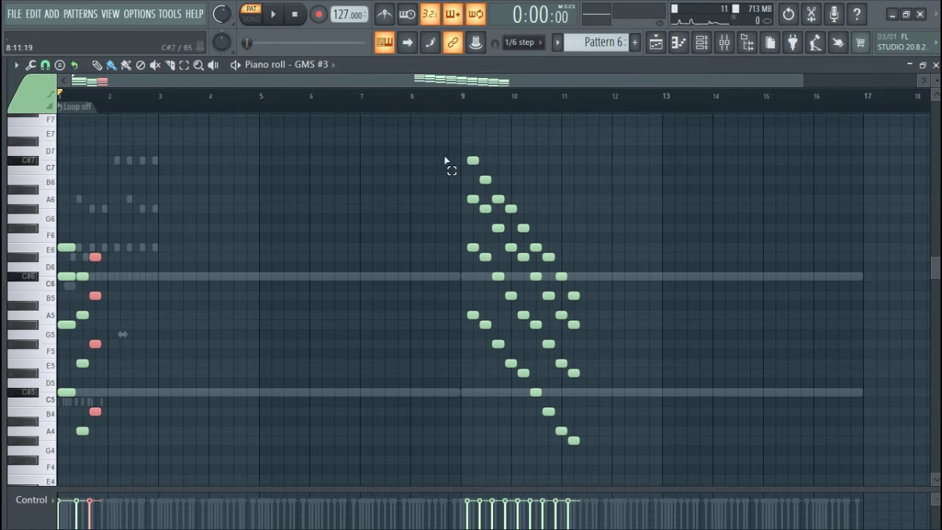
left_click_drag(445, 160, 505, 418)
left_click_drag(589, 458, 501, 185)
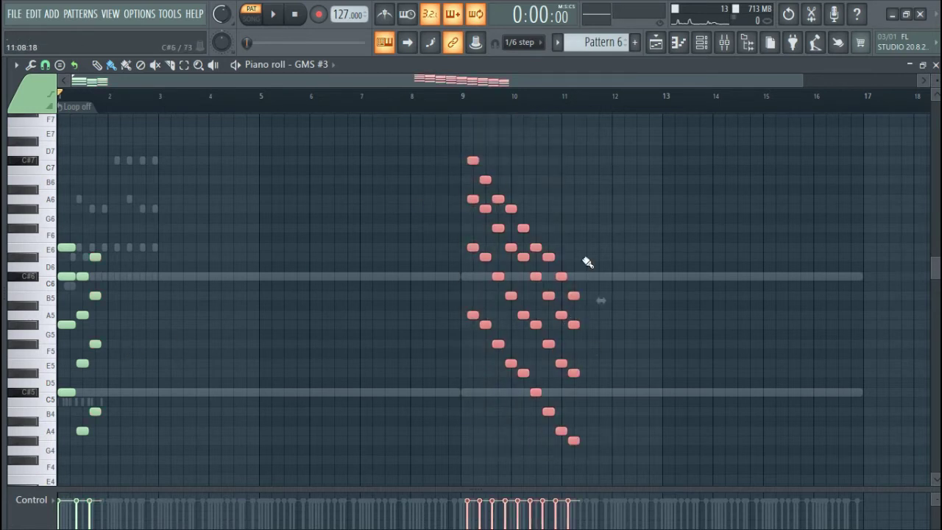
left_click(584, 445)
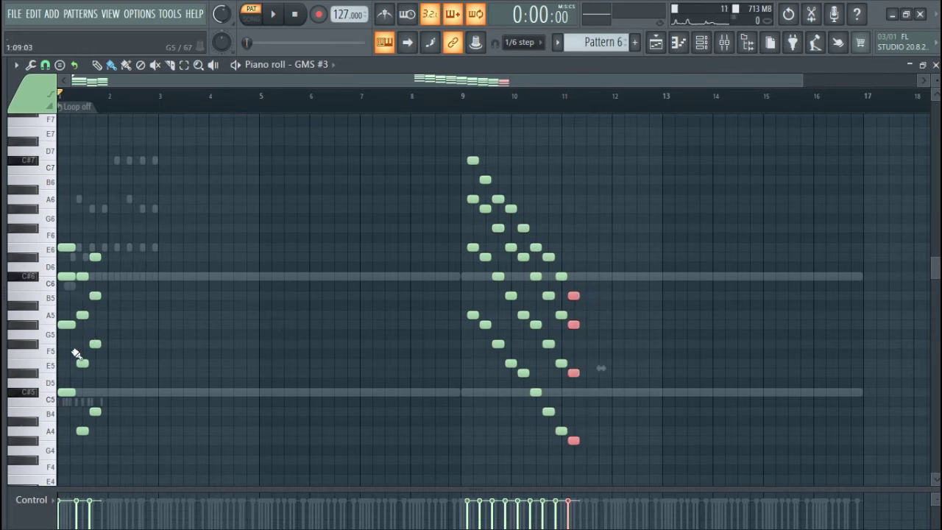
scroll(59, 397, "up", 4)
scroll(217, 316, "down", 2)
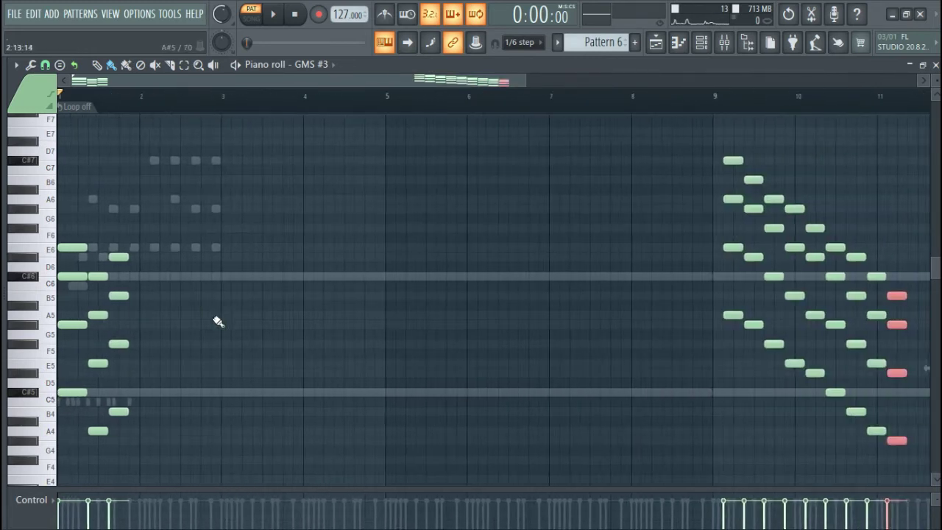
scroll(613, 409, "down", 1)
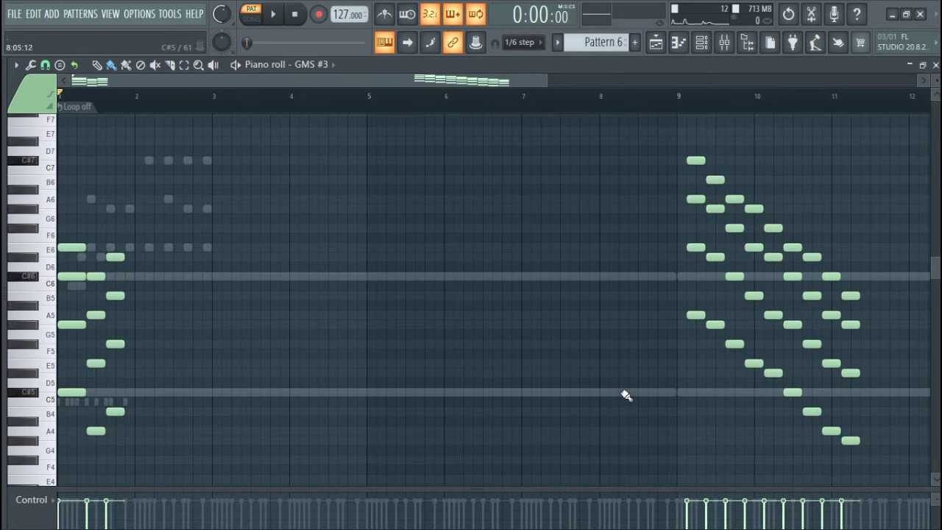
left_click_drag(622, 135, 865, 452)
scroll(98, 357, "up", 3)
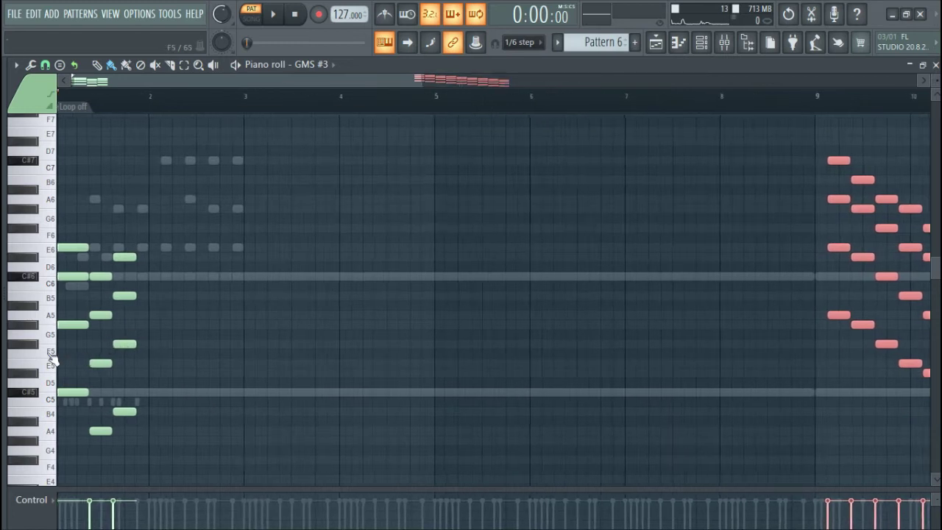
scroll(210, 87, "up", 3)
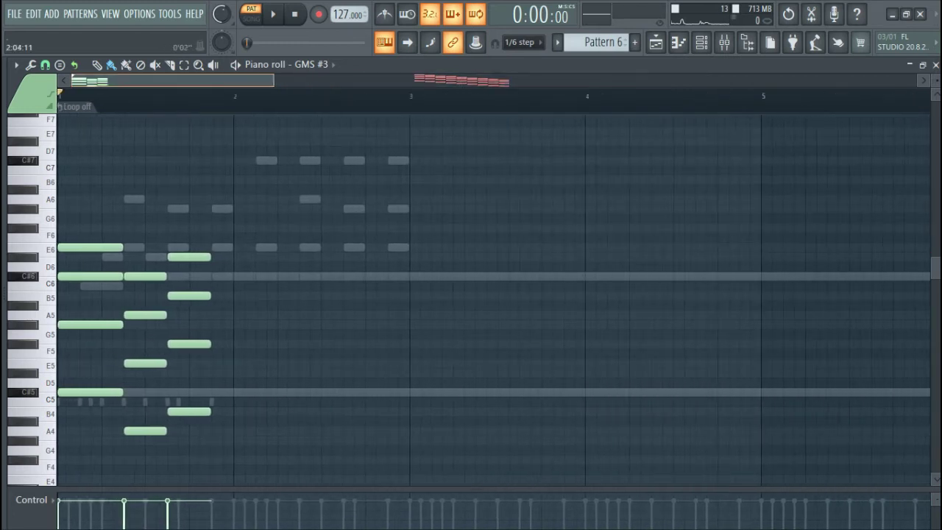
scroll(320, 211, "down", 3)
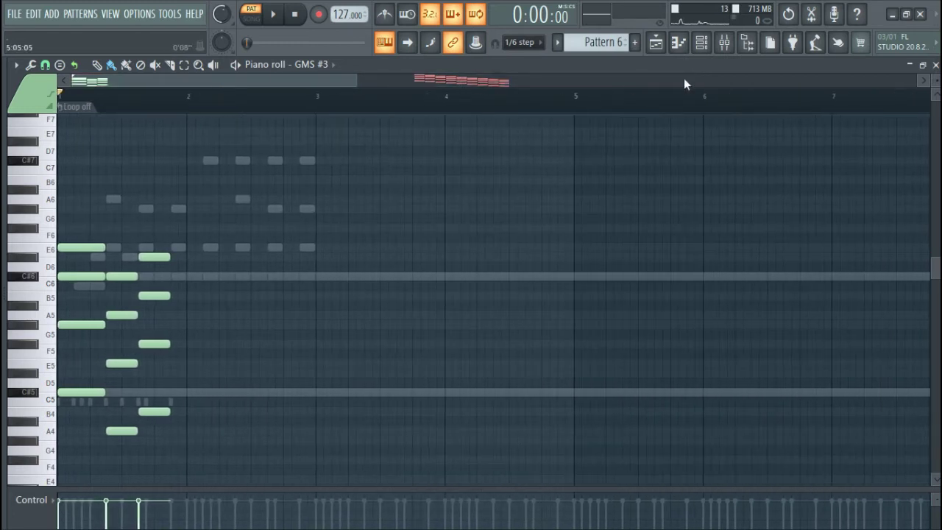
Add a fourth GMS #3 chord at 1:15 with C#5, G#5, C#6 and F6, and lower its top note to E6
left_click(711, 50)
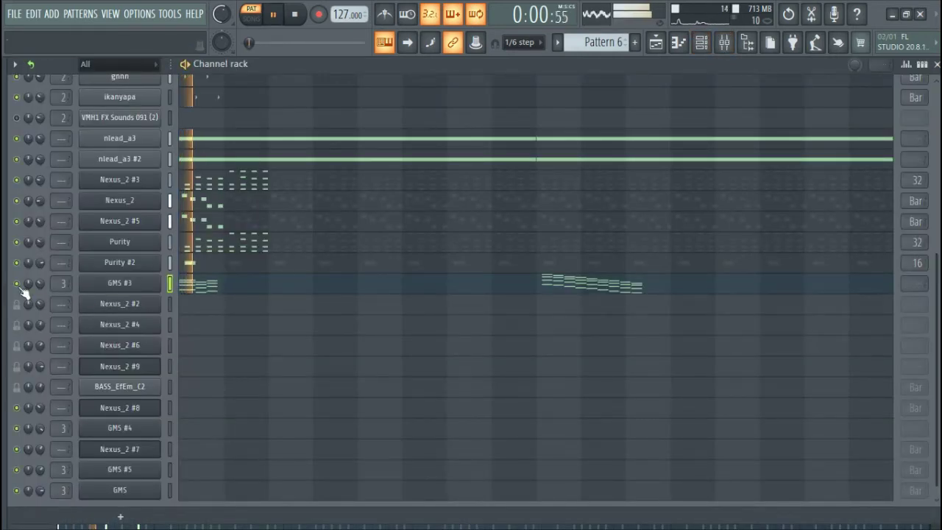
left_click(207, 292)
left_click_drag(161, 228, 198, 390)
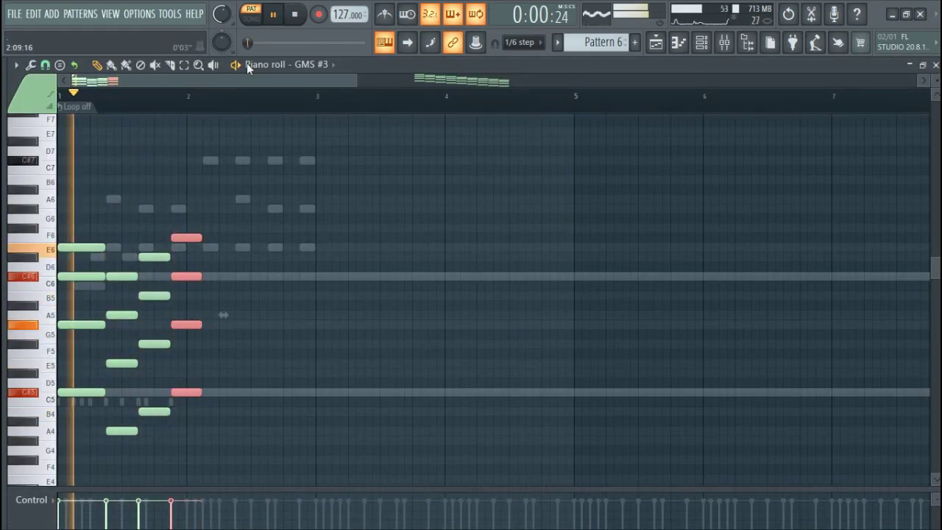
left_click(182, 247)
left_click_drag(183, 249, 179, 250)
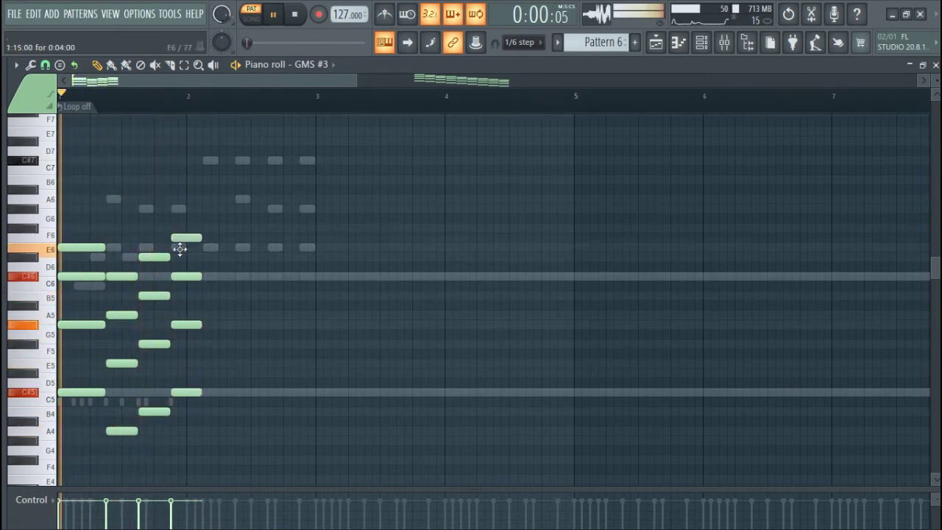
right_click(192, 238)
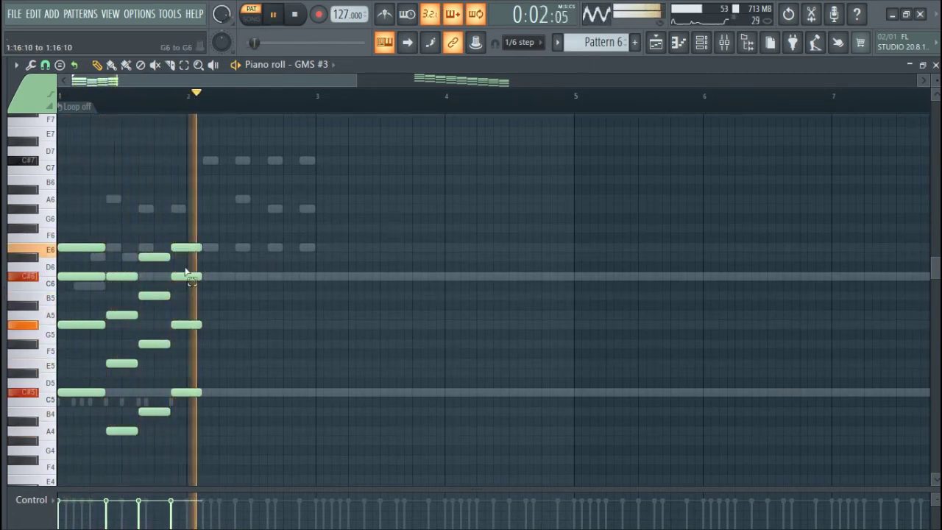
Extend the chord at 1:15 to eight steps and duplicate it directly after itself at 2:07
left_click_drag(182, 212, 229, 404)
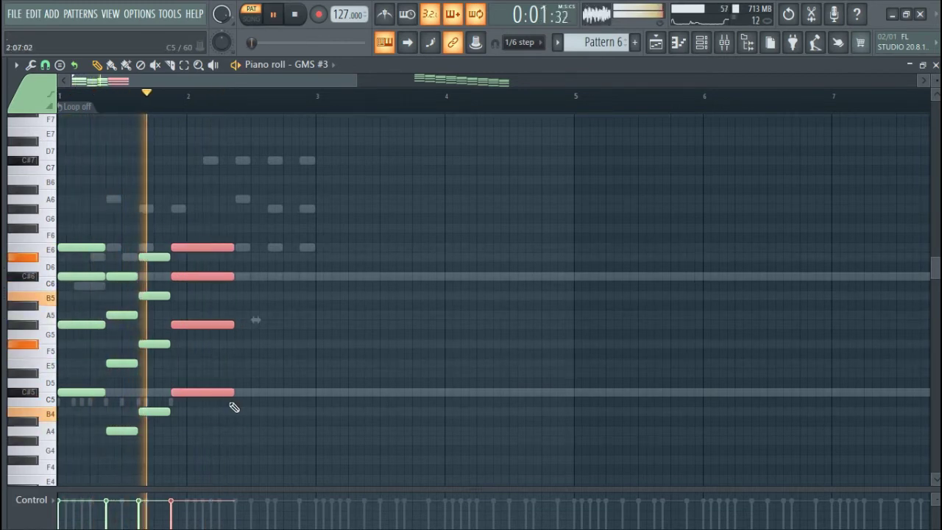
key("ctrl+b")
mouse_move(290, 395)
left_mouse_down()
mouse_move(277, 199)
mouse_move(287, 457)
mouse_move(276, 399)
left_mouse_up()
left_click(355, 261, "ctrl")
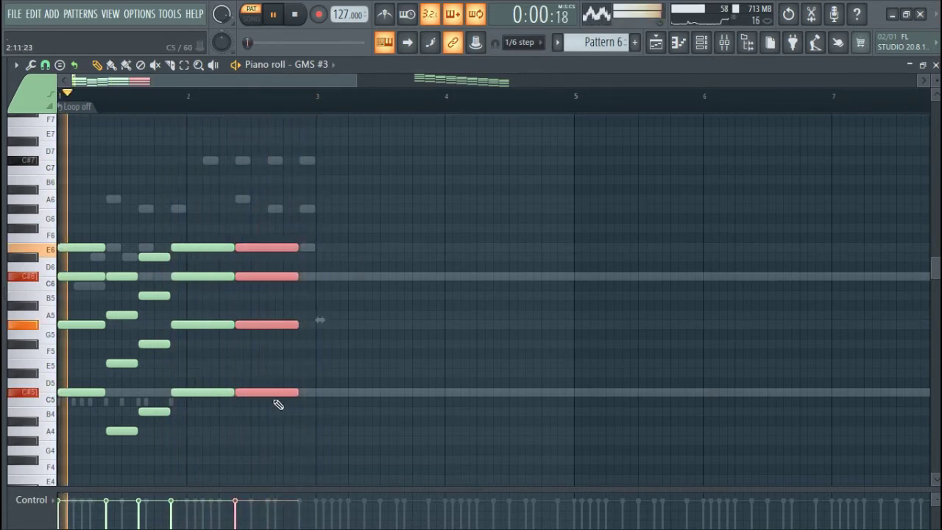
Duplicate the eight-step C#5, G#5, C#6 and E6 chord directly after itself at 2:15
key("ctrl+b")
key("shift+Down")
key("shift+Up")
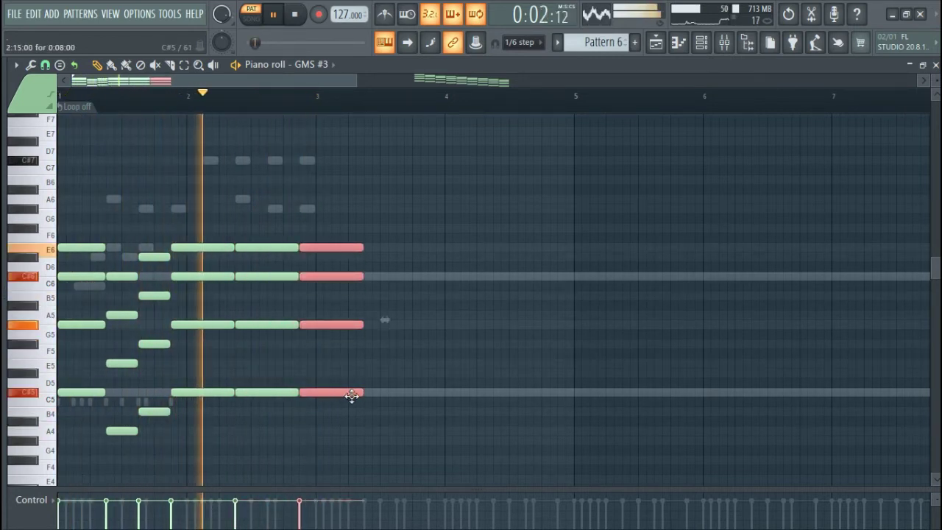
Shorten the 2:15 chord to two steps and follow it with a two-step copy at 3:01 and a 13-step G#4, D#5, G#5 and B5 chord
left_click_drag(359, 395, 434, 452)
key("space")
key("space")
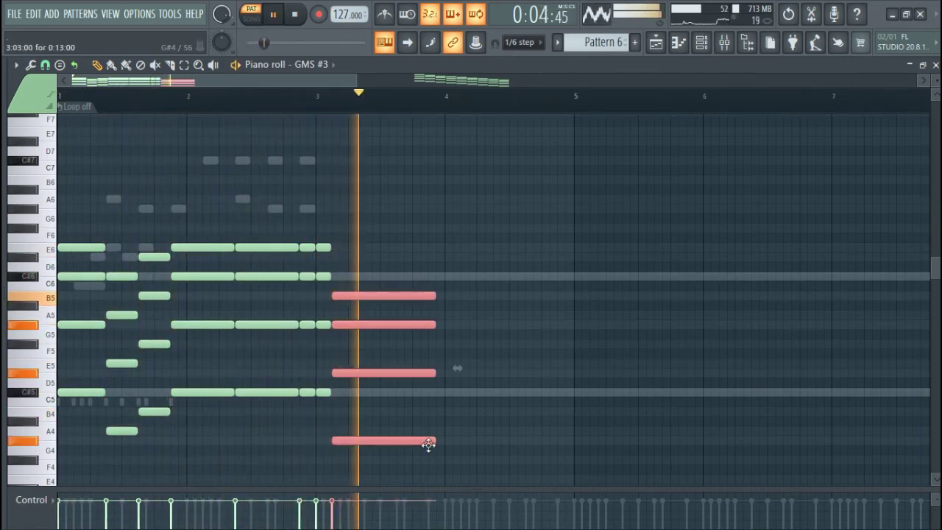
Delete all four notes of the 13-step chord at 3:03
right_click(412, 441)
right_click(379, 373)
right_click(378, 325)
right_click(374, 296)
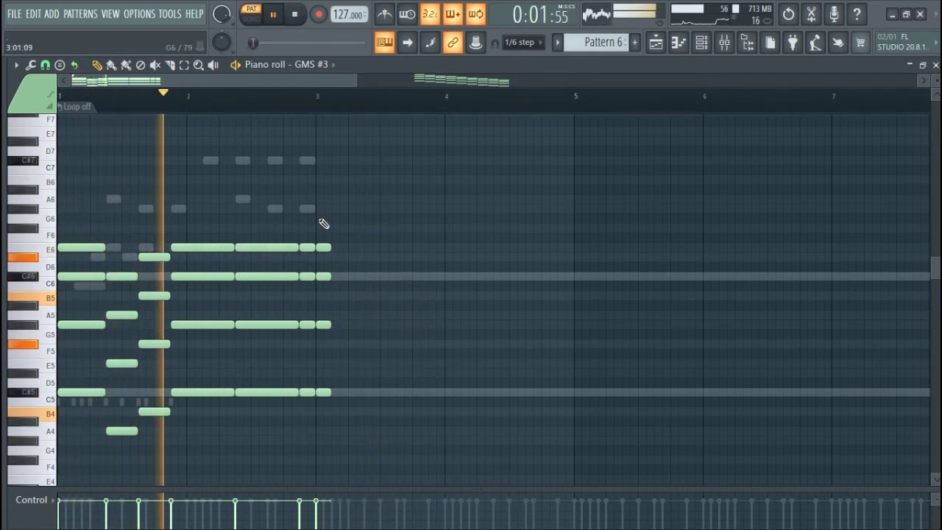
Try an A4, E5, G#5 and B5 voicing for the chord at 3:01, and delete it
left_click_drag(320, 214, 322, 429)
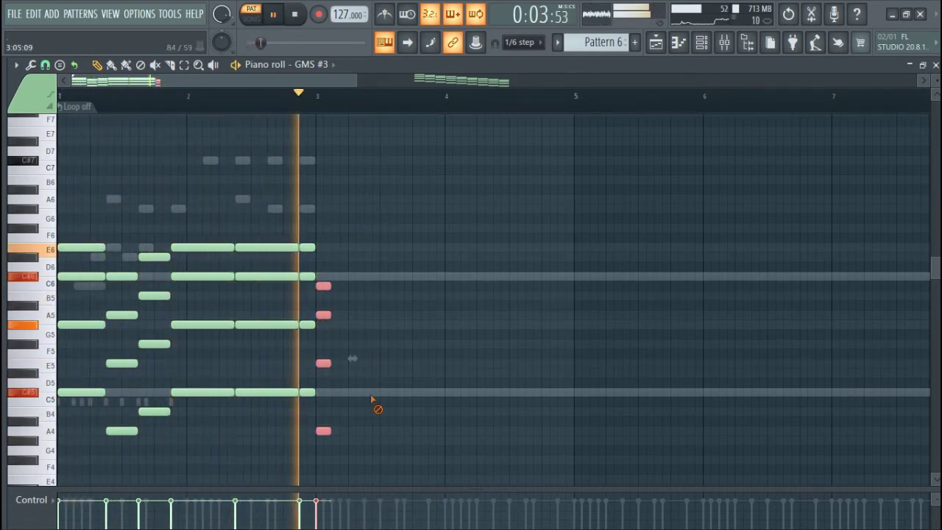
left_click(374, 402, "ctrl")
left_click_drag(323, 286, 323, 324)
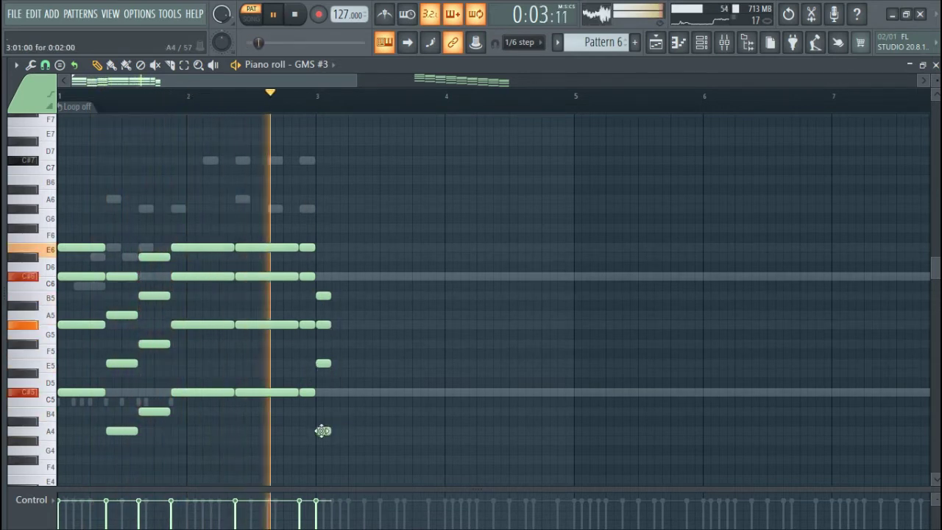
key("space")
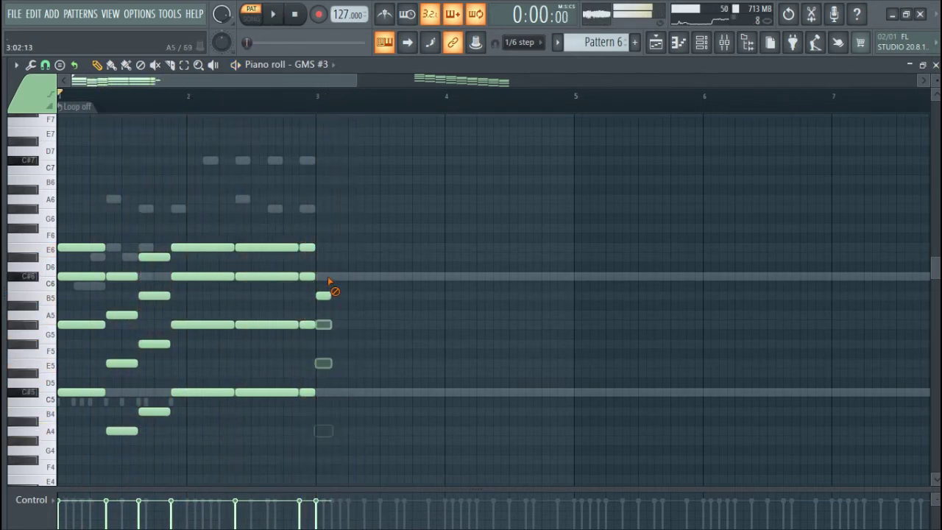
Reopen the GMS #3 piano roll from the channel rack and switch to the Paint tool
scroll(149, 292, "down", 2)
left_click_drag(107, 259, 110, 506)
left_click(702, 43)
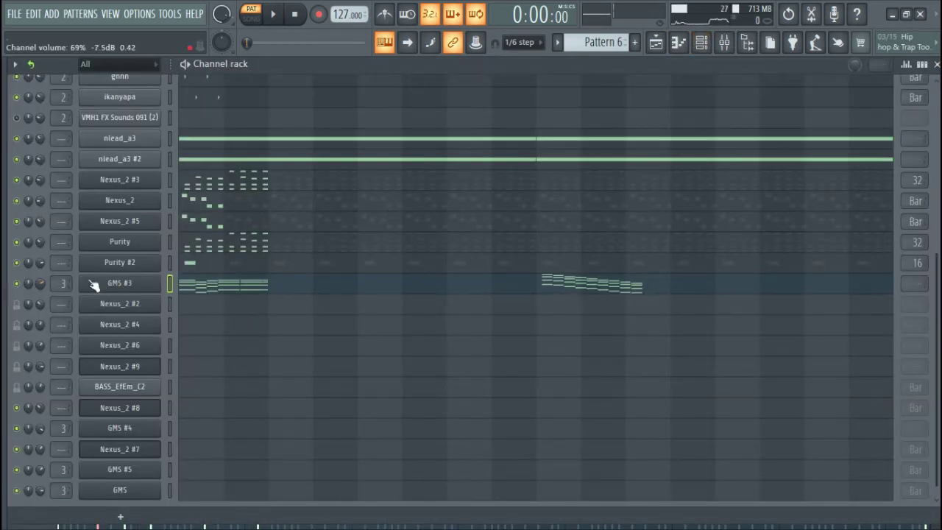
left_click(228, 289)
scroll(321, 115, "down", 2)
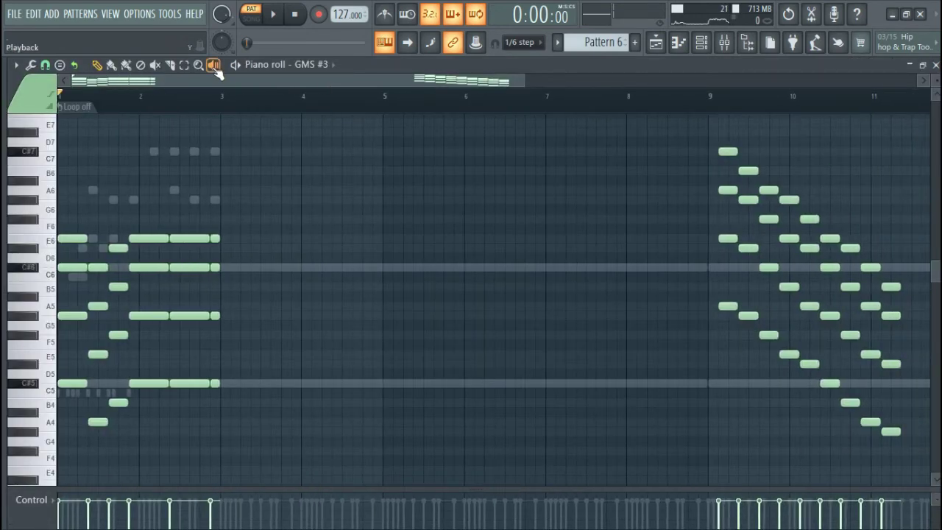
left_click(73, 236)
left_click(96, 270)
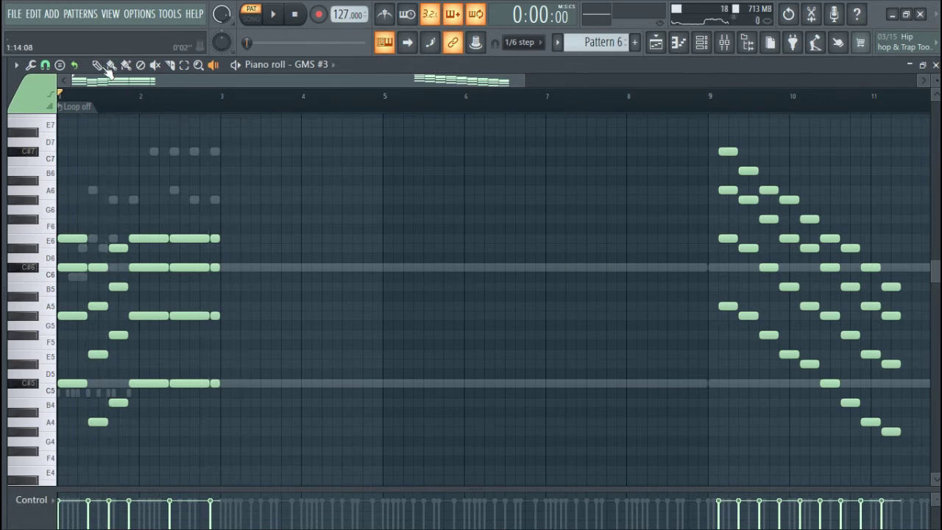
key("space")
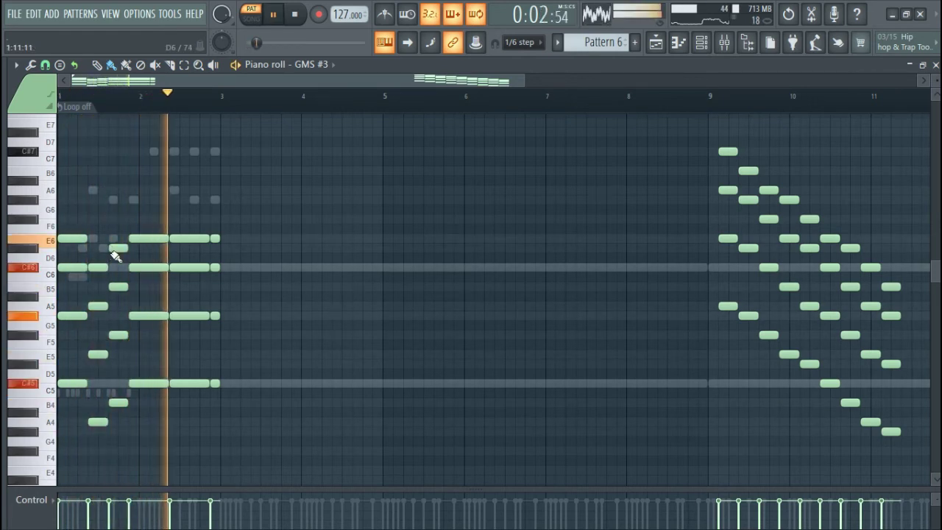
key("space")
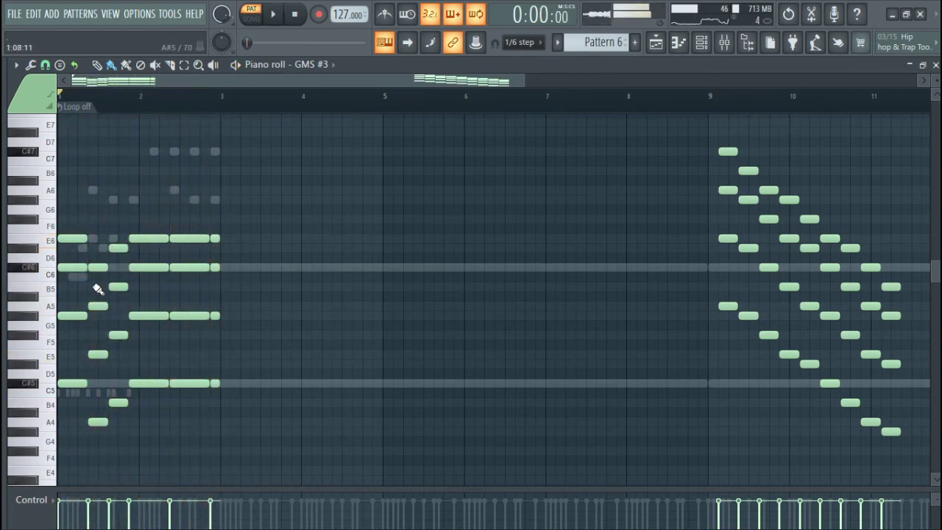
Copy the A4, E5, A5 and C#6 chord from 1:07 to 3:01 as six steps and duplicate it at 3:07
left_click_drag(88, 255, 227, 265)
key("space")
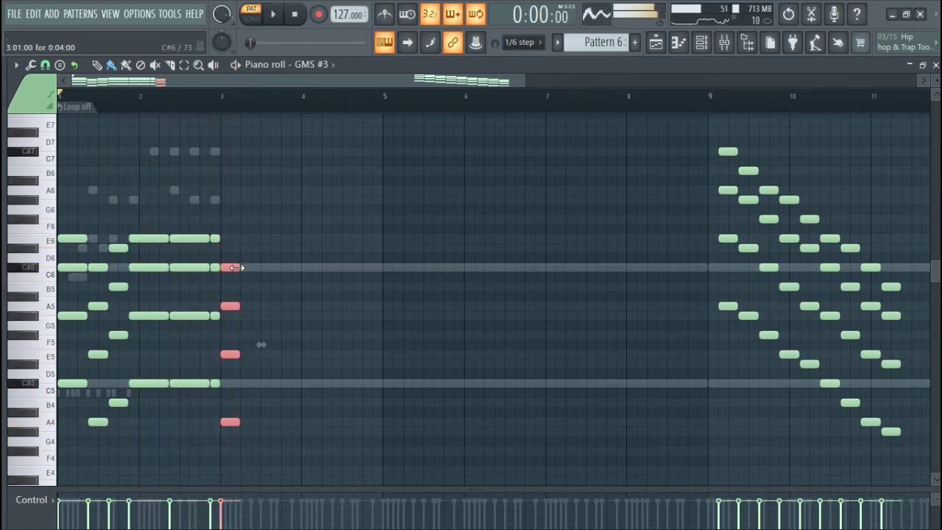
left_click_drag(236, 267, 269, 278)
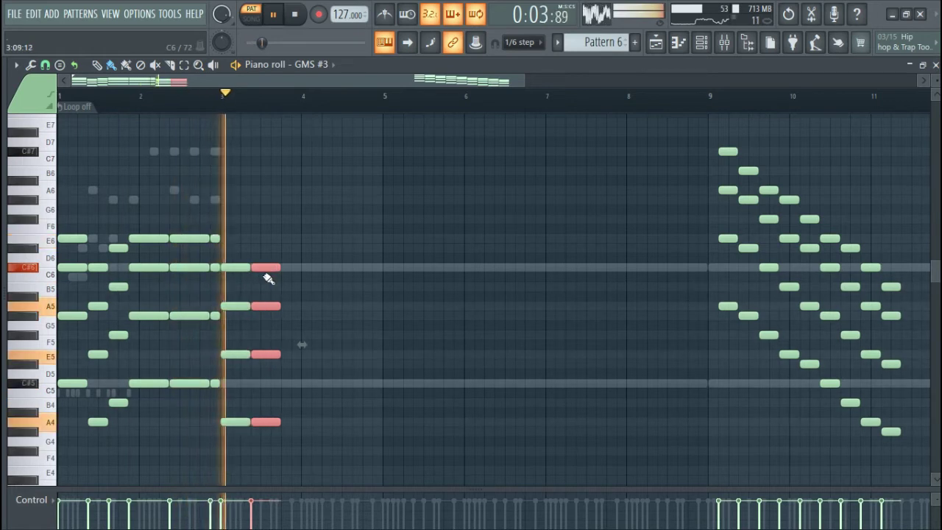
key("space")
key("space")
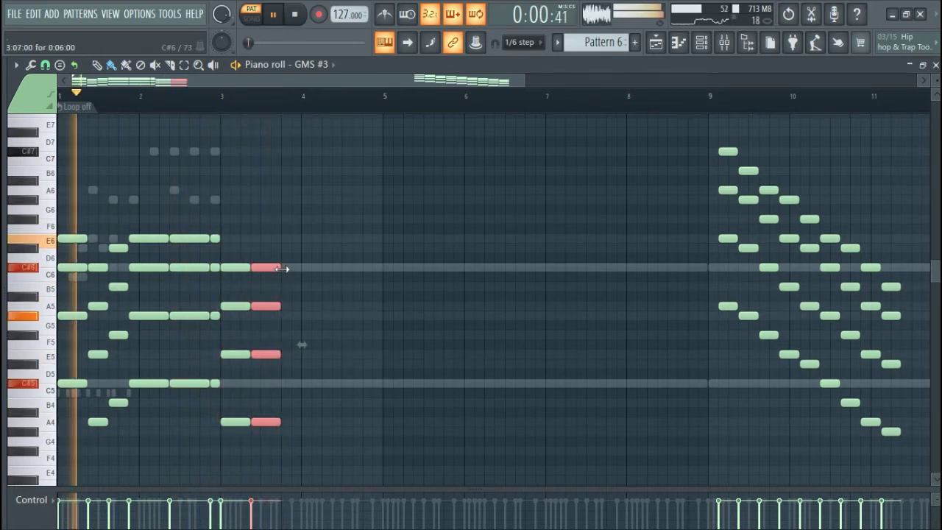
Shorten the A4 chord at 3:07 to four steps and add a two-step copy at 3:11
left_click_drag(280, 270, 263, 271)
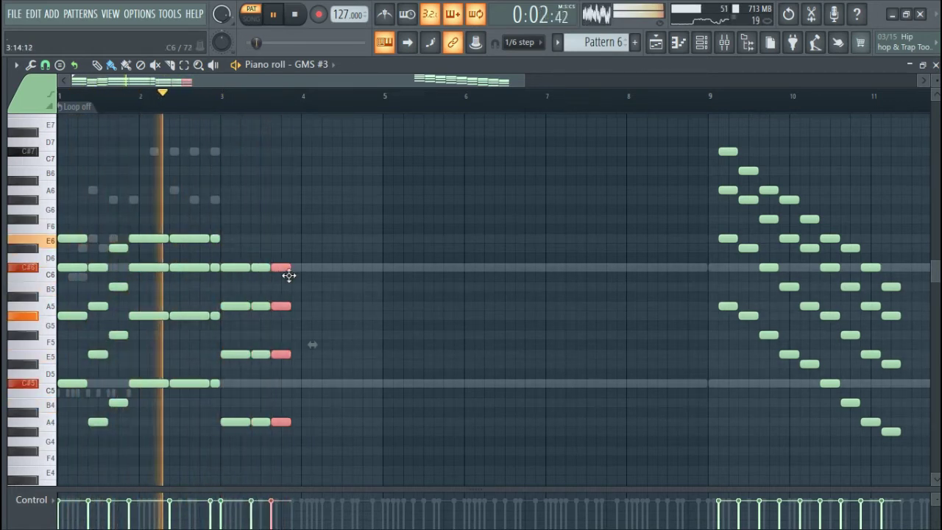
scroll(289, 270, "up", 4, "ctrl")
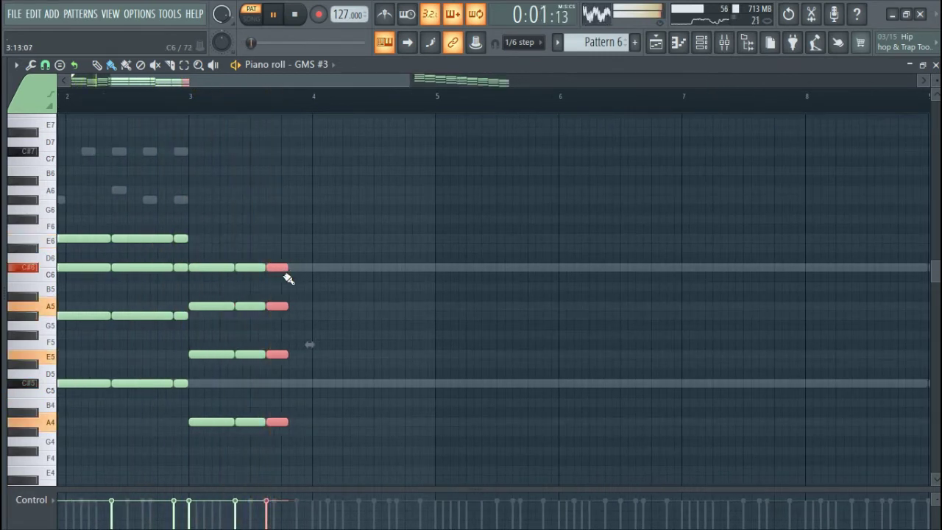
mouse_move(288, 271)
left_mouse_down()
mouse_move(271, 268)
mouse_move(288, 251)
left_mouse_up()
key("space")
scroll(202, 380, "down", 3)
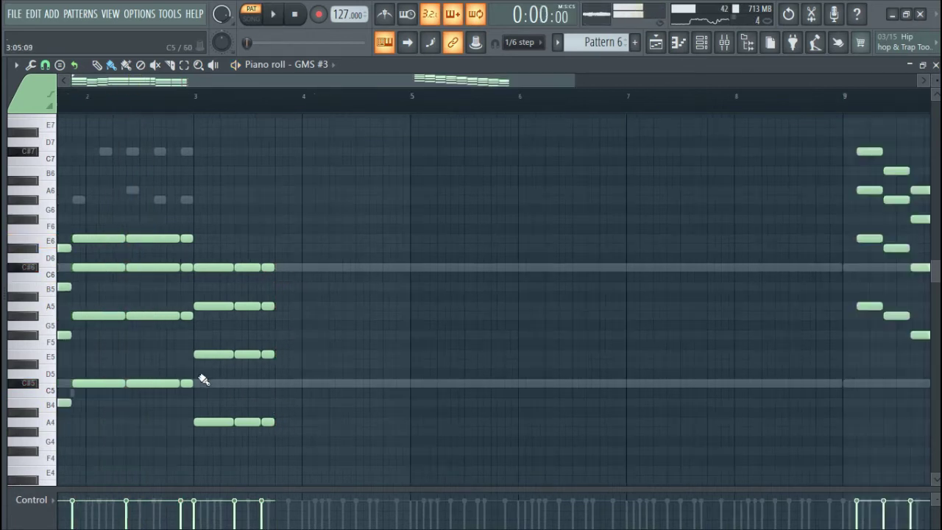
Copy the B4, F#5, B5 and D#6 chord from 1:11 to 3:13 and shorten the copy to two steps
left_click_drag(107, 247, 249, 243, "shift")
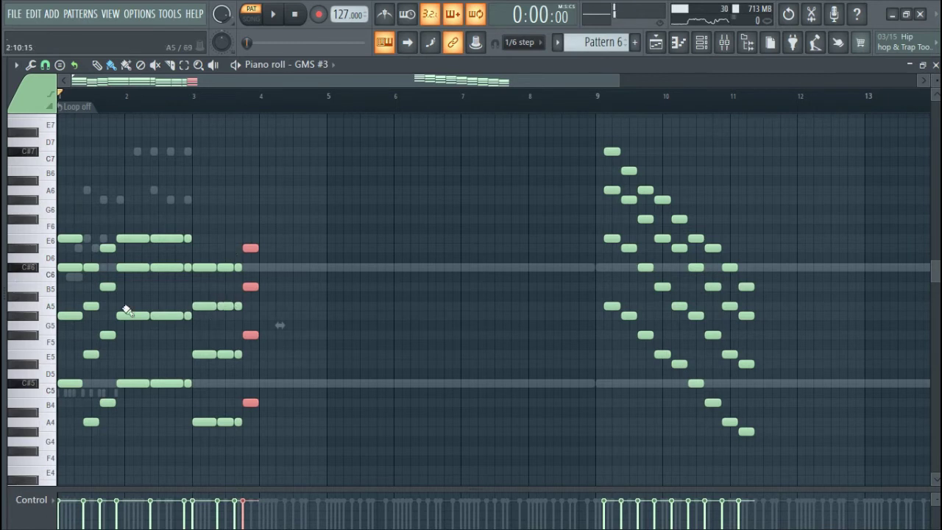
scroll(180, 363, "up", 2)
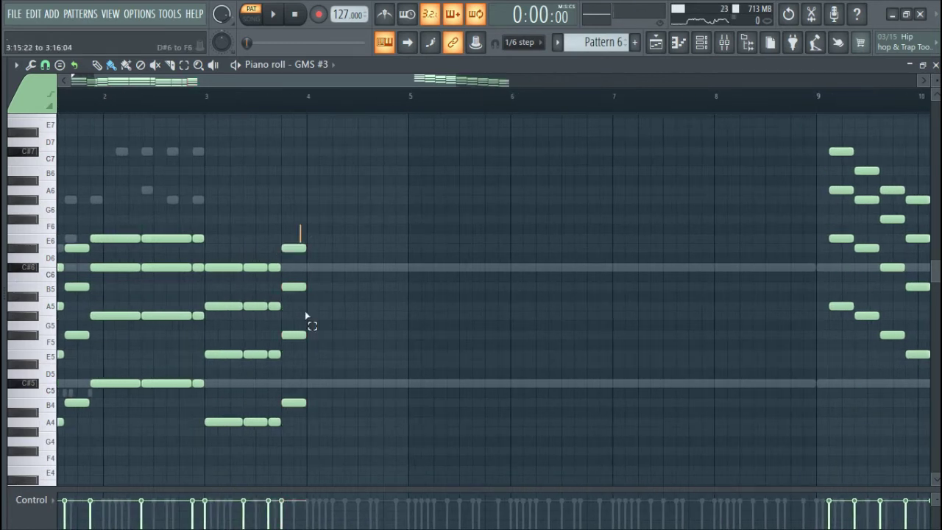
left_click_drag(315, 406, 277, 245)
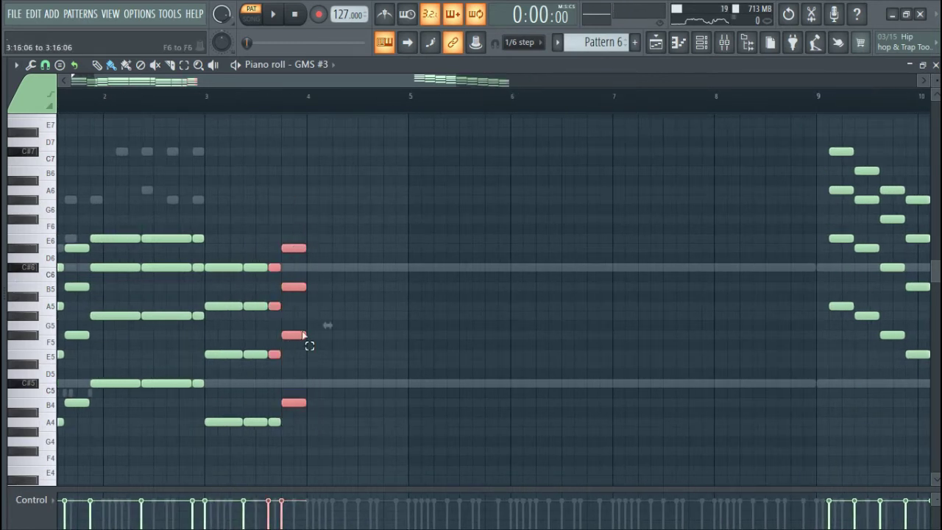
scroll(293, 409, "up", 1)
Add a two-step C#5, G#5, C#6 and E6 chord at 3:15 and play the pattern back
left_click_drag(290, 401, 307, 383, "shift")
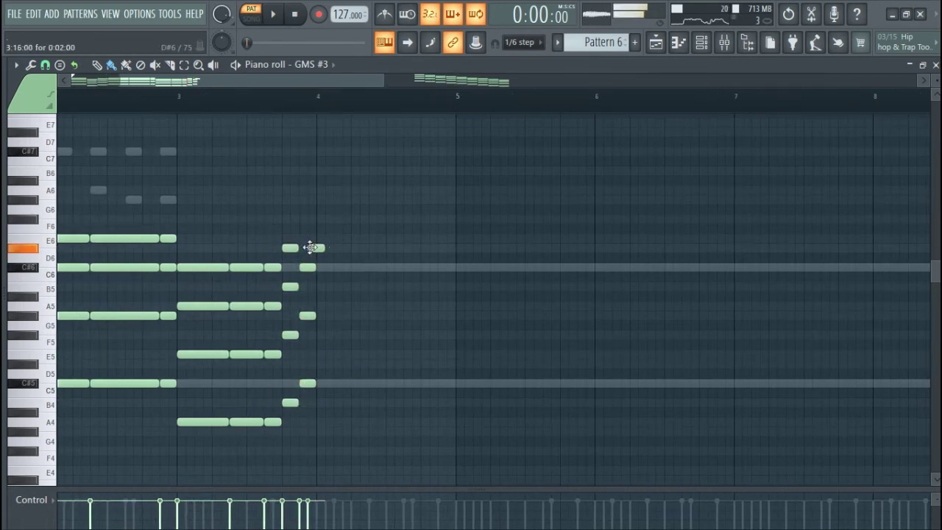
key("space")
scroll(307, 240, "down", 2)
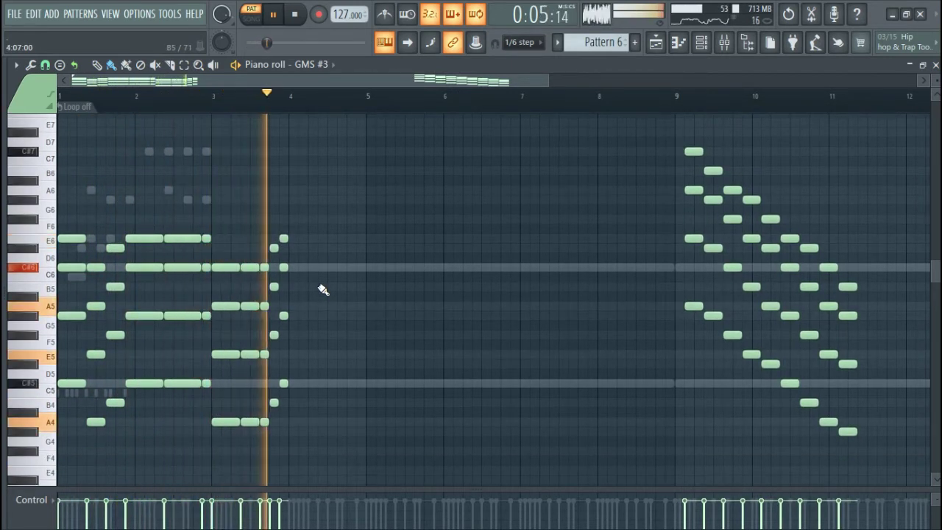
key("space")
key("space")
Move the B4 and C#5 chords from the end of bar 3 to 4:01, and extend the A4 chord at 3:11 to four steps
left_click_drag(285, 226, 290, 399)
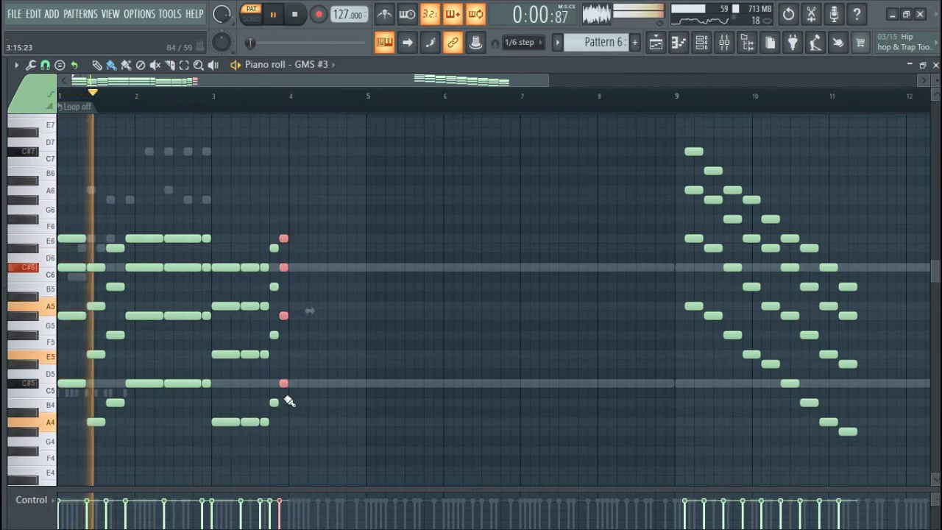
scroll(285, 387, "up", 2)
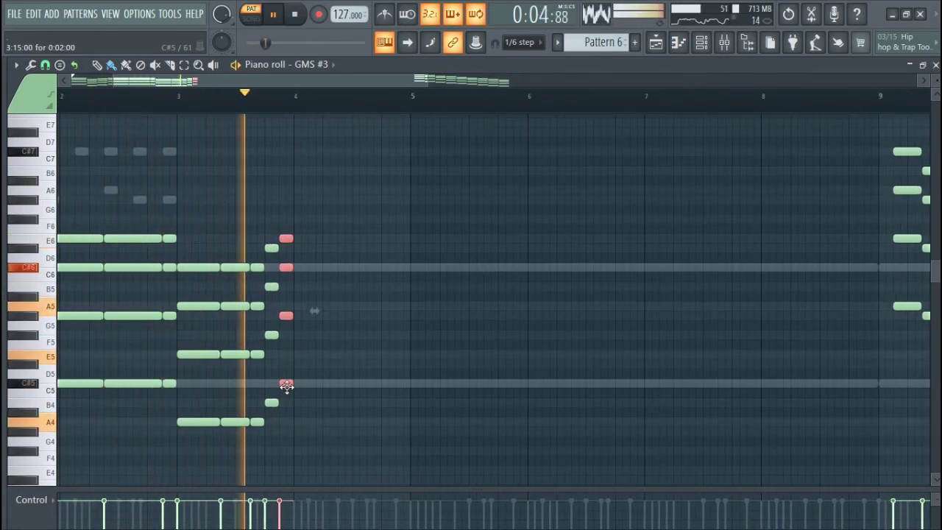
key("space")
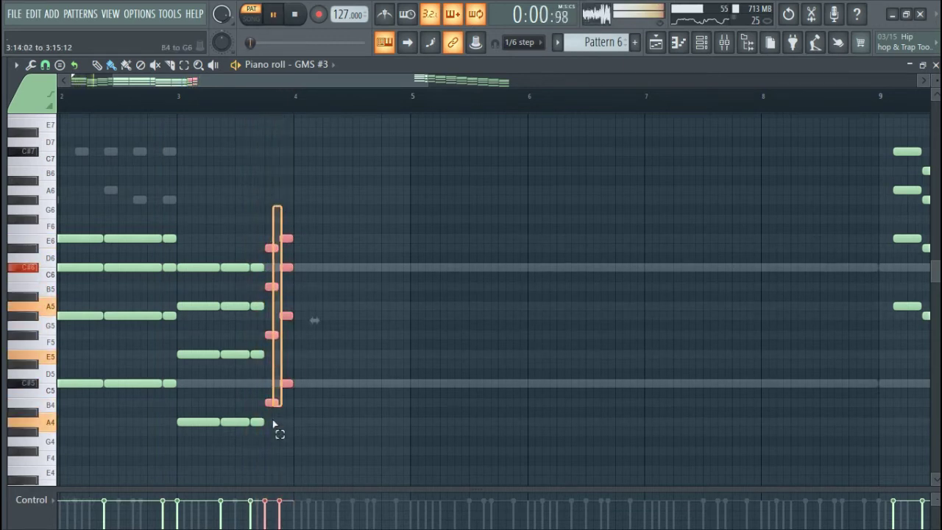
left_click_drag(267, 431, 267, 251)
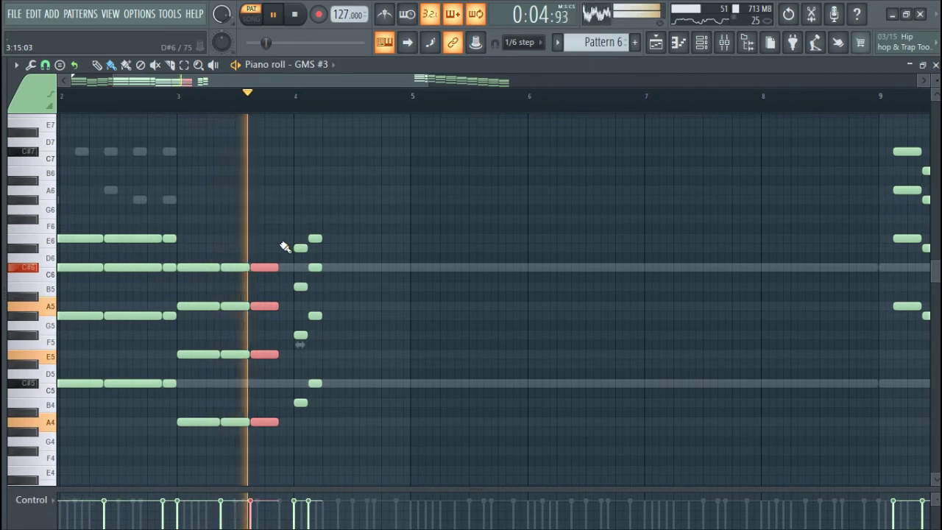
Fill 3:15 with a two-step A4 chord, and arrange two-step C#5 and B4 chords at 4:01 and 4:03
left_click_drag(322, 210, 298, 226)
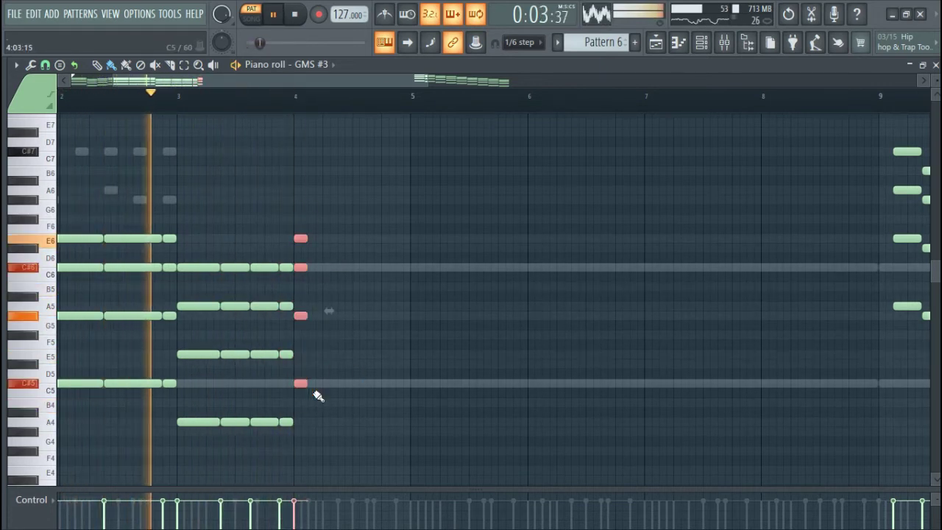
left_click_drag(304, 387, 373, 400)
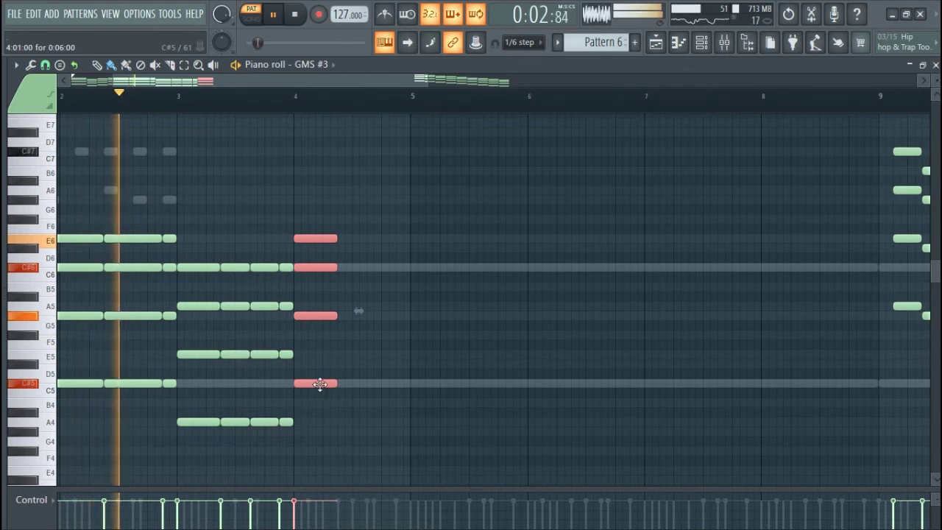
left_click_drag(334, 390, 320, 405)
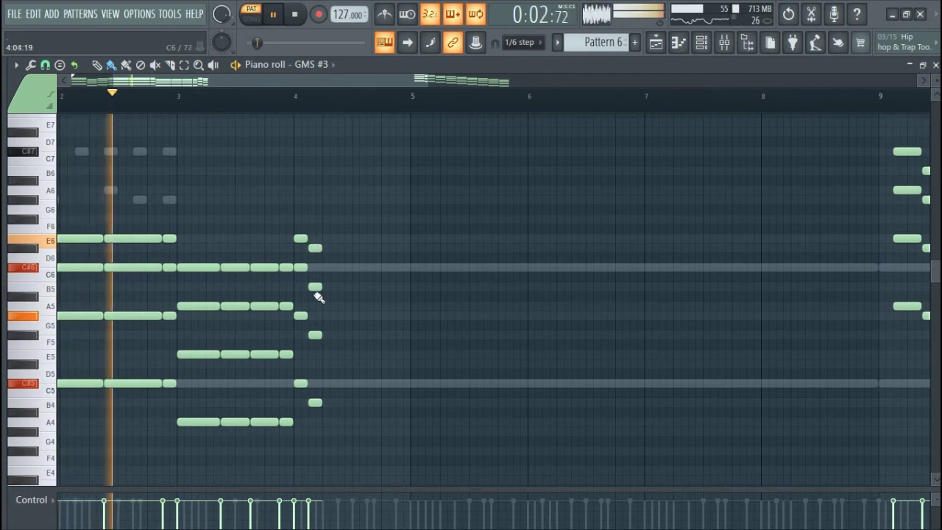
Try extending the B4, F#5, B5 and D#6 chord at 4:03 to eight steps and replay the pattern
left_click_drag(313, 225, 362, 416)
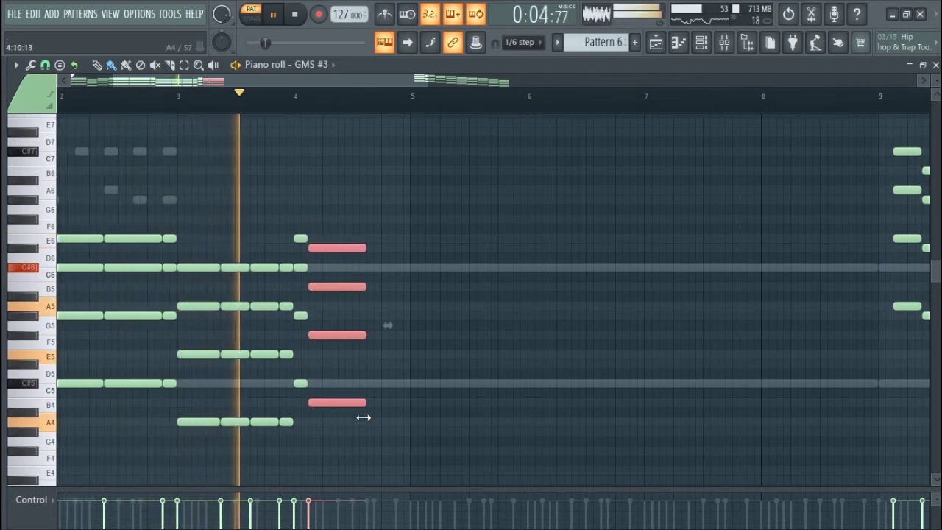
left_click(429, 449)
key("space")
key("space")
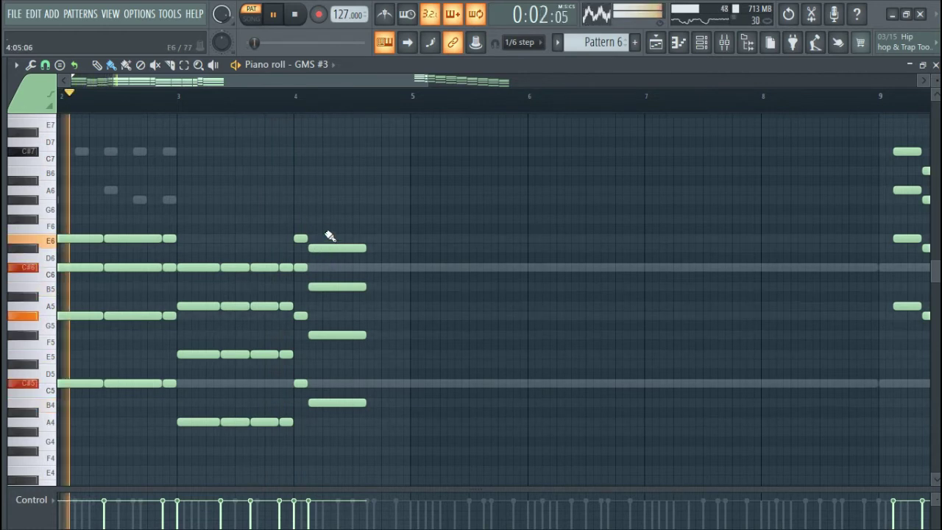
Extend the C#5 chord at 4:01 to six steps and shift the eight-step B4 chord to start directly after it at 4:07
left_click_drag(330, 235, 351, 413)
left_click_drag(311, 396, 303, 237)
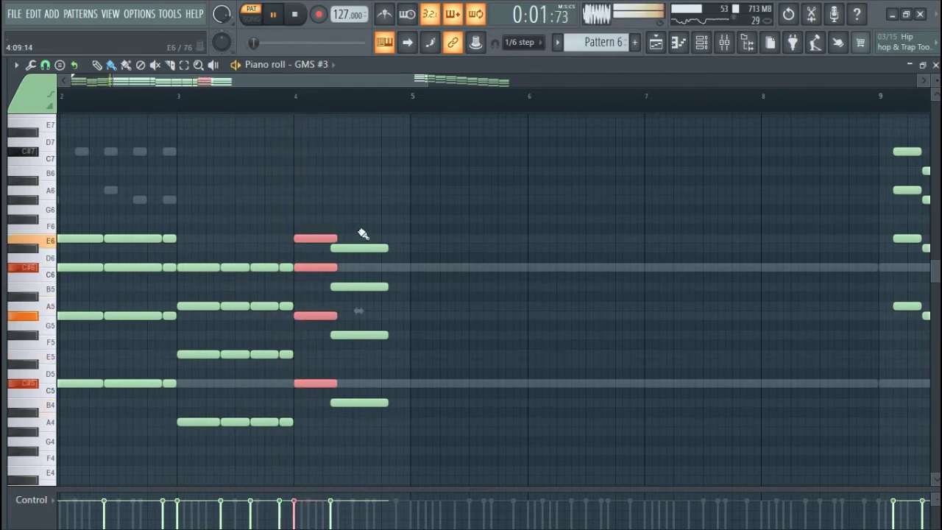
left_click_drag(358, 231, 362, 409, "ctrl")
left_click(377, 375, "ctrl")
scroll(368, 376, "down", 2)
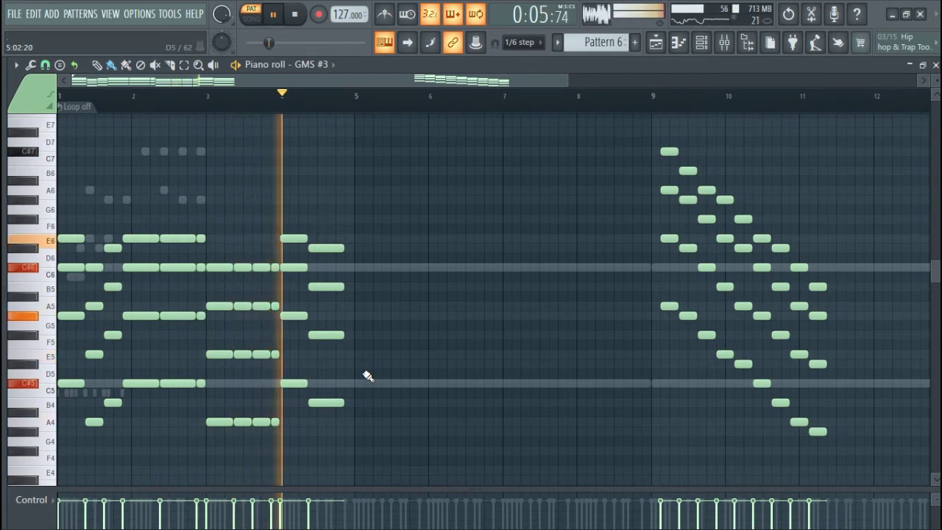
Replace the B4 chord at 4:07 with a two-step A4, E5, A5 and C#6 chord
key("space")
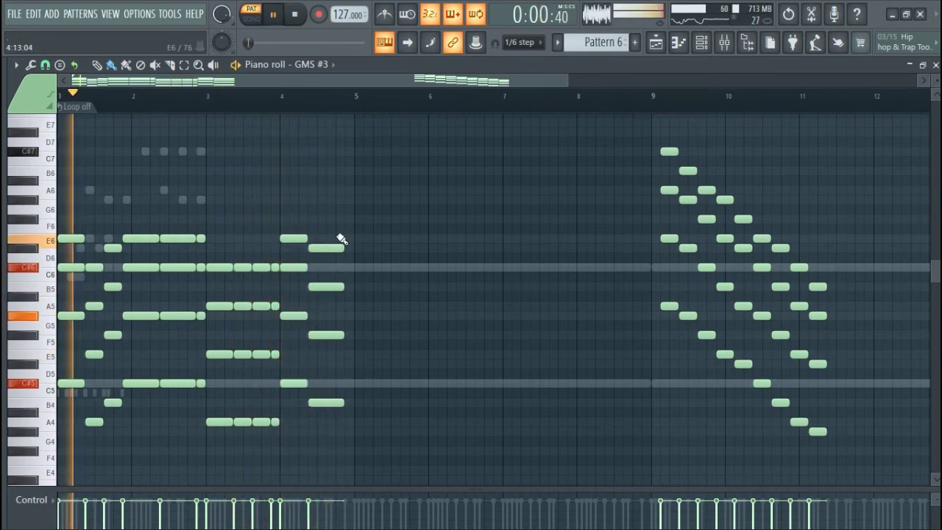
left_click_drag(341, 239, 312, 424, "ctrl")
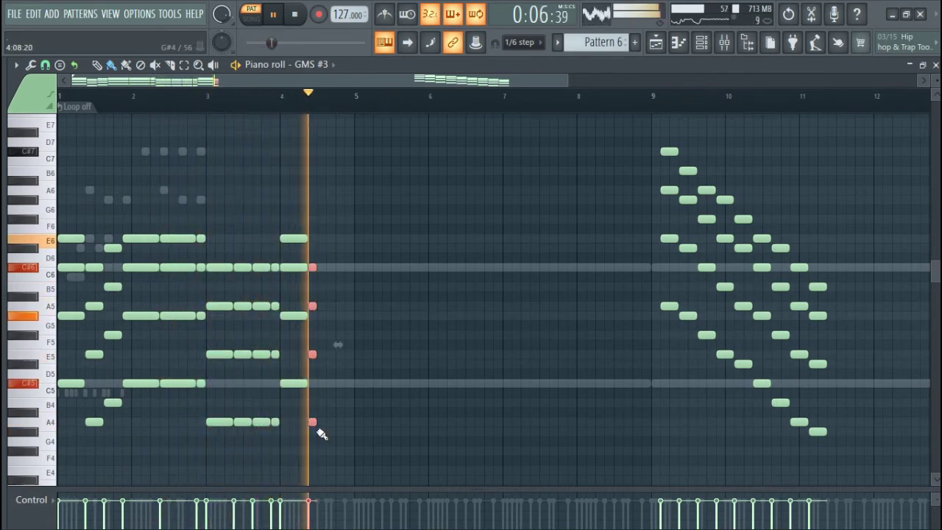
Try a two-step D5, A5, D#6 and F#6 chord at 4:07 and replay the pattern
key("space")
left_click_drag(312, 421, 312, 373)
left_click(328, 282)
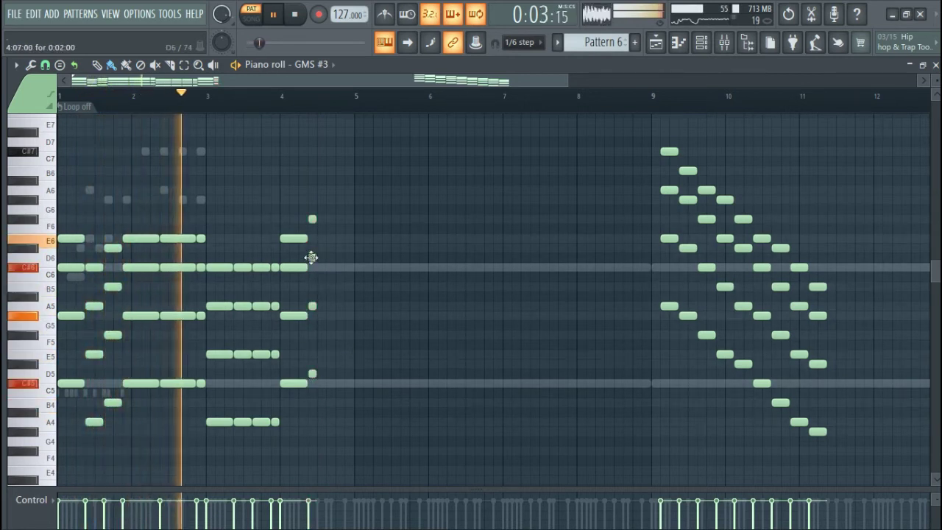
left_click_drag(312, 257, 311, 241)
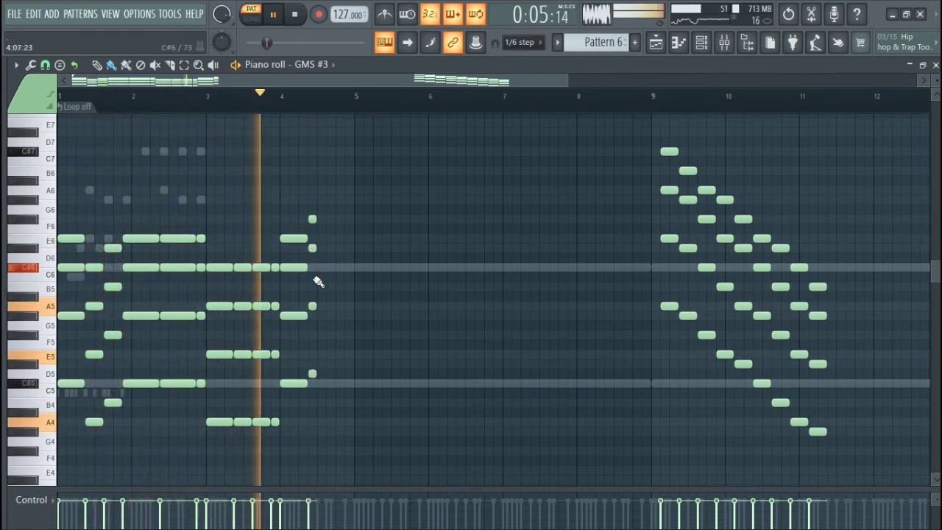
key("space")
key("space")
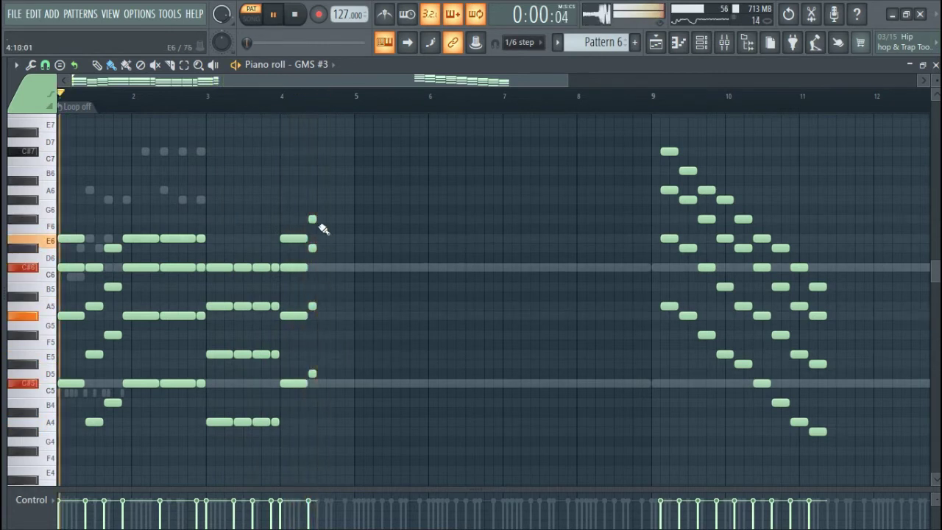
Replace the chord at 4:07 with a four-step copy of the D#5 reference chord, reshaped to E5, B5, E6 and G#6
right_click(312, 219)
right_click(312, 248)
right_click(312, 306)
right_click(312, 374)
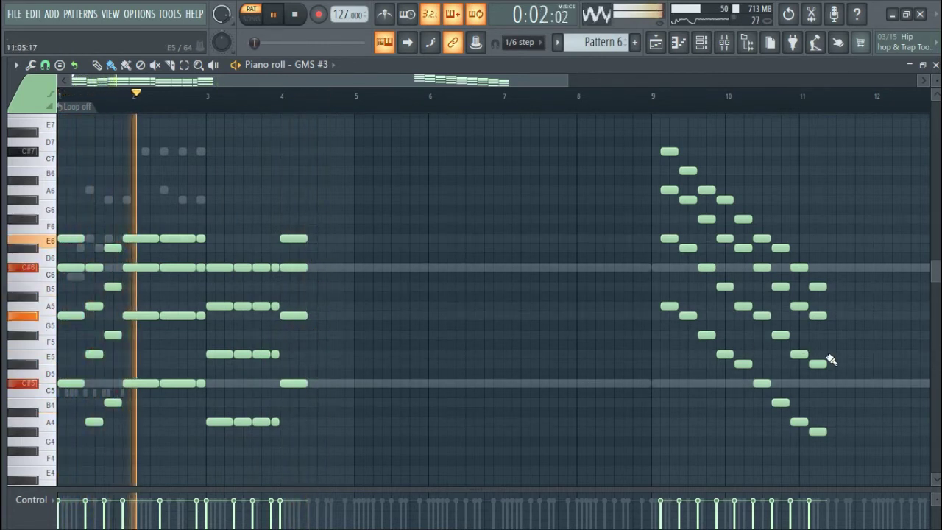
left_click_drag(743, 377, 317, 221)
key("space")
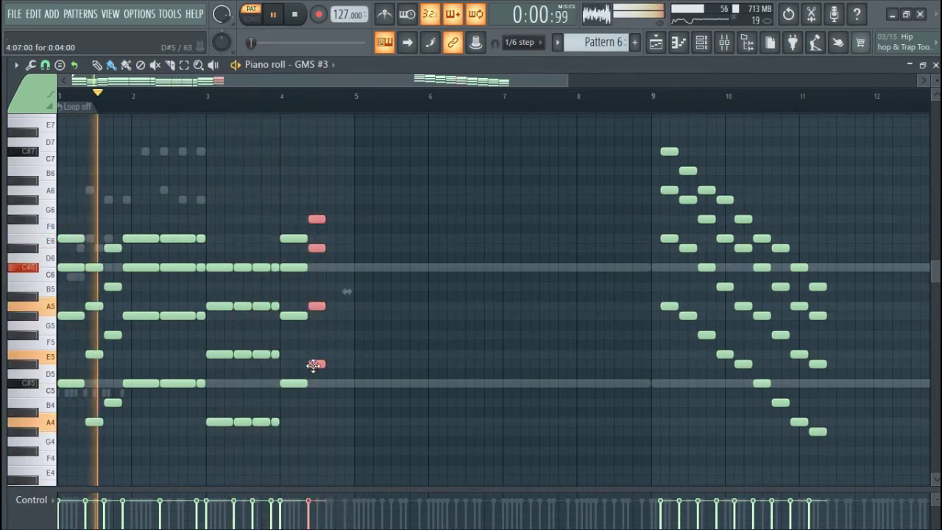
left_click_drag(312, 360, 310, 353)
left_click(312, 199, "ctrl")
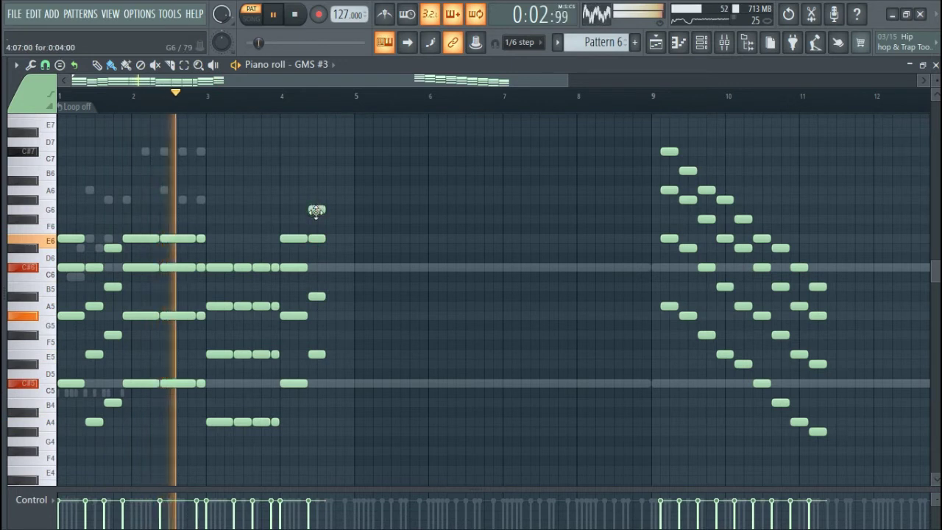
left_click_drag(317, 211, 317, 199)
left_click_drag(317, 296, 317, 286)
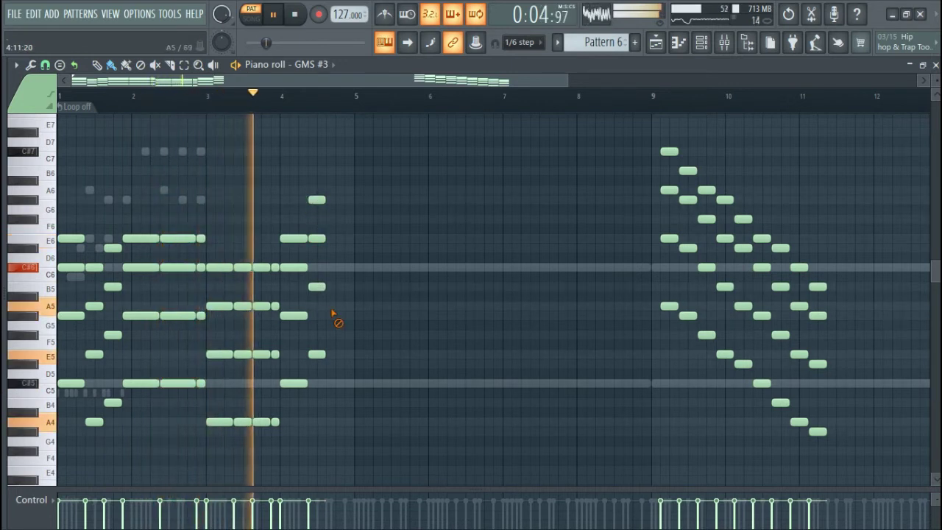
Lower the four-step chord at 4:07 to C#5, G#5, C#6 and E6, and add a six-step copy at 4:11
scroll(331, 309, "up", 1)
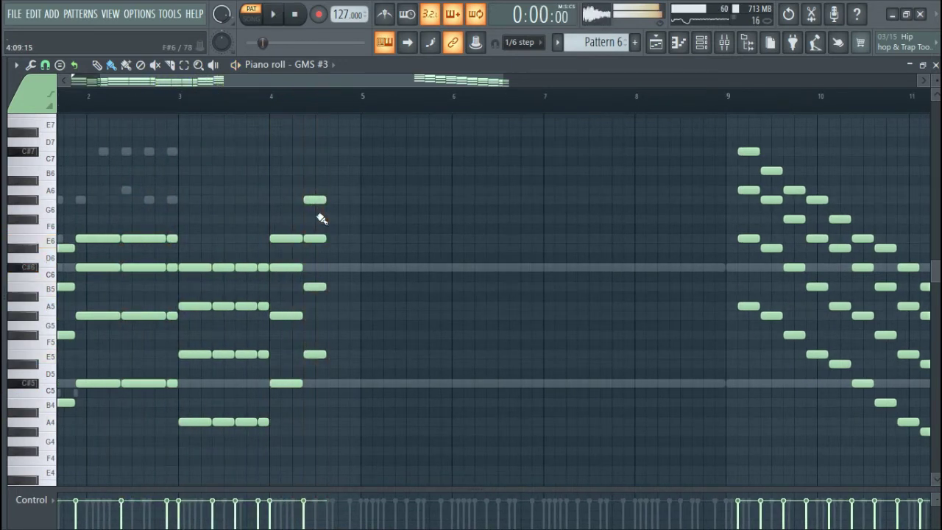
left_click(313, 354, "ctrl")
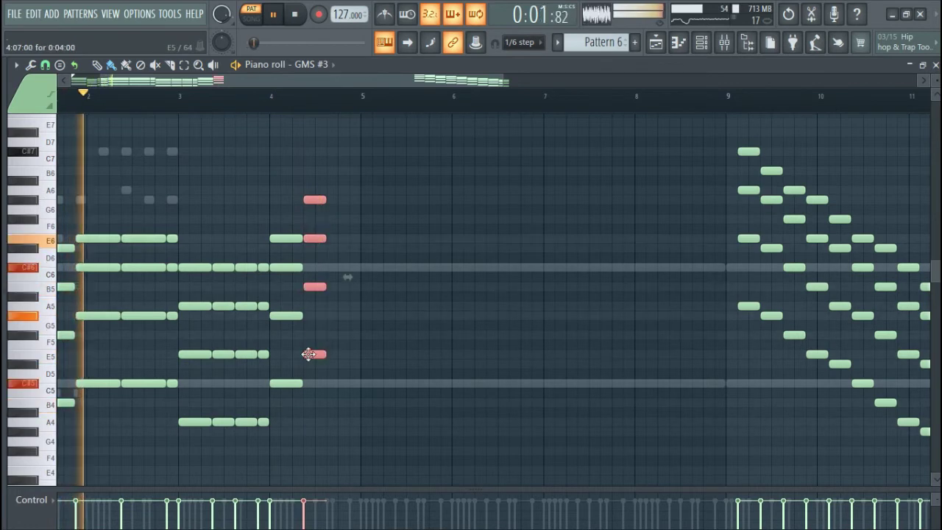
left_click_drag(312, 354, 313, 382)
left_click(385, 331, "ctrl")
left_click_drag(309, 229, 327, 384)
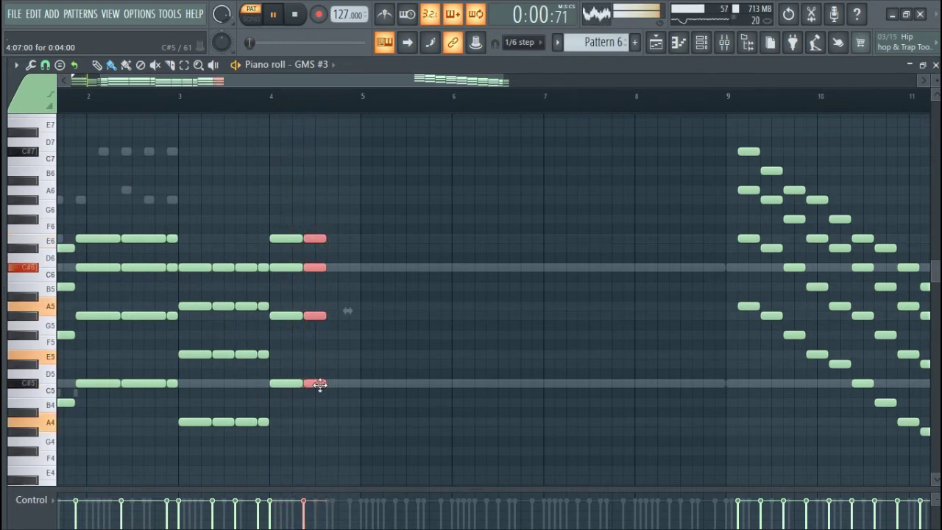
left_click_drag(322, 383, 361, 385)
left_click(370, 414)
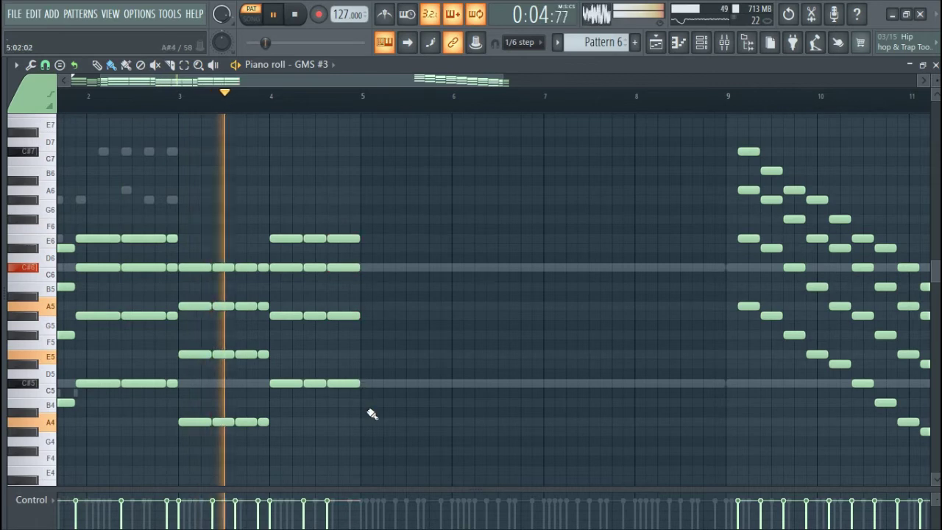
Duplicate the four-bar chord progression from bars 1 to 4 into bars 5 to 8
scroll(379, 411, "down", 1)
left_click_drag(353, 444, 63, 254)
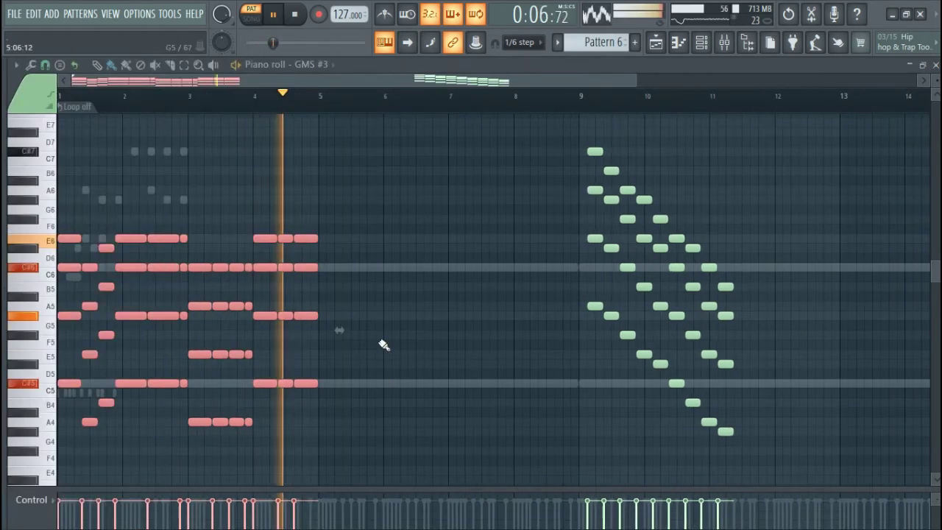
key("ctrl+b")
left_click(420, 415)
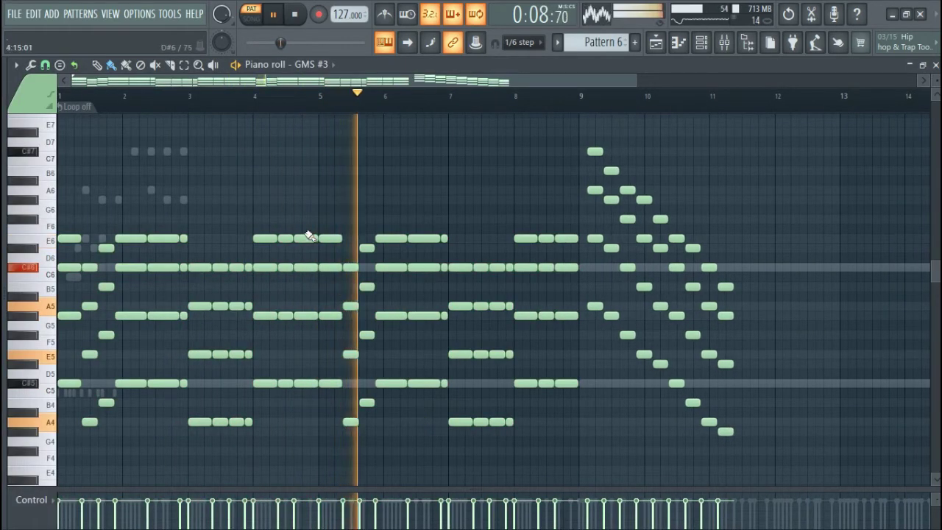
Shorten the C#5 chord at 4:11 to four steps and add a two-step copy at 4:15
left_click_drag(305, 229, 317, 405)
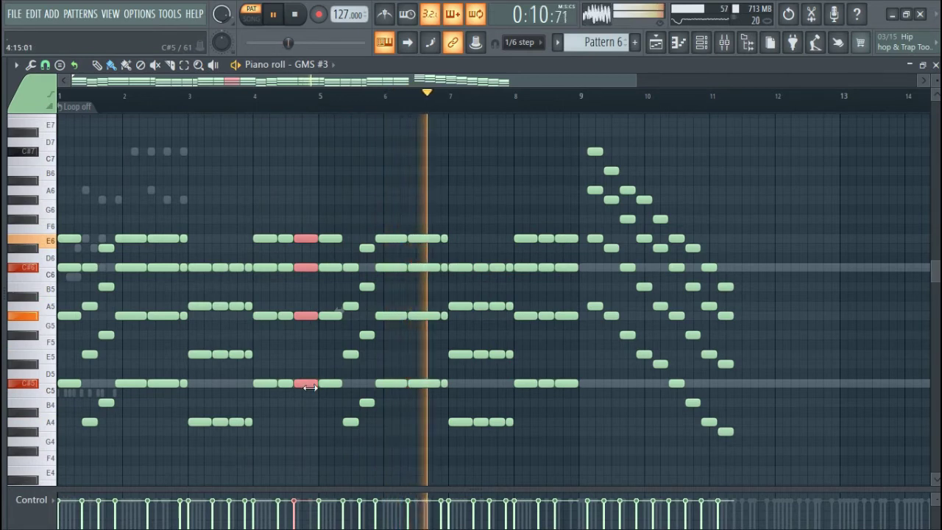
scroll(316, 394, "up", 2)
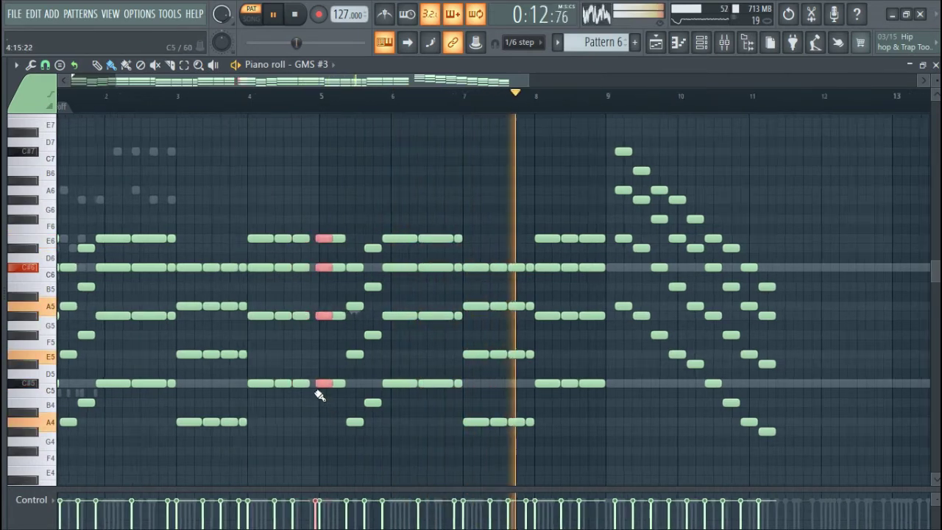
key("ctrl+z")
scroll(317, 401, "up", 2)
key("space")
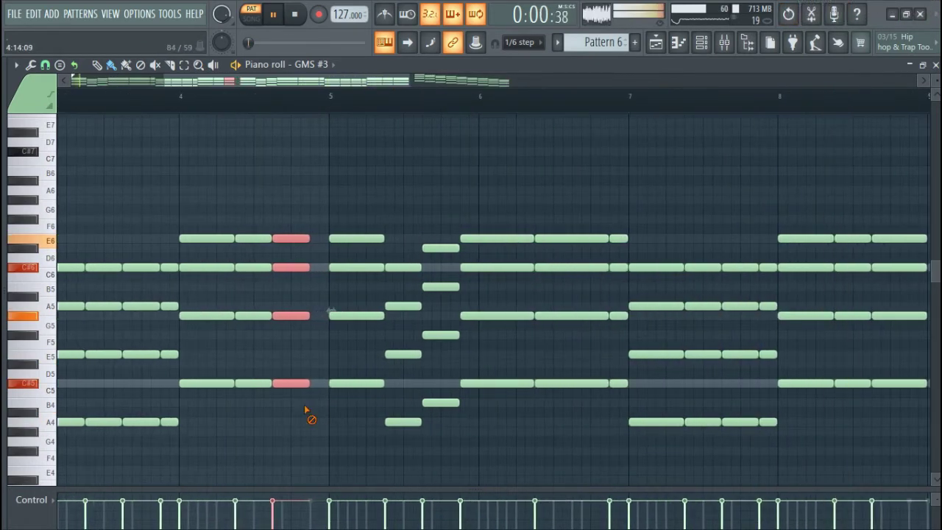
left_click_drag(293, 242, 337, 246)
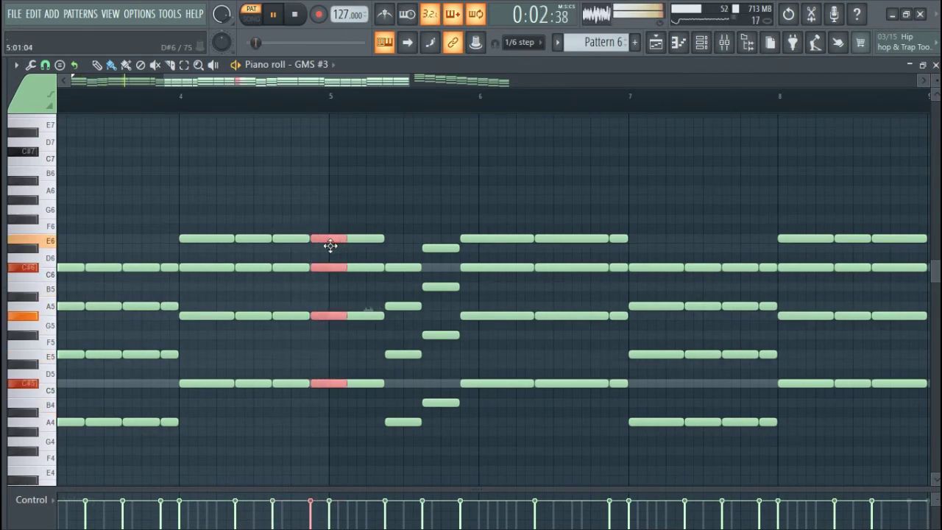
scroll(353, 233, "down", 5)
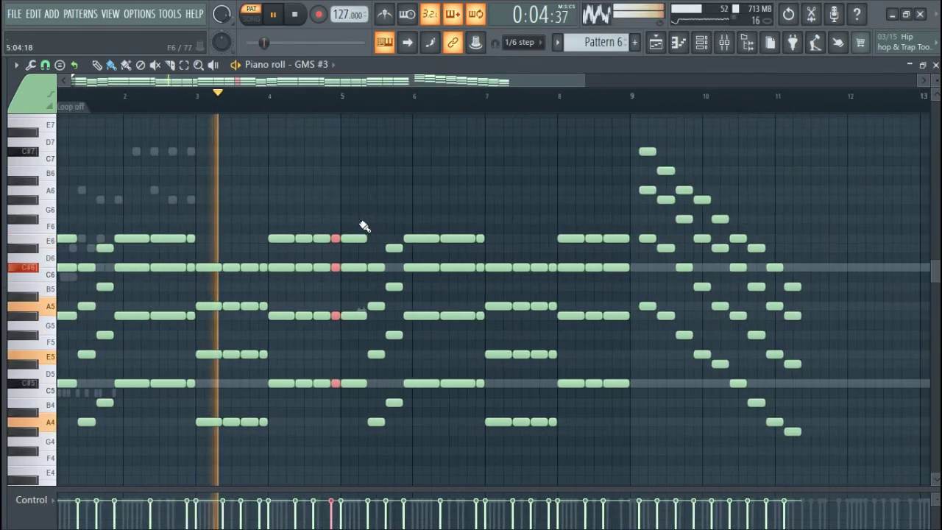
Delete the reference chords in bars 9 to 11, and fill bars 5 to 16 with three copies of the bars 1 to 4 progression
left_click_drag(550, 440, 438, 151)
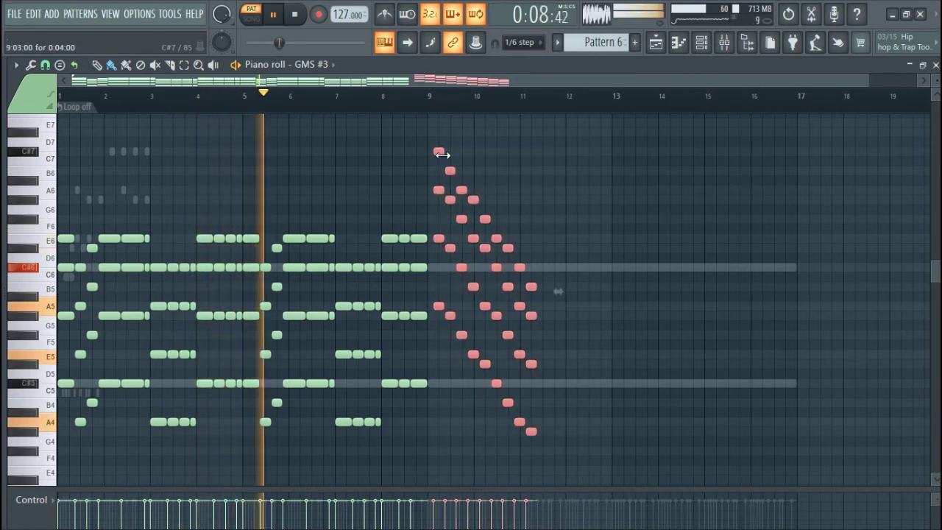
key("Delete")
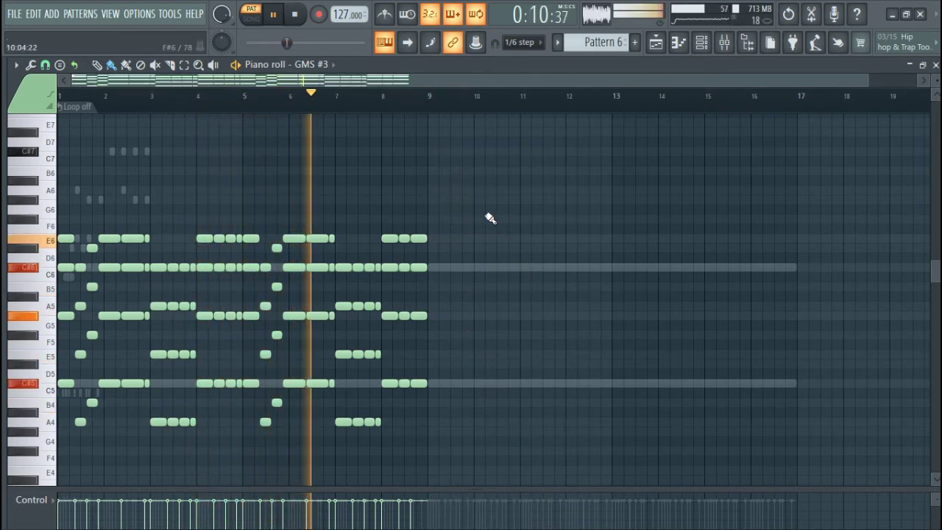
left_click_drag(467, 187, 261, 442)
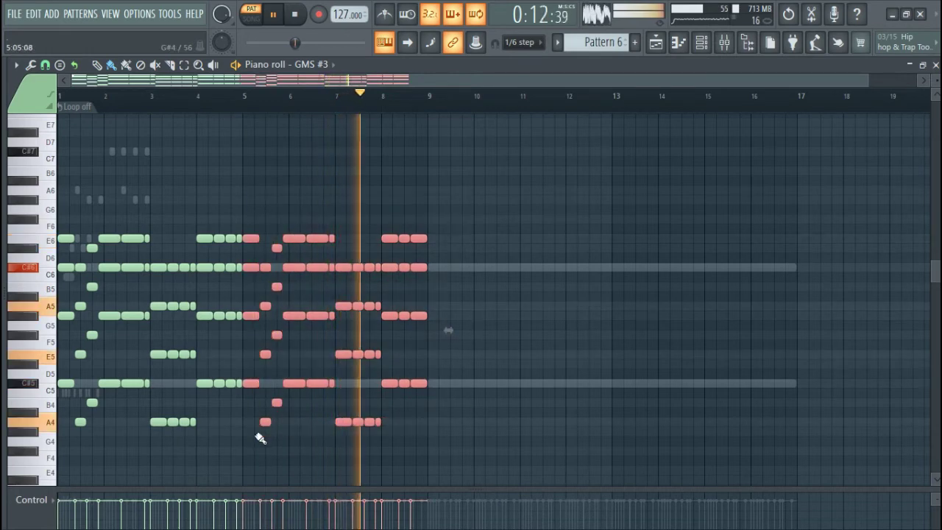
key("ctrl+b")
key("ctrl+b")
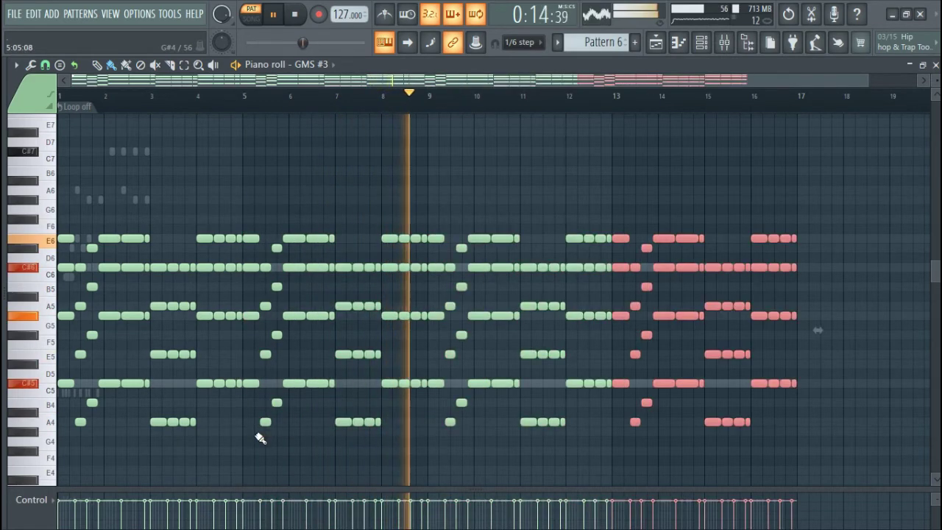
left_click(357, 457, "ctrl")
scroll(383, 337, "up", 2)
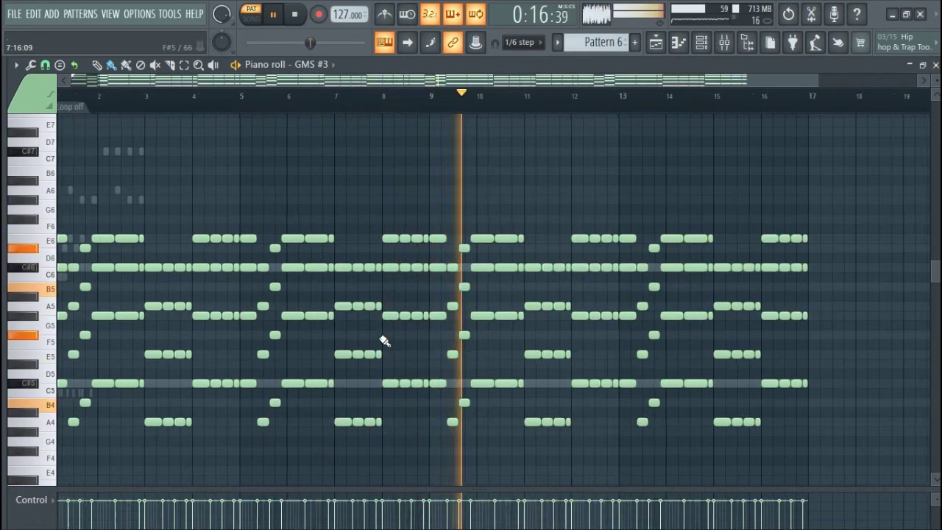
scroll(471, 330, "down", 2)
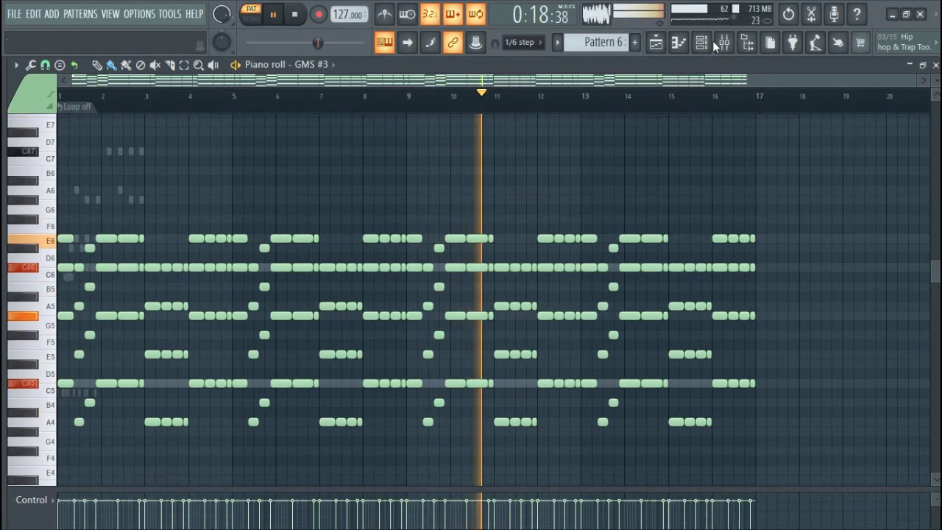
Copy the full GMS #3 chord progression into the Nexus_2 #2 channel and unlock that channel
left_click(703, 42)
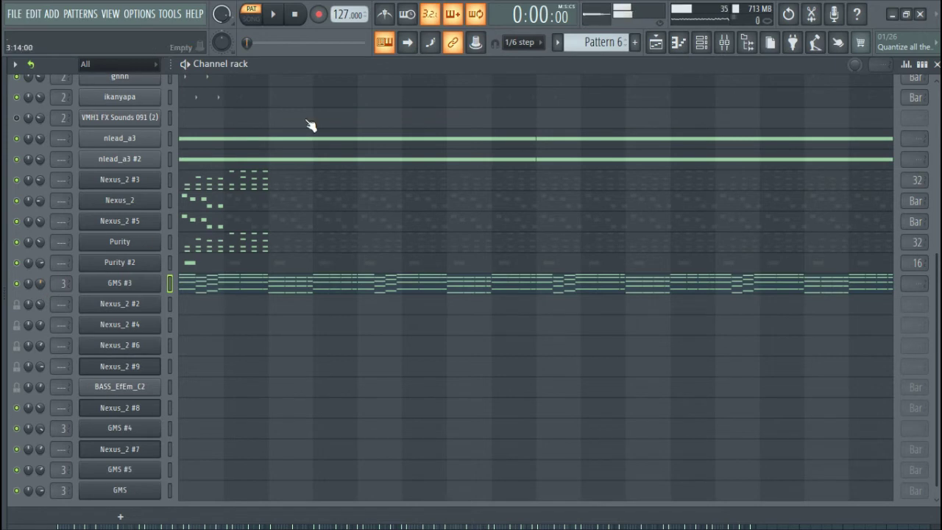
left_click(344, 293)
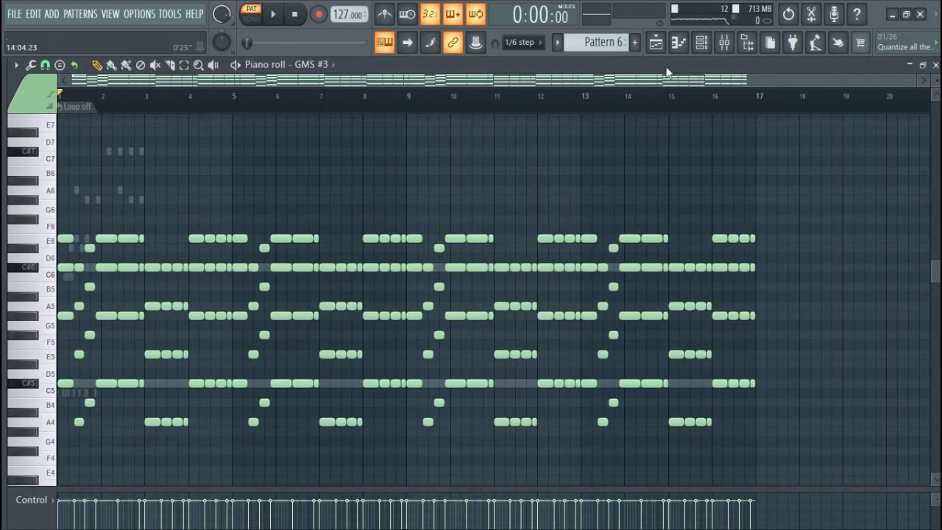
left_click(703, 42)
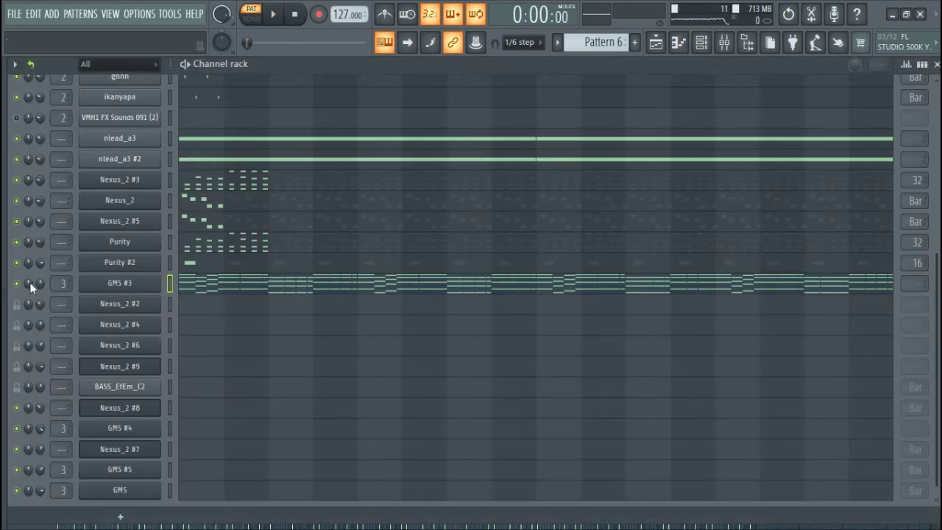
left_click(171, 303)
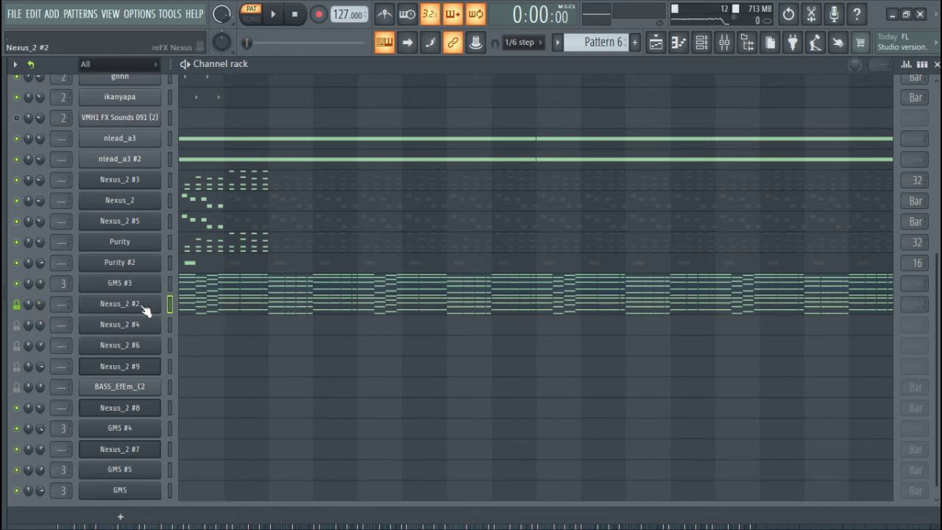
Check the preset loaded in Nexus_2 #2, and adjust the channel volume while the pattern plays
left_click(119, 303)
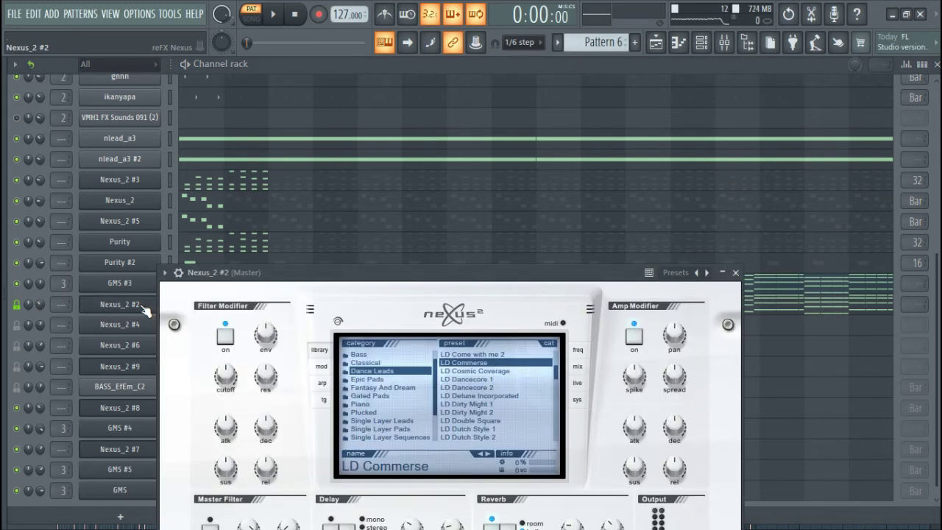
left_click(735, 272)
scroll(213, 295, "down", 1)
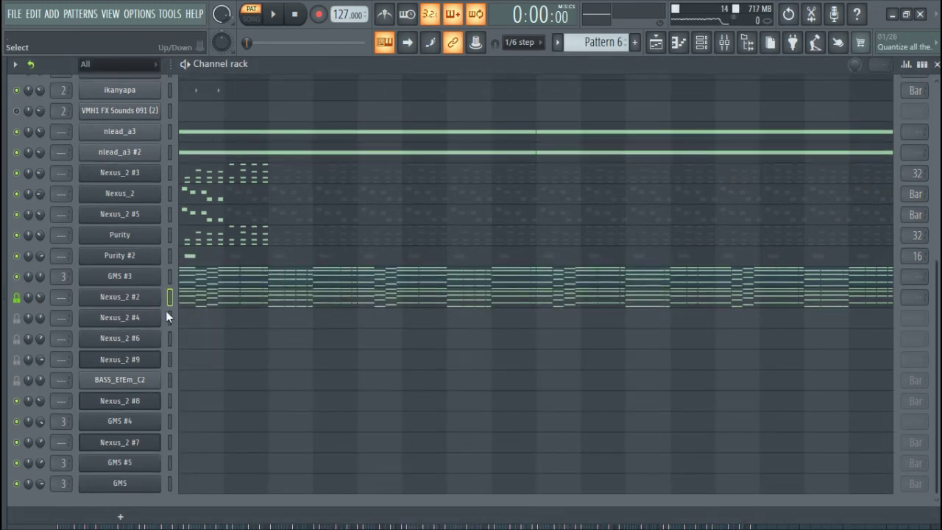
key("space")
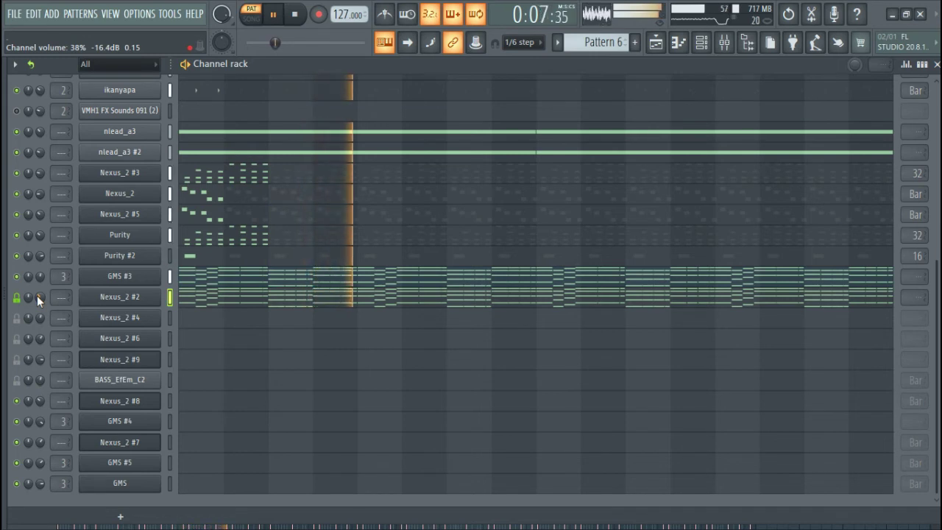
scroll(38, 296, "up", 1)
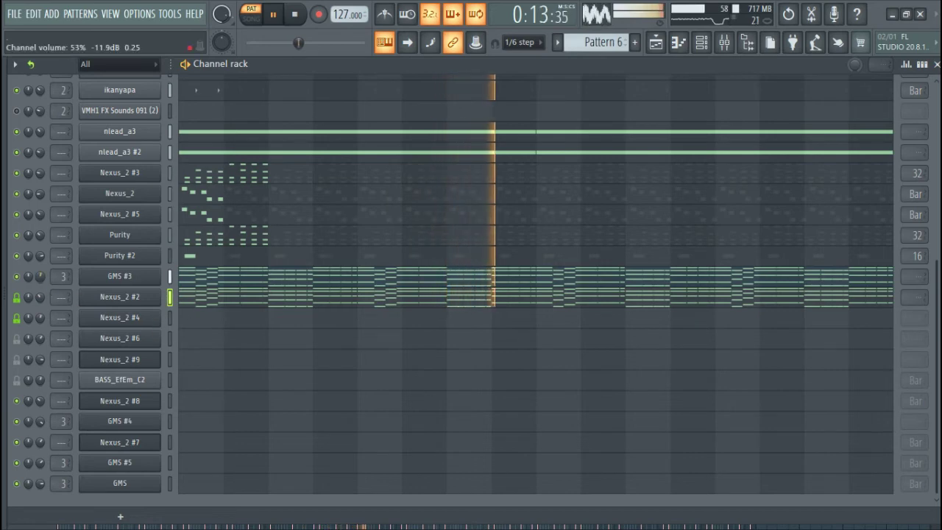
Start a Nexus_2 #4 part with a two-step C#6 note at 1:01
left_click(202, 325)
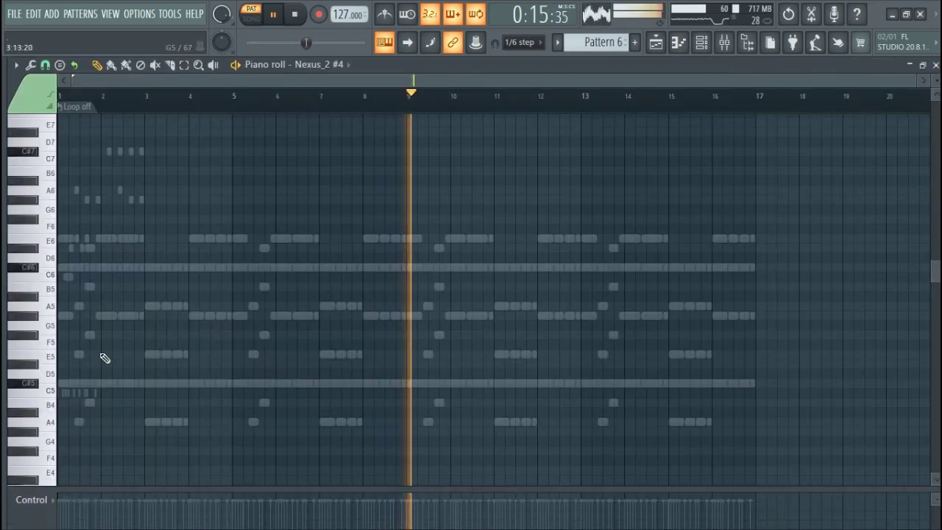
scroll(59, 361, "up", 5, "ctrl")
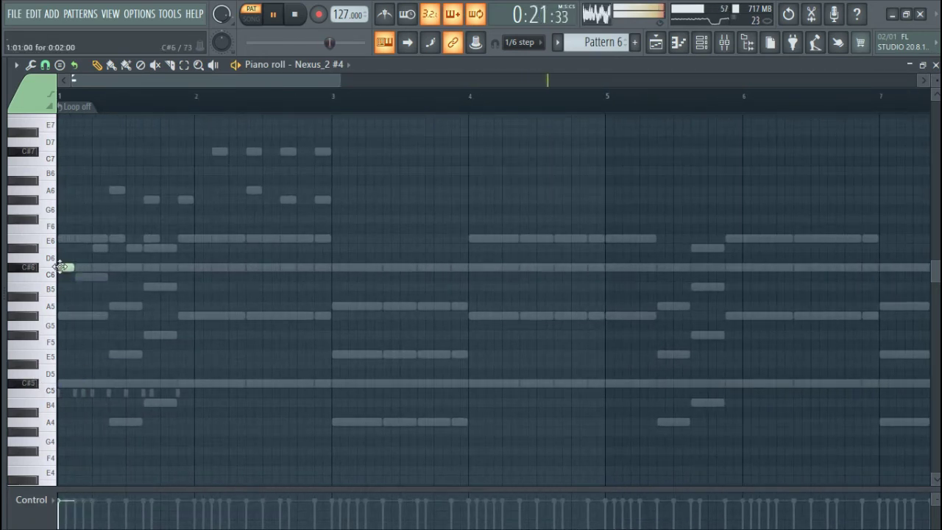
key("space")
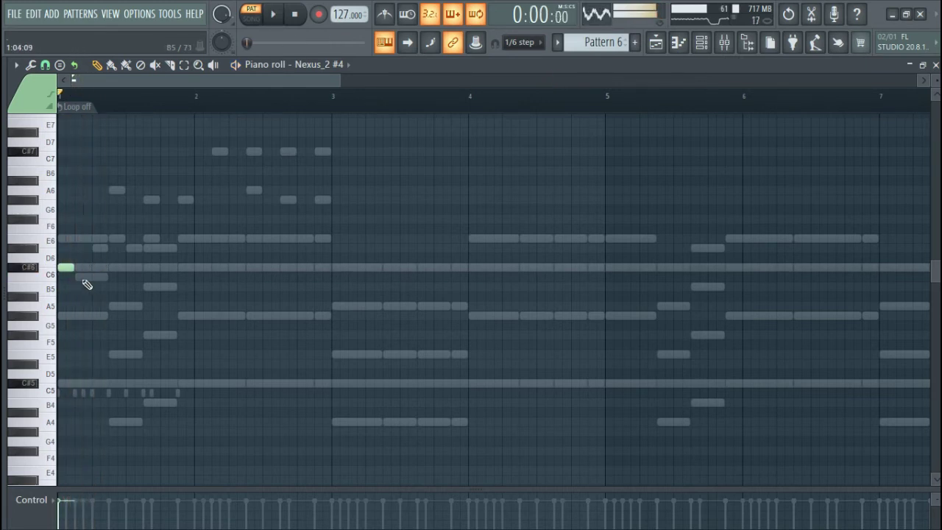
Add two-step G#5 notes at 1:03 and 1:11 in the Nexus_2 #4 part, checking them against playback
left_click(79, 287)
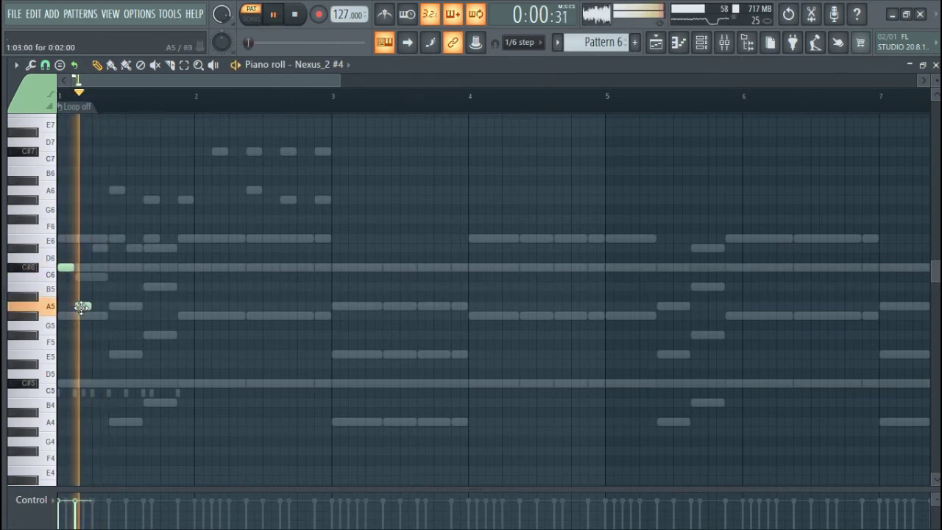
key("space")
key("space")
key("space")
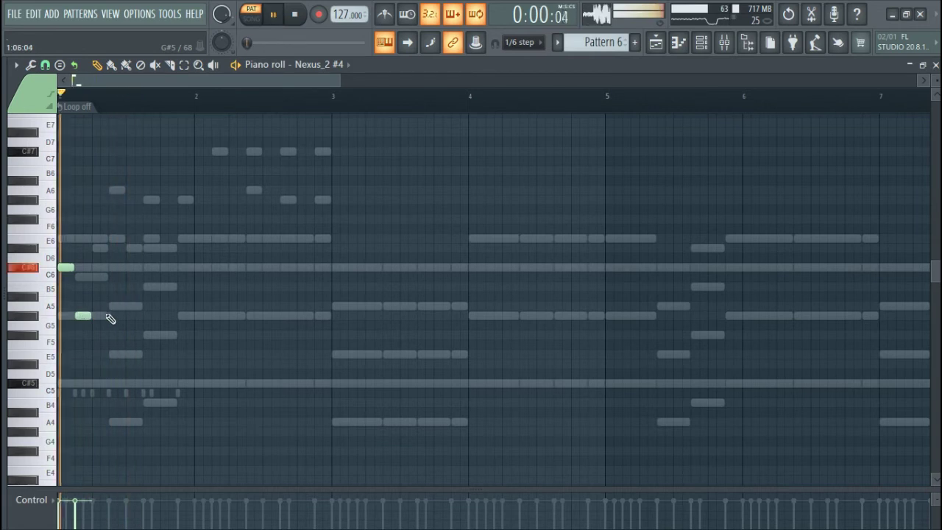
left_click(112, 305)
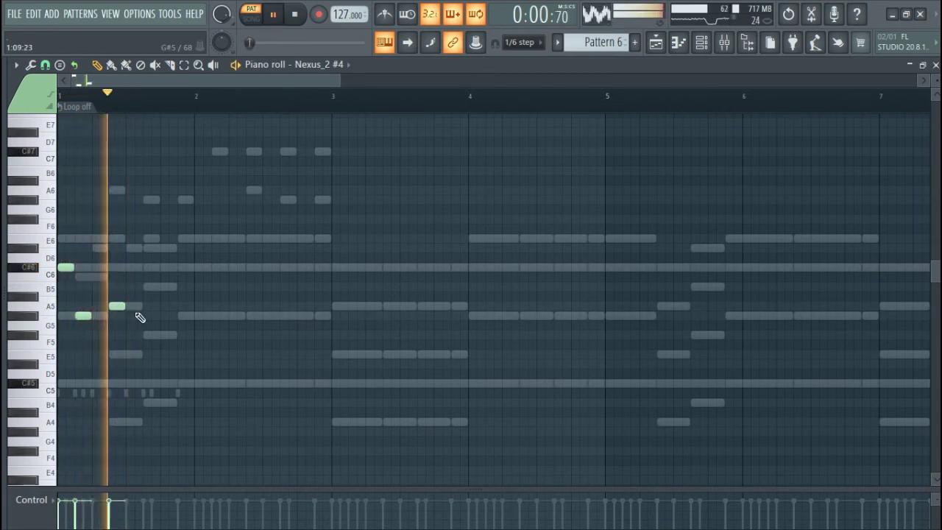
key("space")
left_click(150, 316)
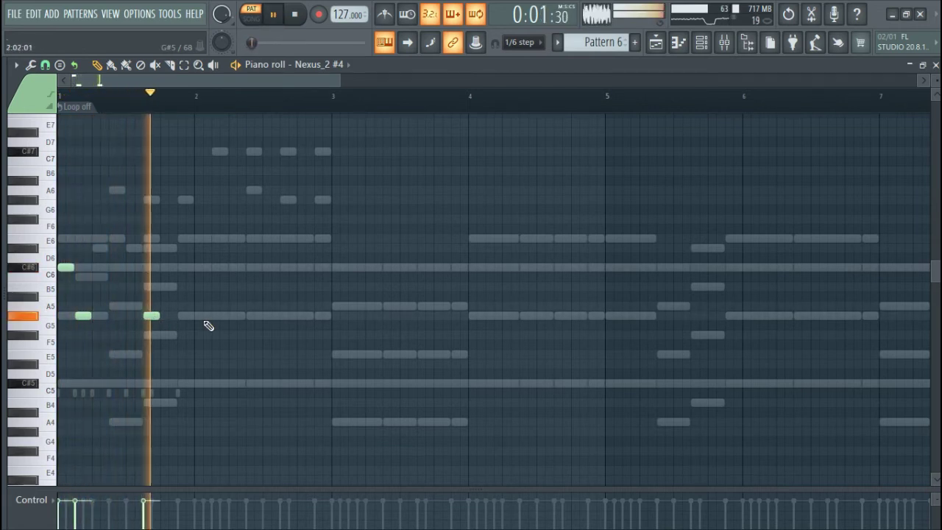
Continue the lead in bar 2 with two-step notes: G#5 at 2:01, A5 at 2:03 and G#5 at 2:11
key("space")
left_click(203, 316)
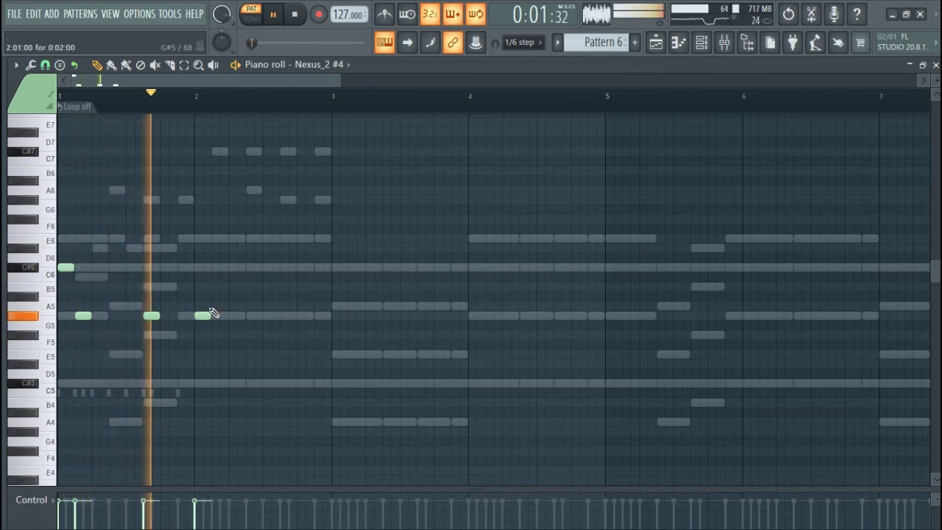
left_click(214, 286)
right_click(220, 287)
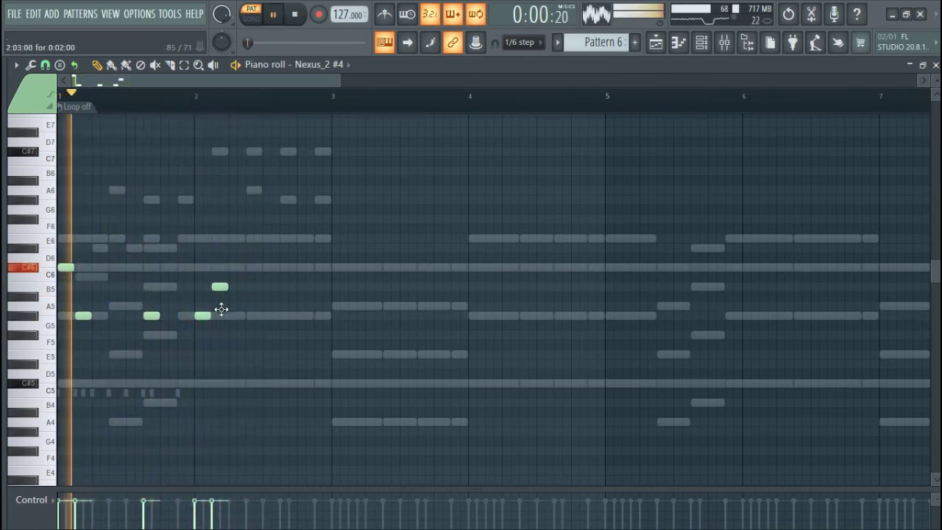
left_click_drag(220, 309, 218, 307)
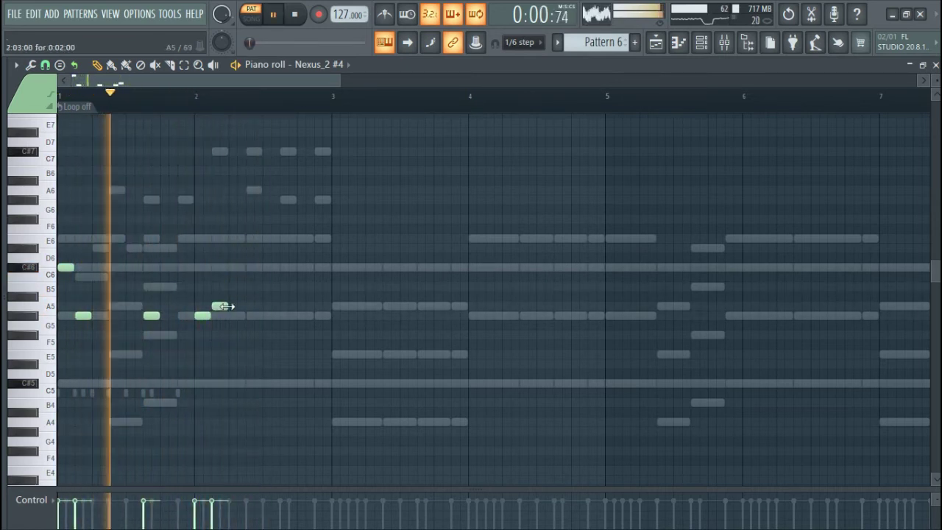
left_click(287, 317)
Add a two-step E5 at 3:01 and a two-step C#5 at 3:03, and raise the velocity of both notes
left_click(337, 354)
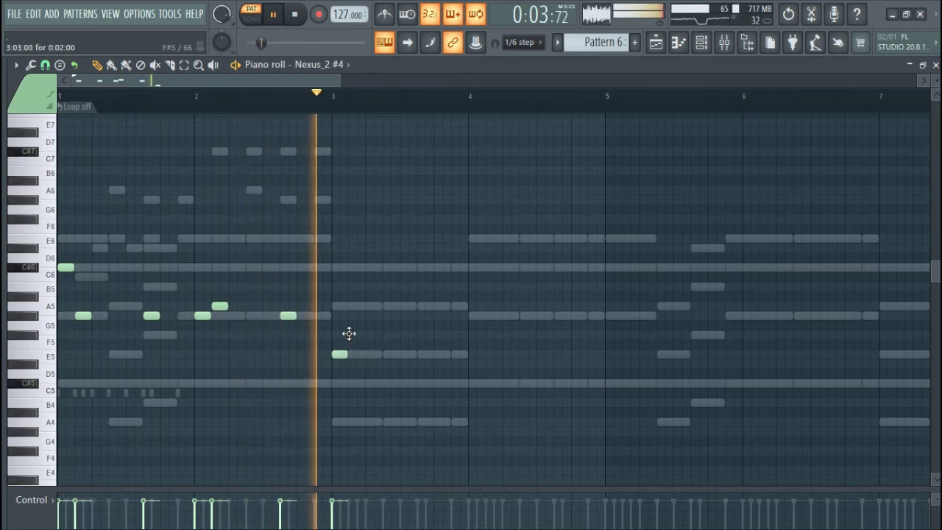
left_click(350, 334)
key("space")
key("space")
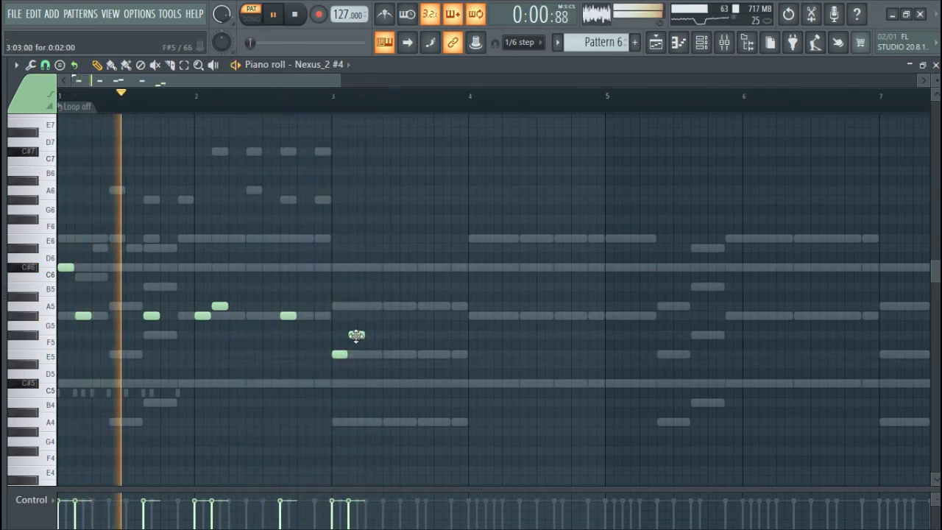
left_click_drag(356, 336, 357, 392)
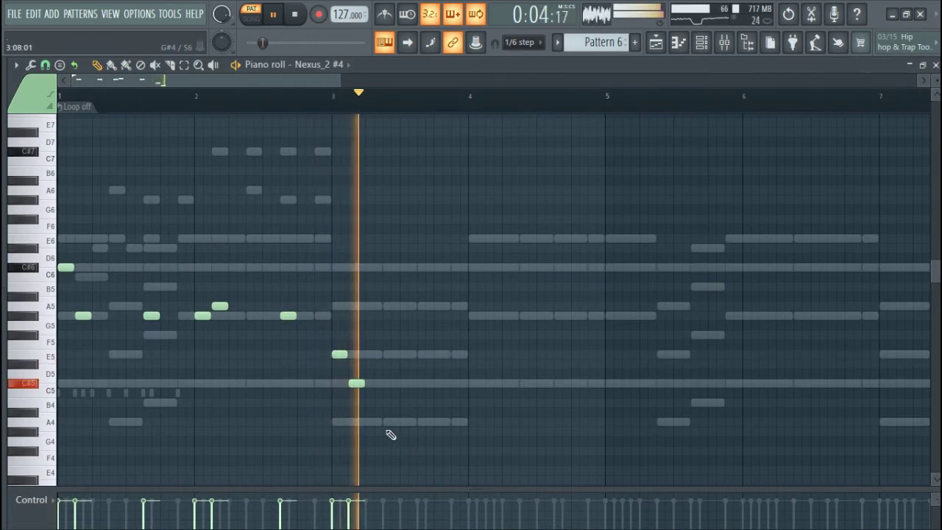
left_click_drag(383, 424, 334, 343)
left_click_drag(373, 518, 360, 453)
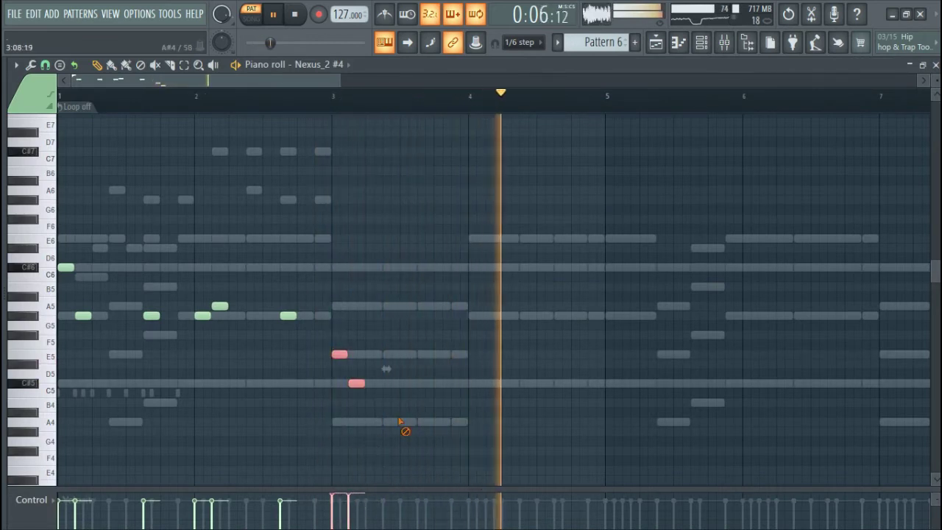
Play from just before bar 3 and retune both the 3:01 and 3:03 notes to D#5
left_click(318, 98)
key("space")
key("space")
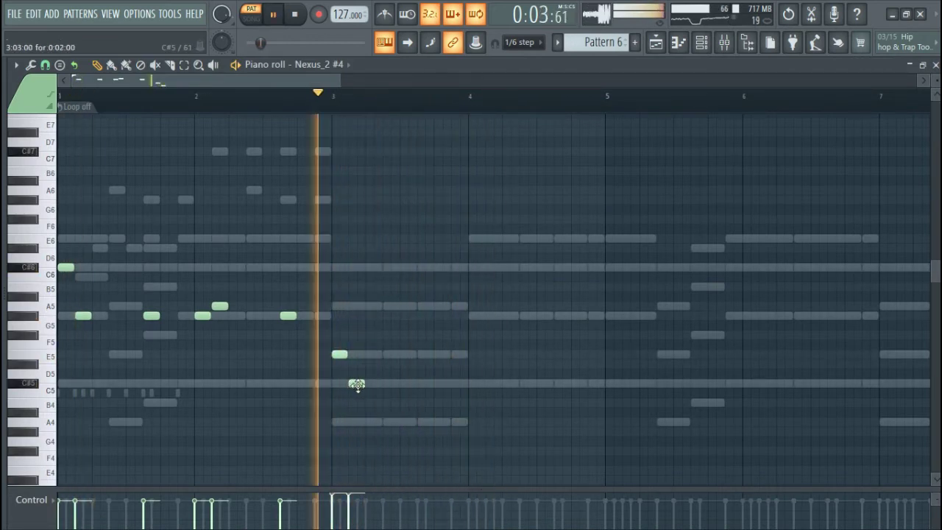
key("space")
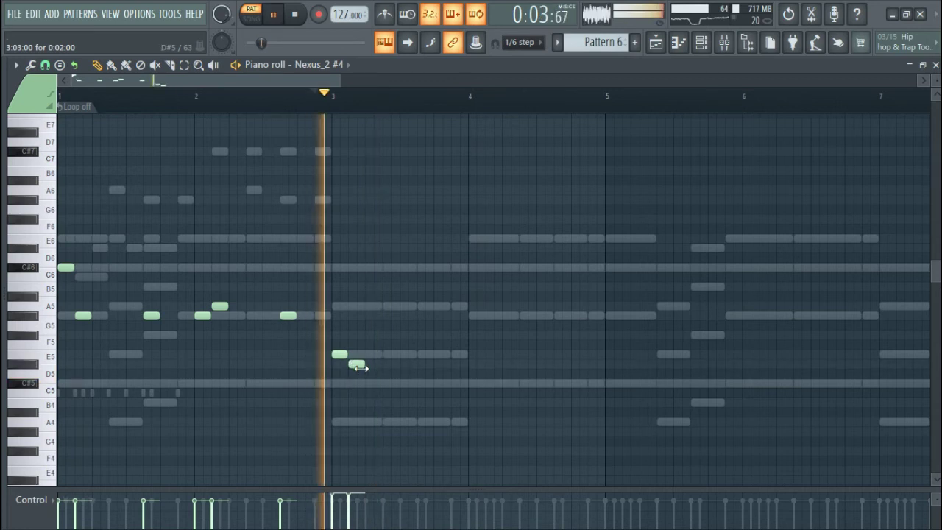
key("space")
key("space")
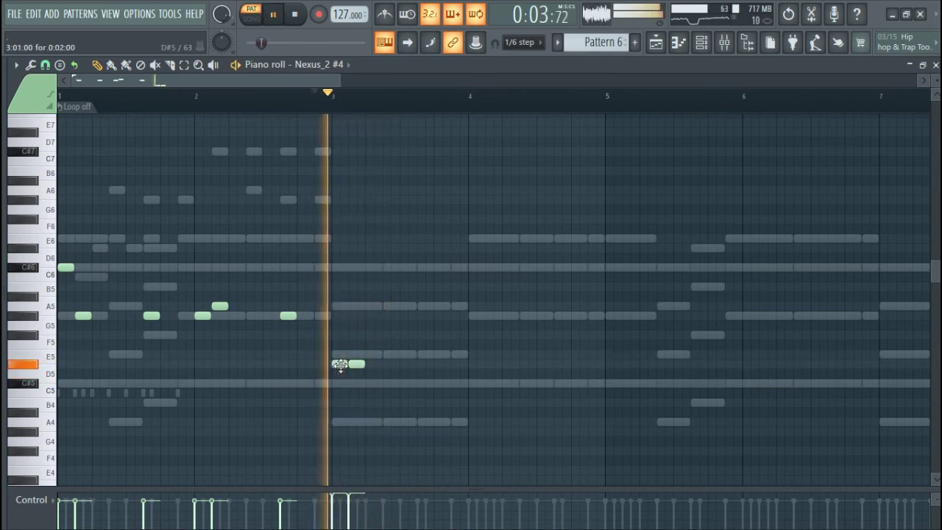
Raise the 3:03 note to E5 and audition the bar 3 opening
key("space")
left_click_drag(357, 356, 343, 388)
key("space")
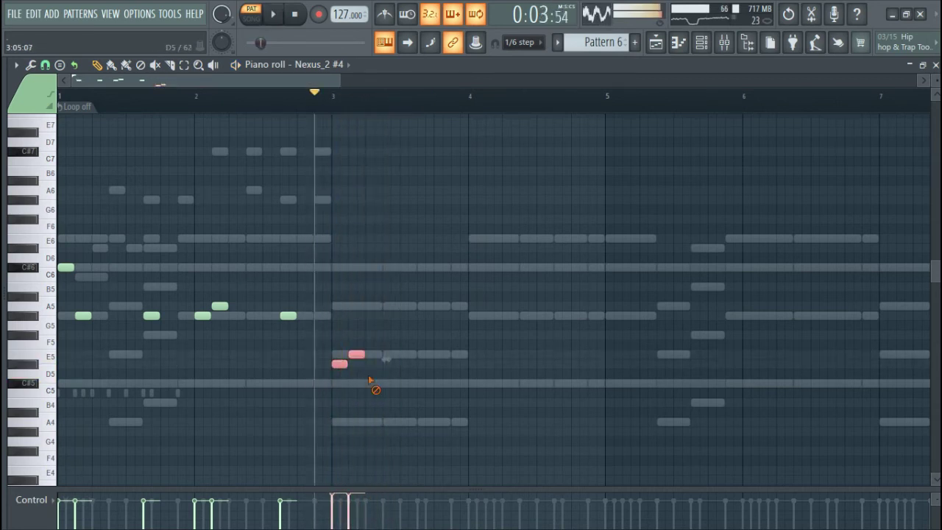
key("space")
left_click(376, 386, "ctrl")
key("space")
key("space")
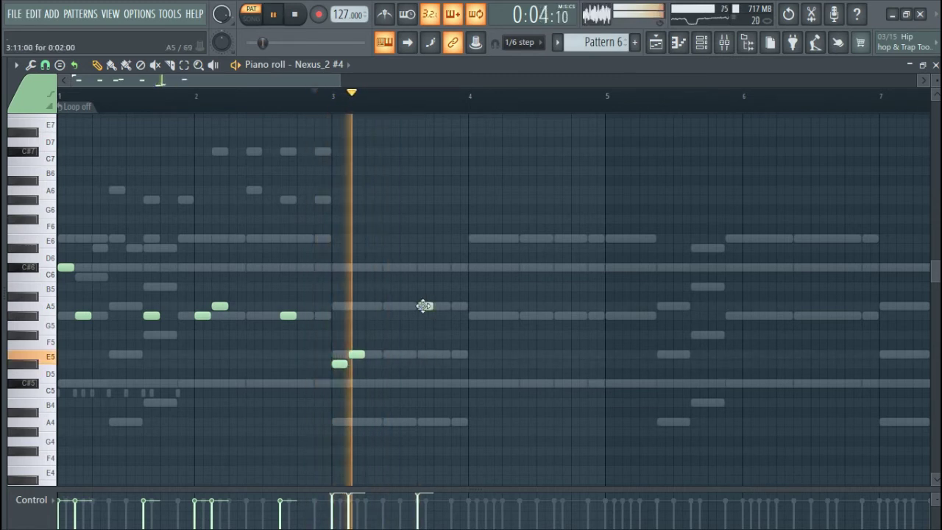
Add two-step notes A5 at 3:11 and G#5 at 3:15, followed by G#5 at 4:11 and 4:15
left_click(424, 305)
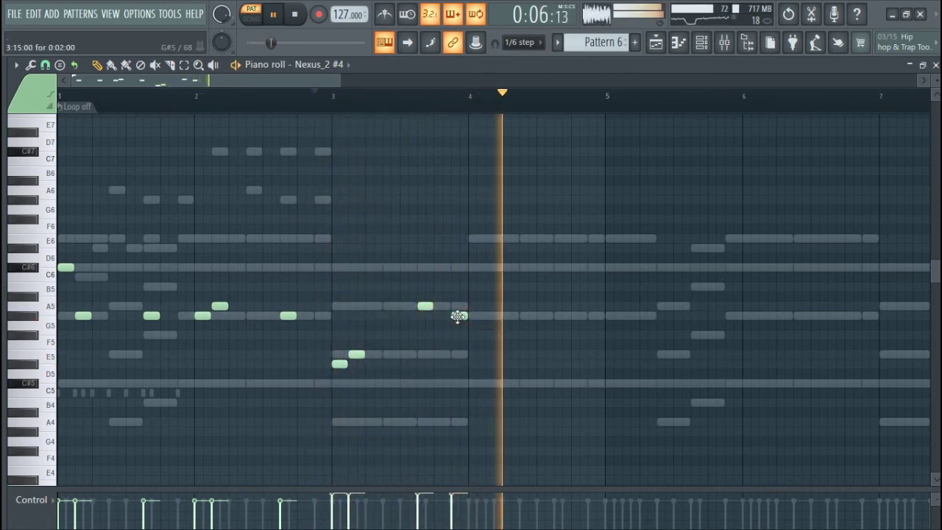
scroll(456, 329, "down", 1)
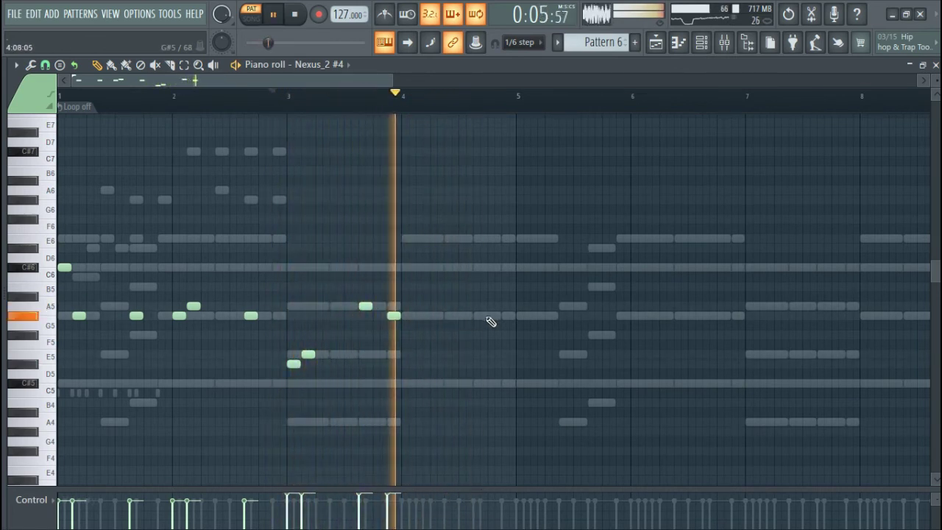
left_click(480, 317)
left_click(506, 318)
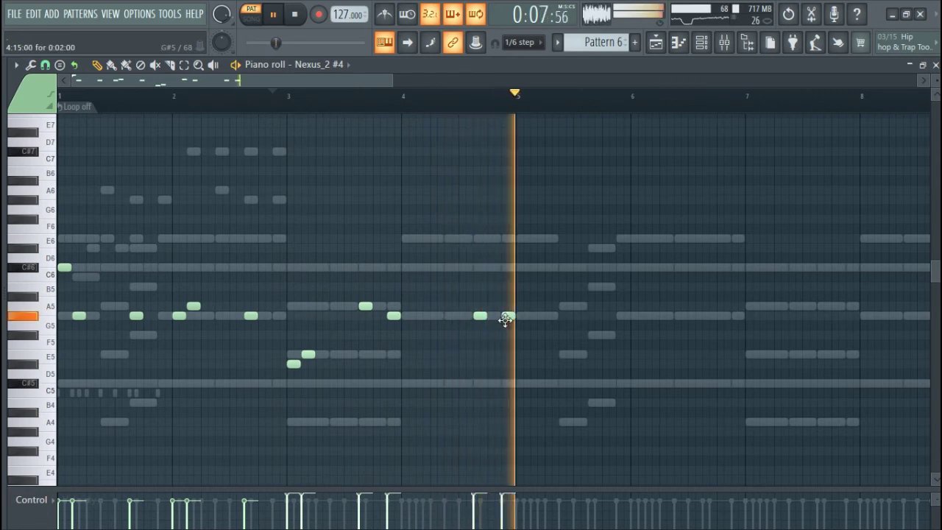
scroll(478, 361, "down", 4)
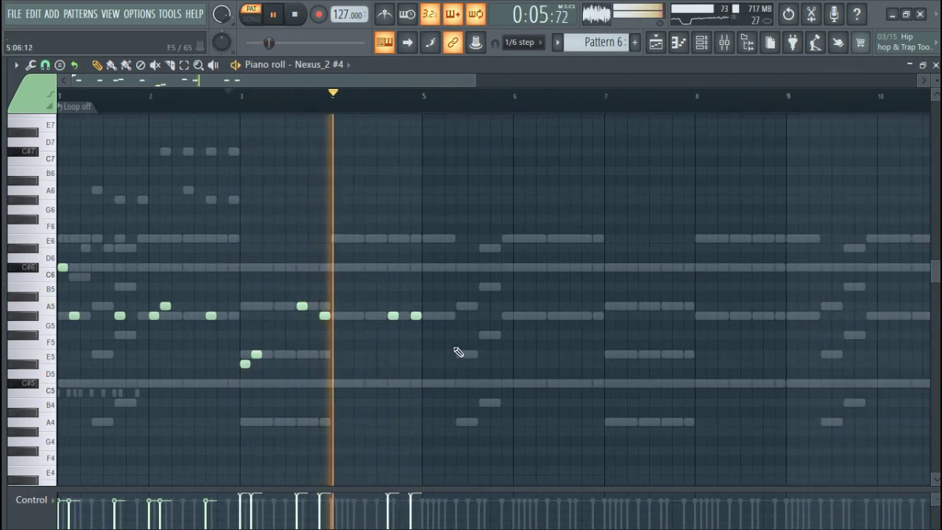
Add a 12-step G#5 at 5:03 and a 4-step F#5 at 5:15, and raise the 4:15 note to A5
left_click(426, 268)
key("space")
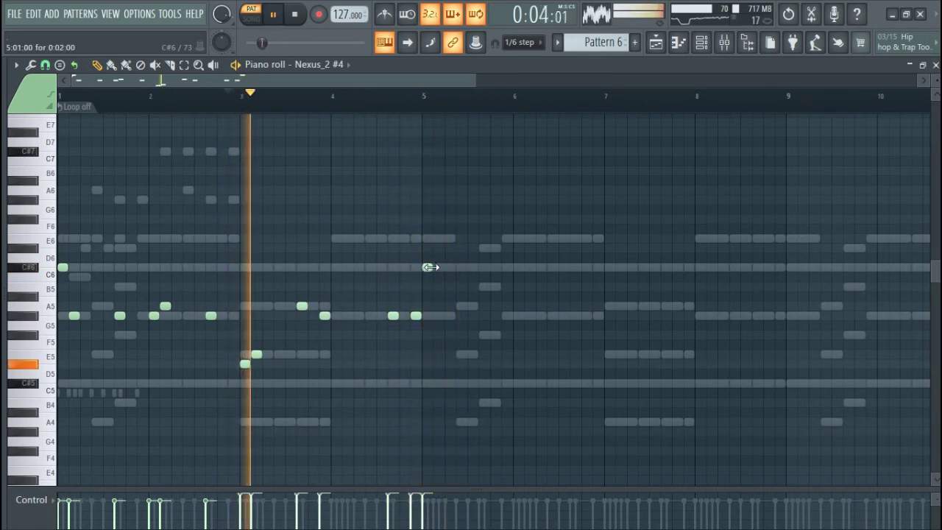
left_click_drag(430, 267, 507, 338)
left_click(509, 336)
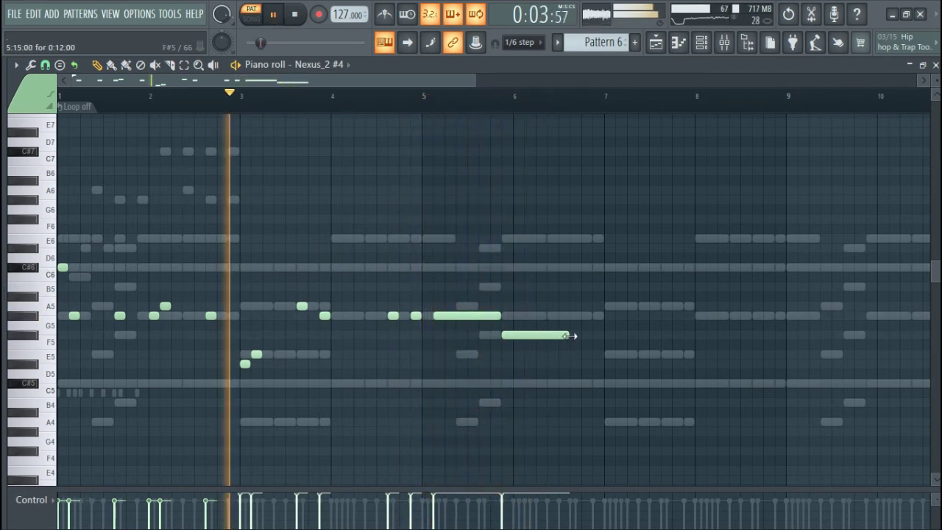
left_click_drag(570, 336, 523, 338)
scroll(522, 348, "up", 2)
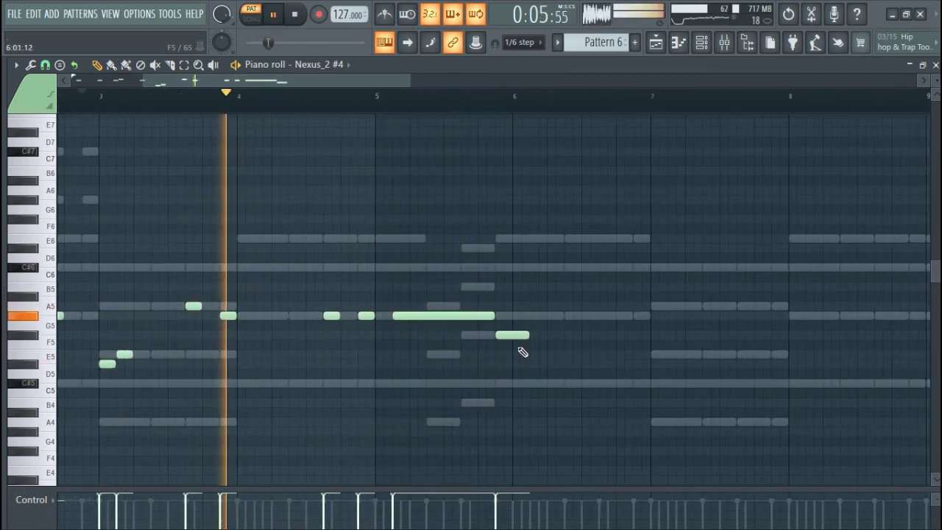
left_click_drag(360, 314, 363, 304)
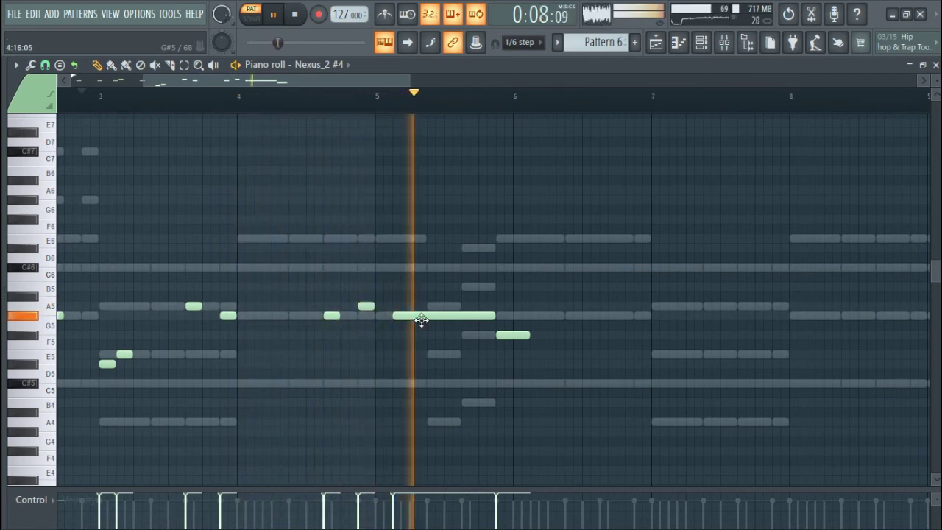
Fill bar 6 with two-step E5 at 6:03 and D#5 at 6:05, then four-step C#5 at 6:07 and E5 at 6:11
left_click(535, 354)
left_click(552, 366)
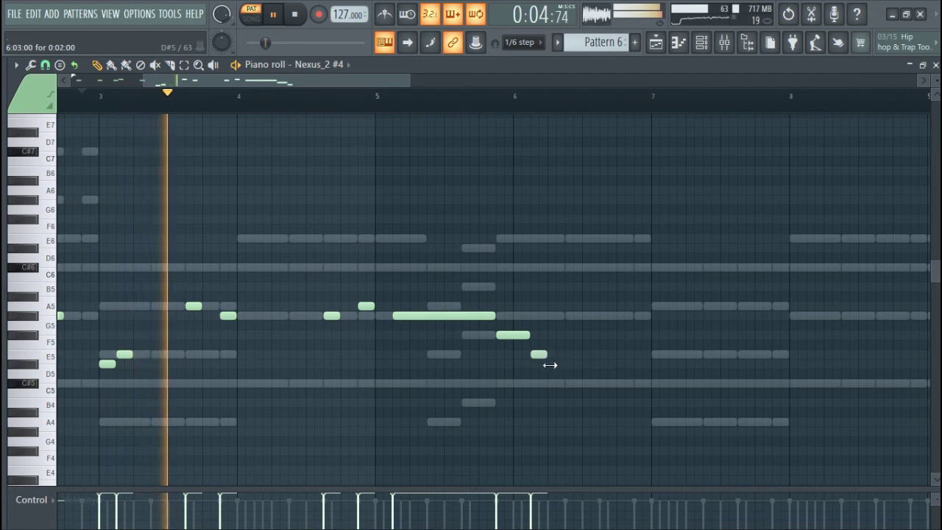
left_click_drag(565, 384, 599, 388)
left_click(604, 354)
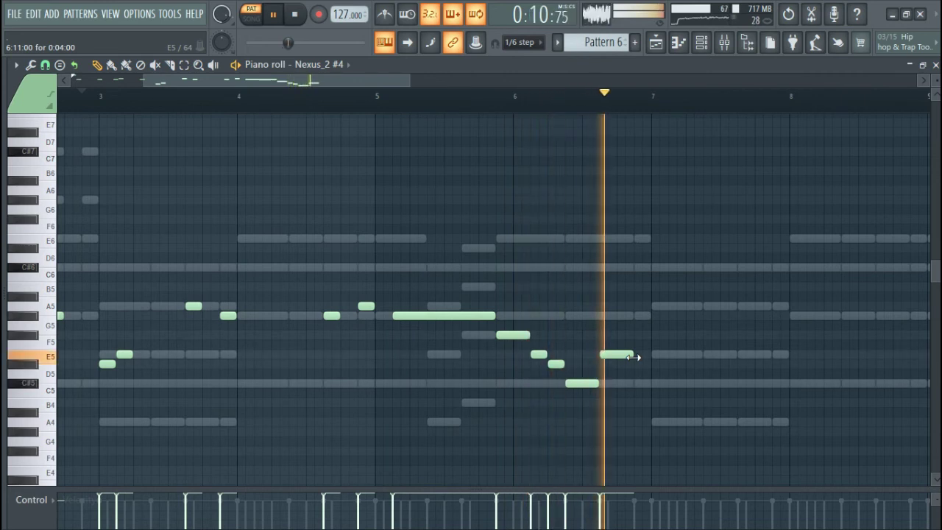
Add a long G#5 note at 6:15 lasting one bar and four steps, and replay the melody
left_click(638, 317)
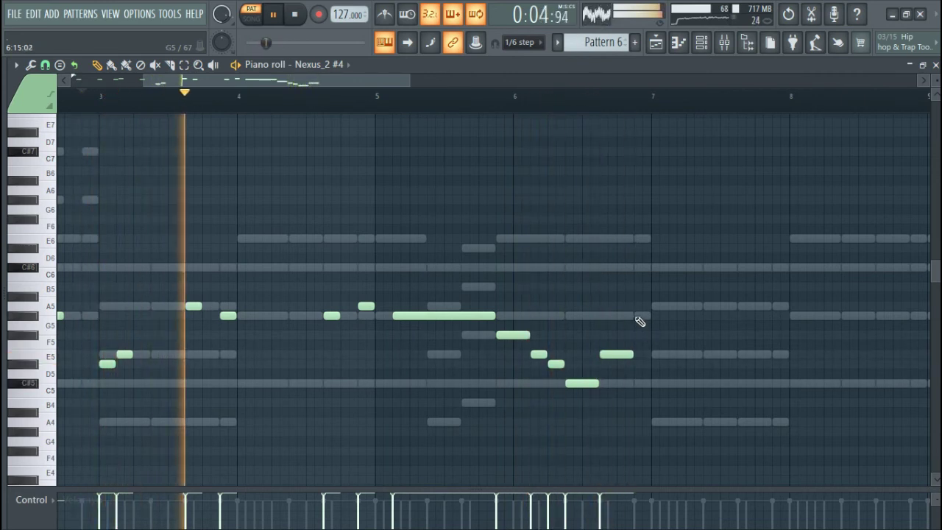
scroll(612, 328, "down", 3)
left_click_drag(587, 316, 672, 328)
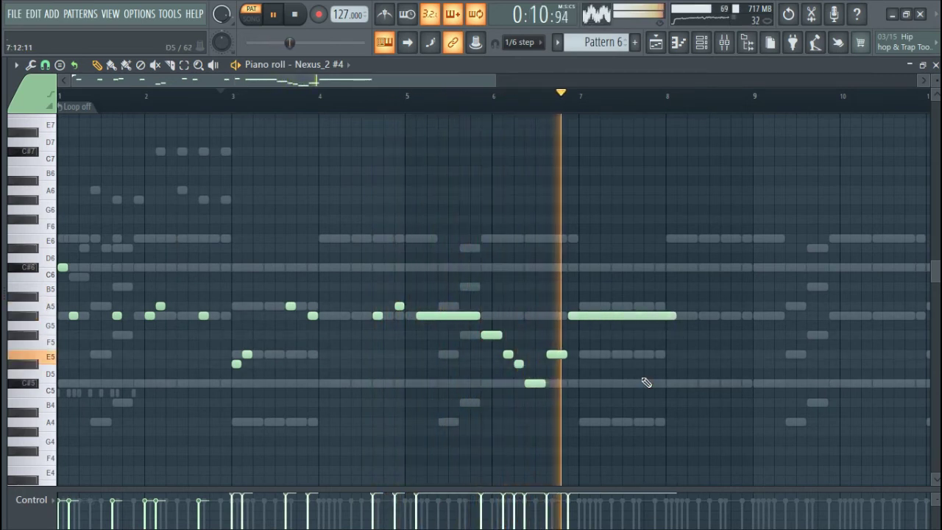
key("space")
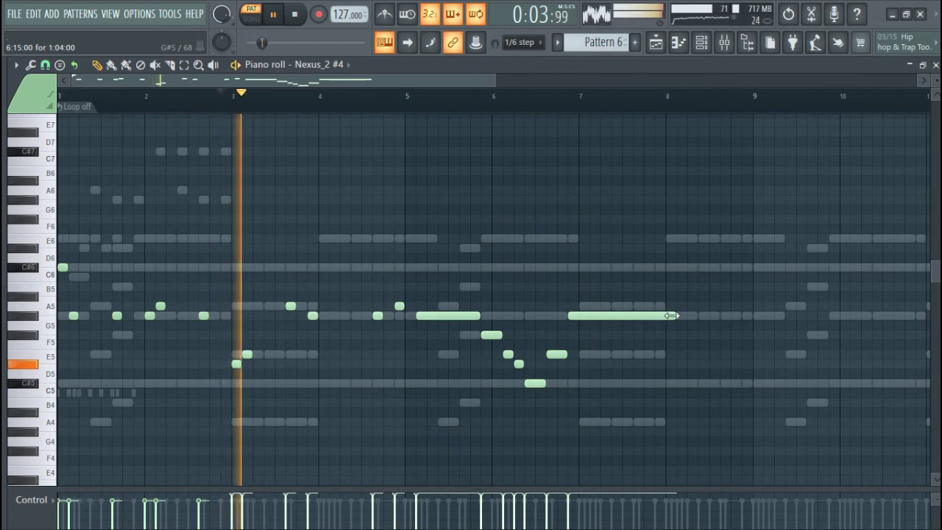
Copy the five-note phrase from the 5:15 F#5 to the 6:11 E5 so the copy starts at 8:03
left_click_drag(565, 405, 684, 335)
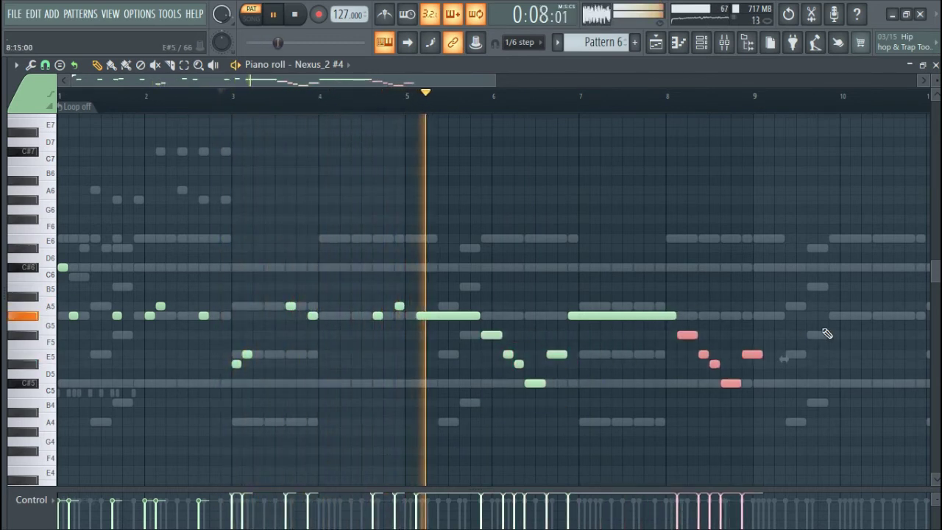
left_click(752, 355)
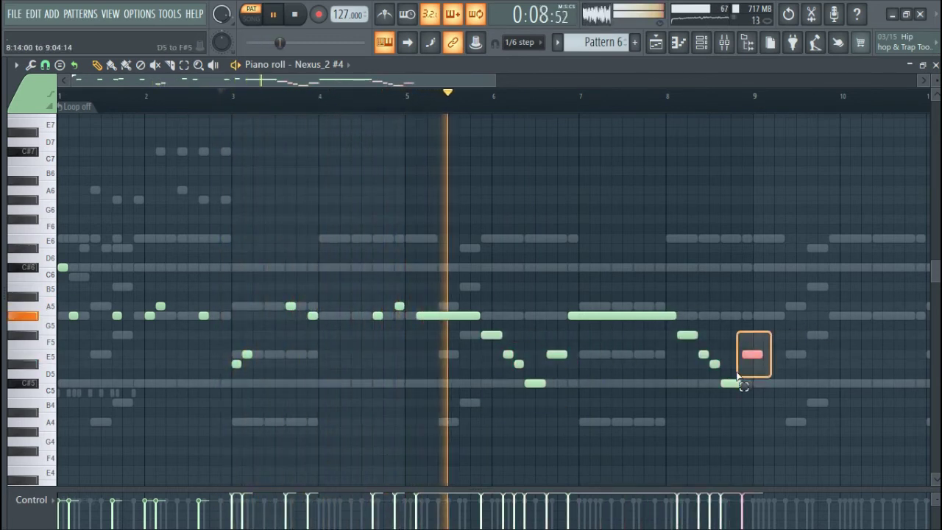
key("space")
Shorten the long G#5 at 6:15 to 12 steps and add a four-step A5 at 7:11
mouse_move(652, 322)
left_mouse_down()
mouse_move(614, 326)
mouse_move(633, 322)
left_mouse_up()
left_click(690, 335)
left_click(638, 307)
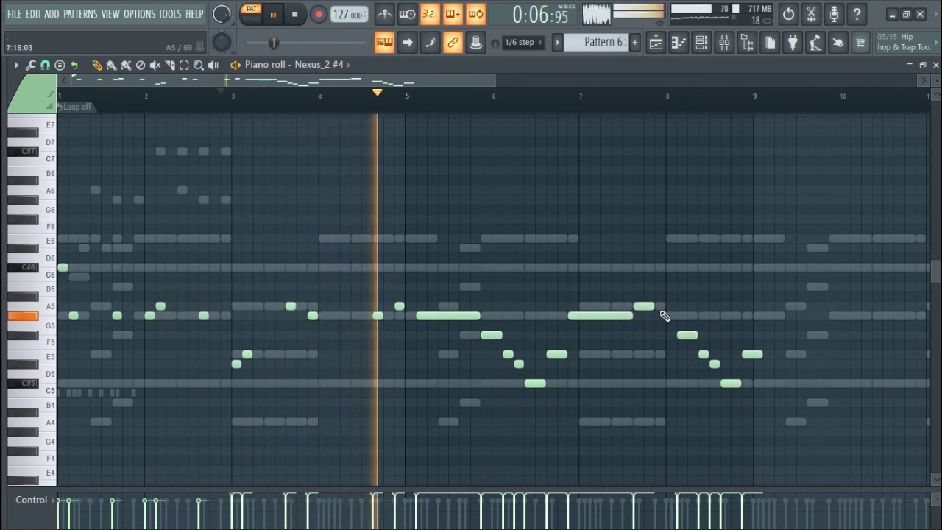
Move the copied five-note phrase to start at 7:15, and add a four-step A5 at 8:15
left_click_drag(764, 397, 669, 336)
left_click(736, 326)
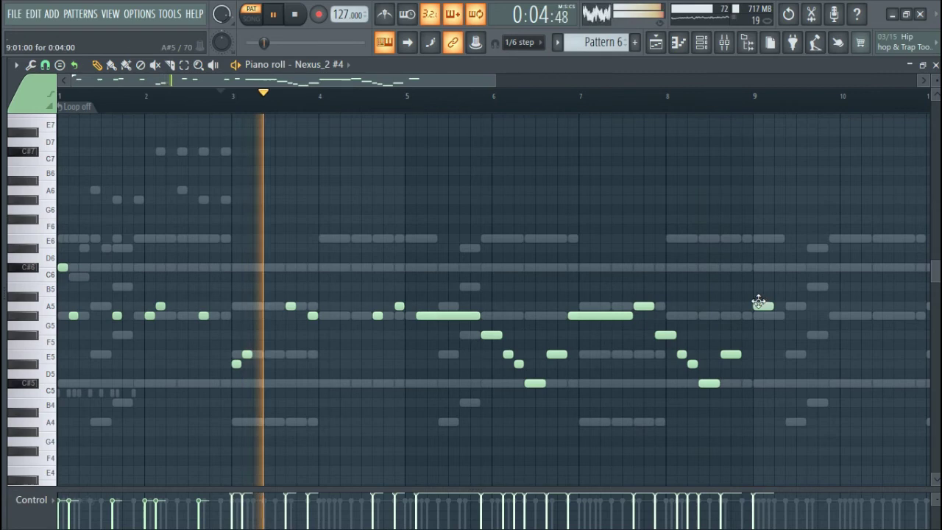
left_click(751, 305)
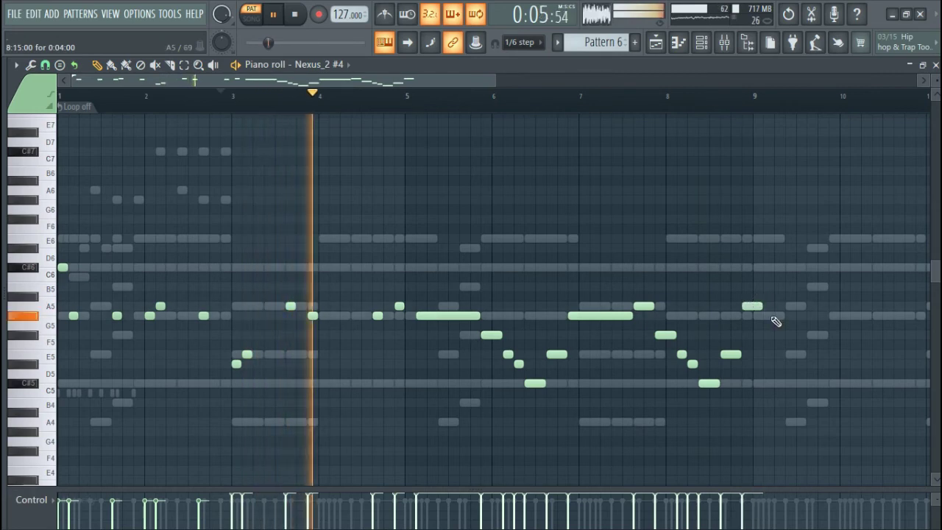
scroll(780, 327, "down", 1)
scroll(662, 335, "down", 1)
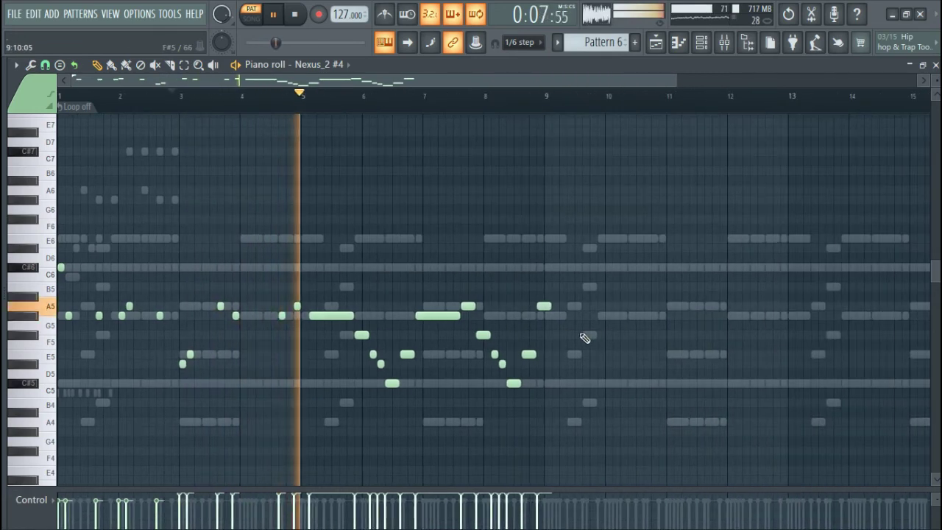
Raise the A5 at 8:15 to B5, lengthen it to 12 steps, and add a one-bar A5 at 9:11
scroll(580, 337, "up", 2)
scroll(581, 337, "up", 1)
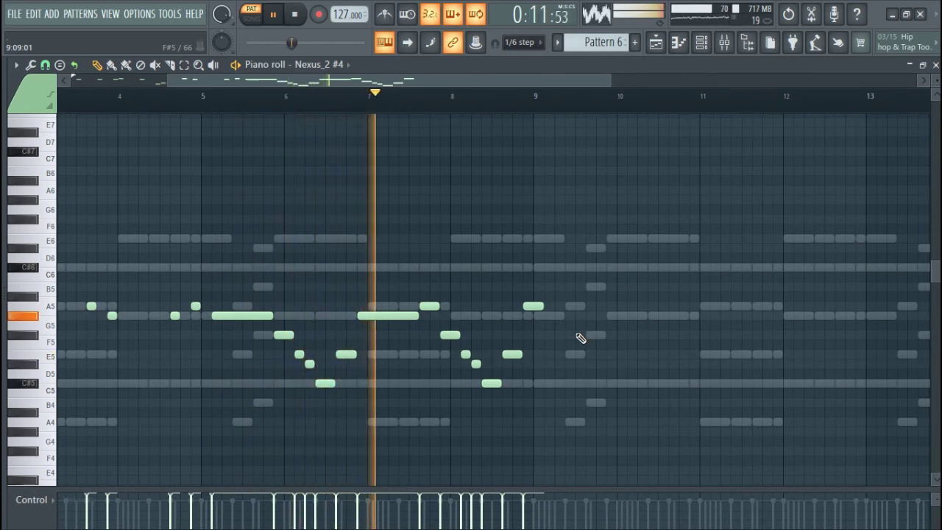
scroll(576, 340, "up", 1)
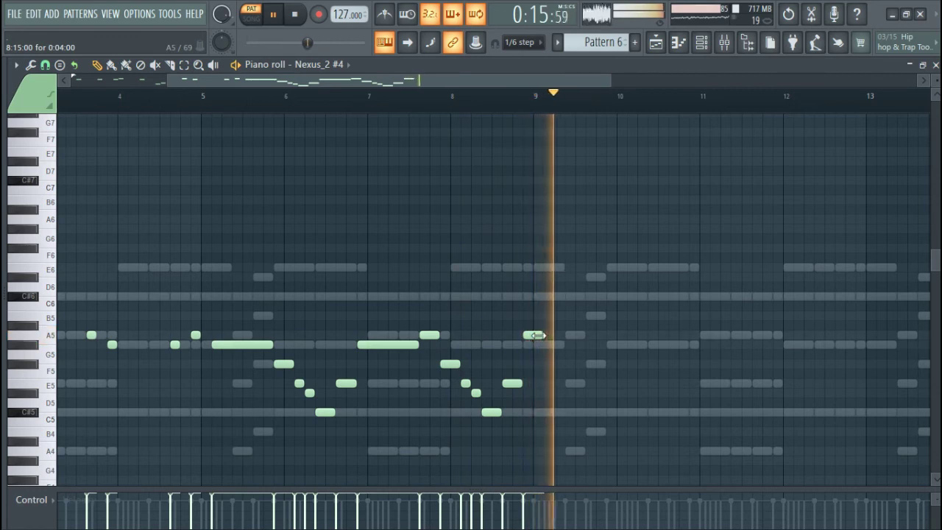
left_click(464, 104)
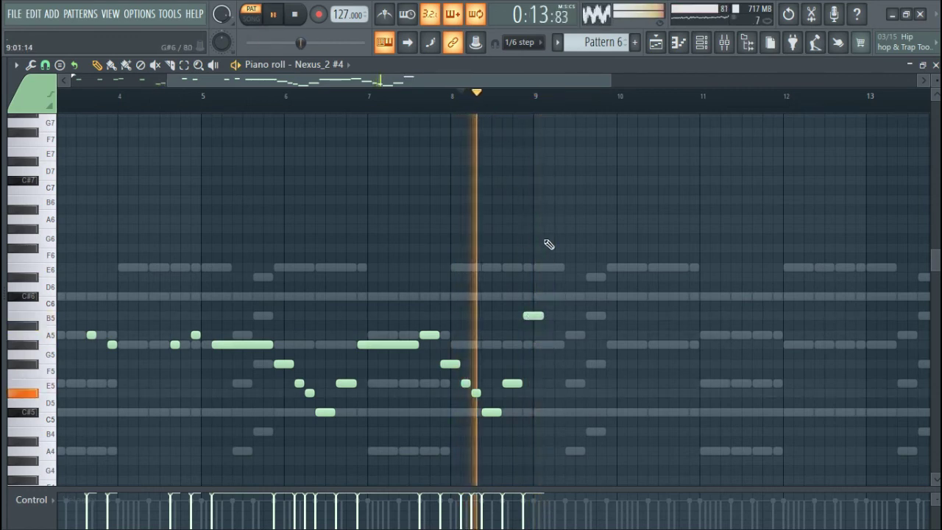
left_click_drag(543, 315, 602, 336)
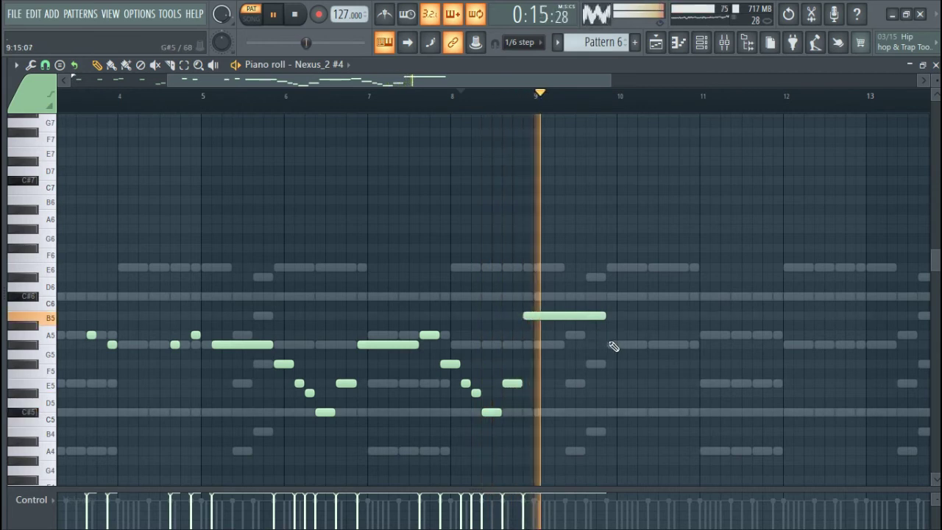
left_click_drag(596, 338, 587, 317)
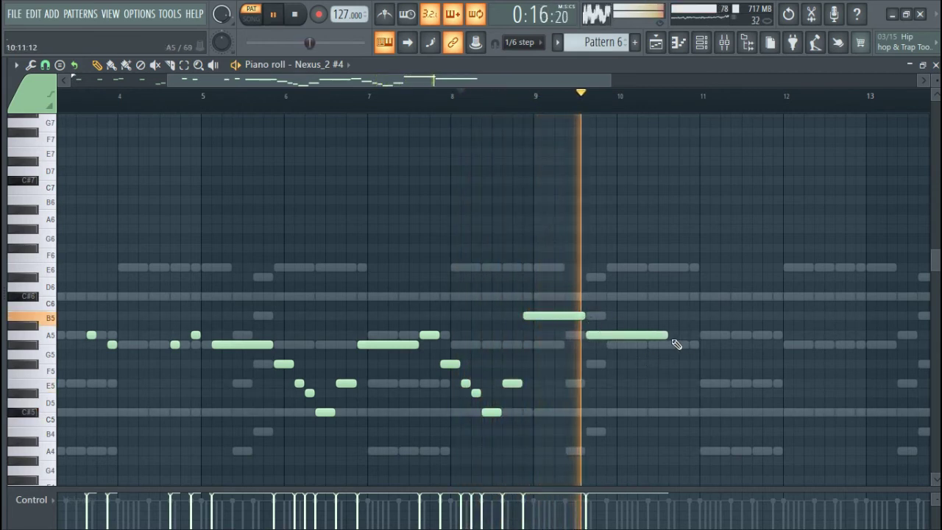
Shorten the A5 at 9:11 to four steps, followed by a one-bar G#5 at 9:15 and a four-step A5 at 10:15
key("space")
left_click_drag(667, 336, 689, 347)
left_click(633, 346)
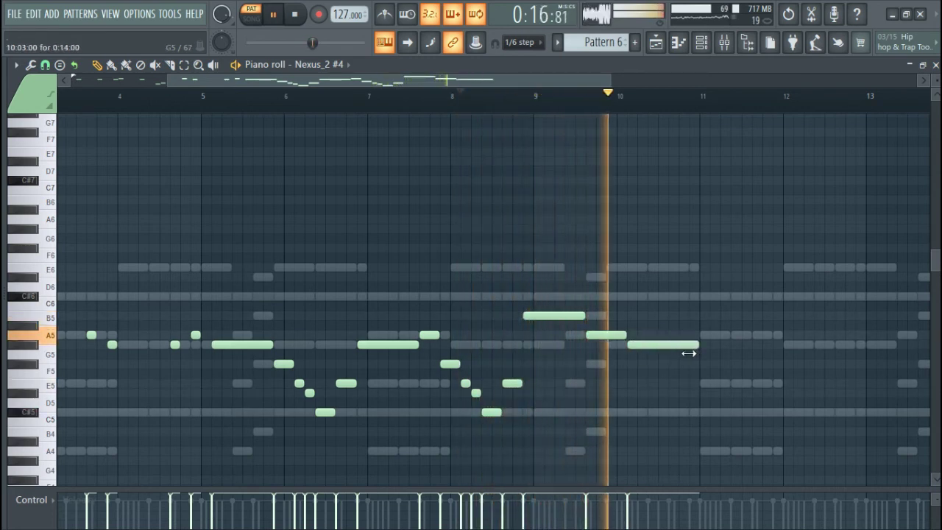
key("space")
left_click_drag(624, 338, 687, 346)
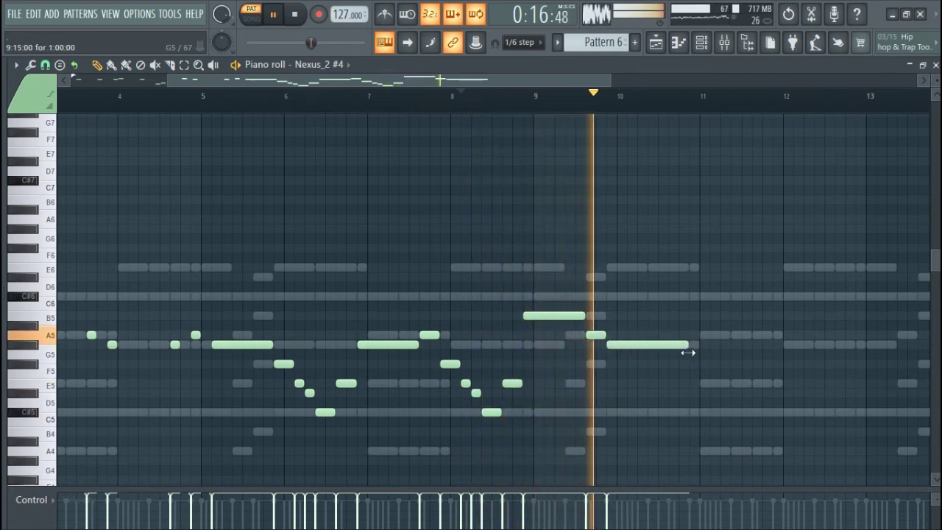
left_click(684, 336)
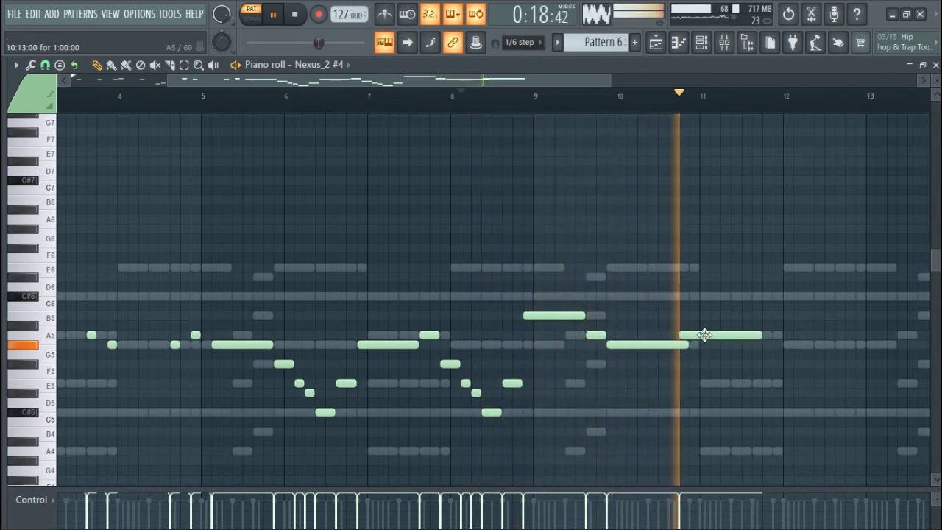
left_click_drag(712, 335, 723, 336)
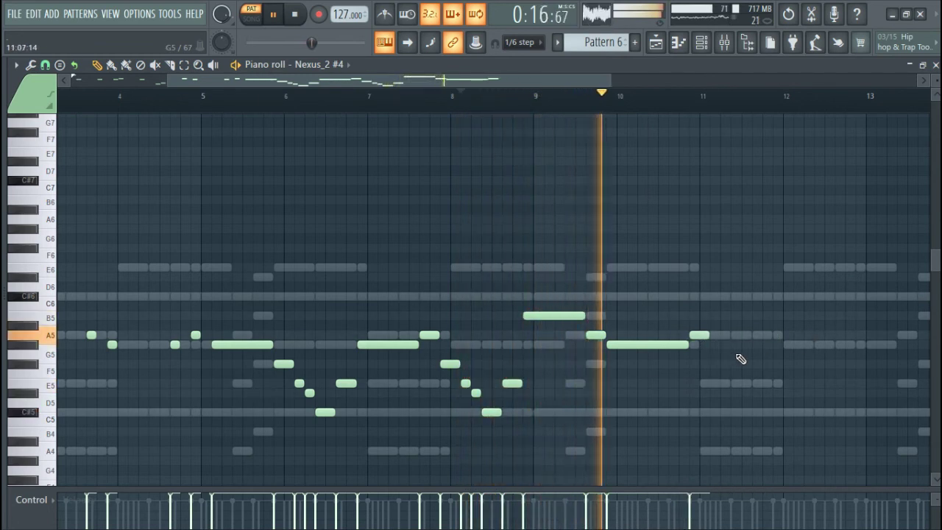
Add a four-step B5 at 11:03, an eight-step C#6 at 11:07 and an eight-step B5 at 11:15
scroll(769, 362, "down", 2)
scroll(780, 362, "up", 1)
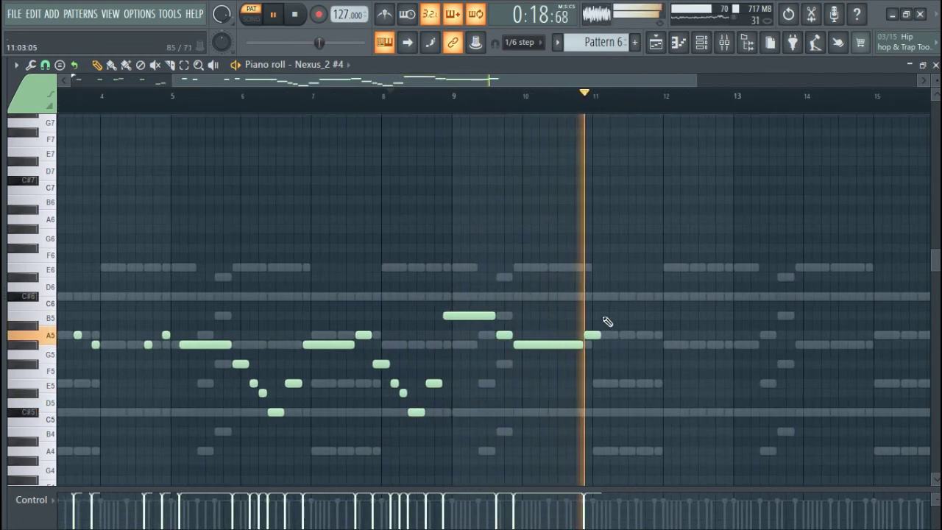
left_click(610, 316)
key("space")
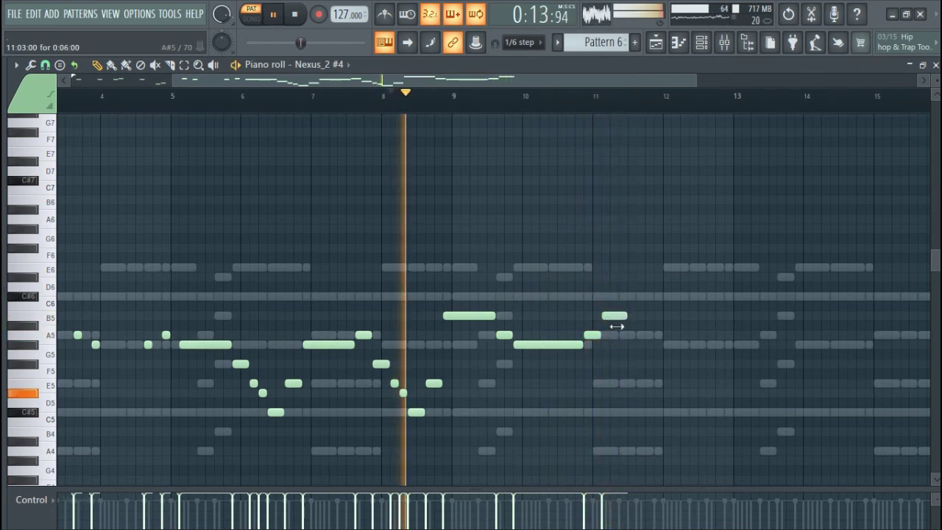
left_click_drag(617, 326, 653, 297)
left_click(628, 297)
left_click(658, 316)
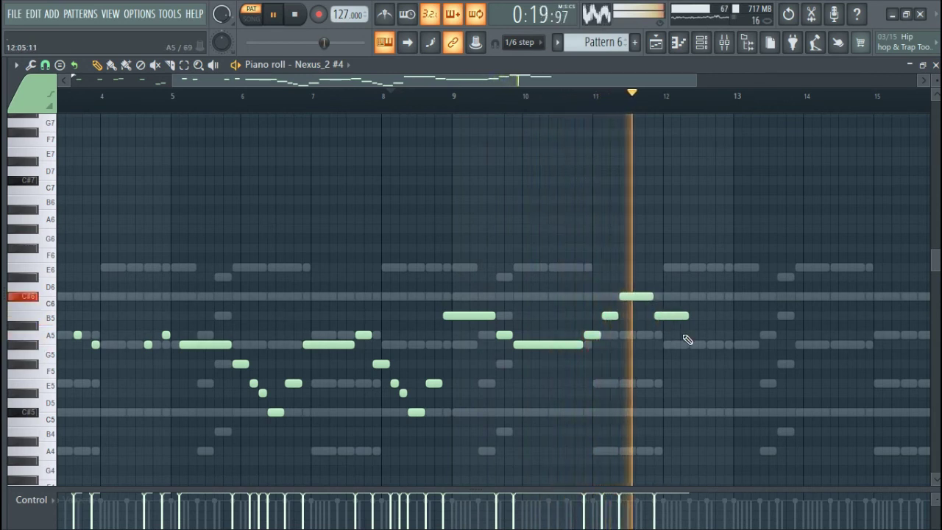
left_click(692, 335)
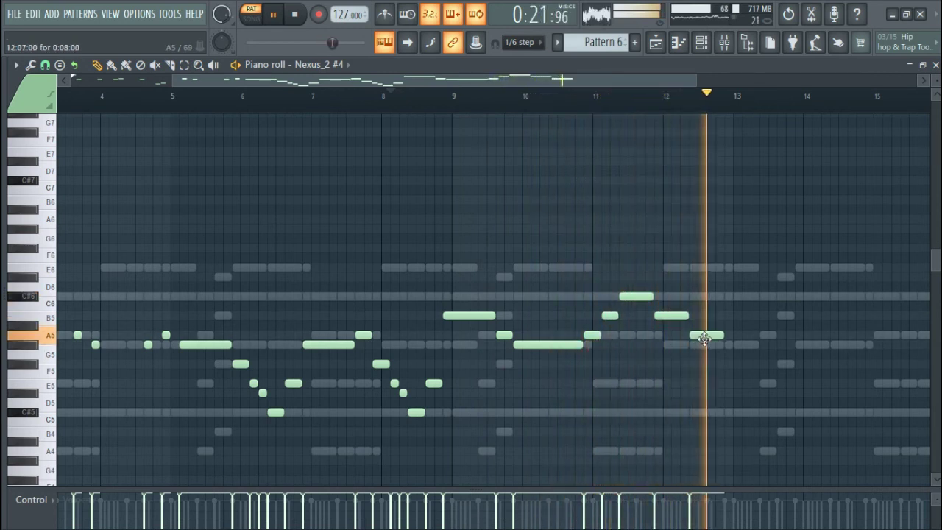
key("space")
key("space")
right_click(693, 335)
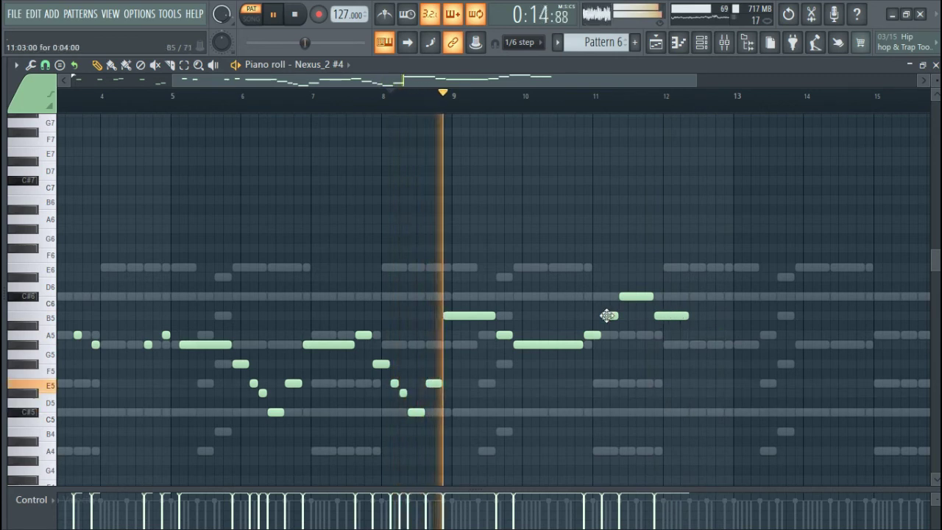
Lengthen the B5 at 11:03 to eight steps and the B5 at 11:15 to 12, with the C#6 as a four-step note at 11:11
left_click_drag(625, 296, 642, 296)
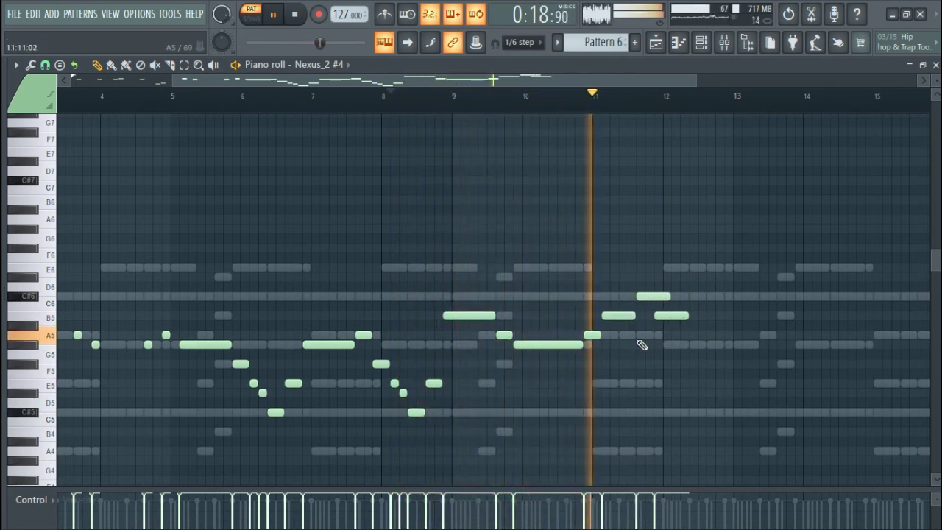
left_click_drag(662, 316, 701, 330)
left_click(652, 318)
right_click(678, 317)
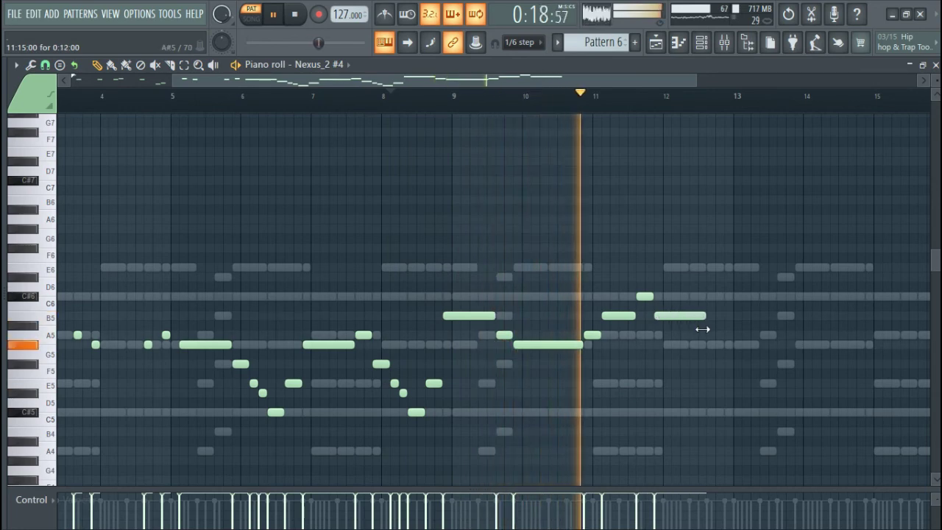
Add an eight-step A5 at 12:11 and a 12-step F#5 at 13:03, and replay from bar 12
scroll(699, 337, "down", 2)
scroll(599, 336, "up", 2)
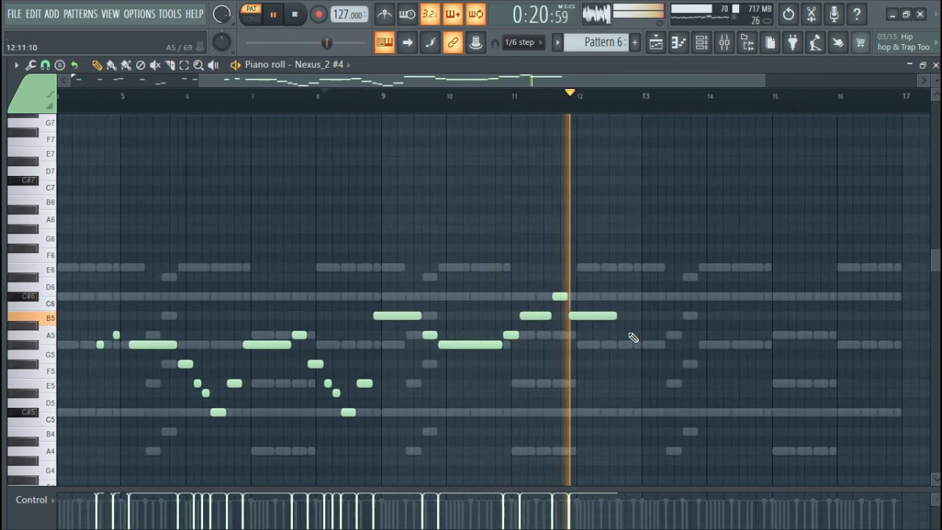
left_click(622, 335)
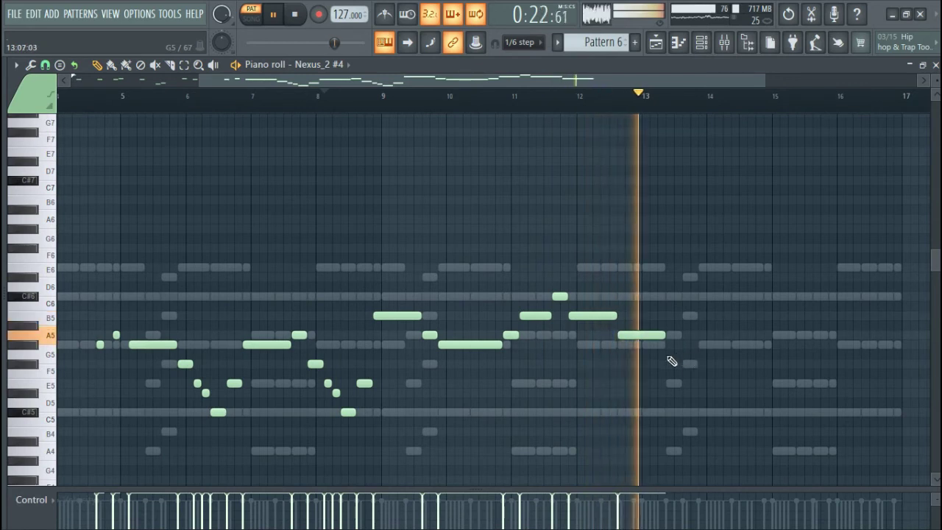
left_click(656, 383)
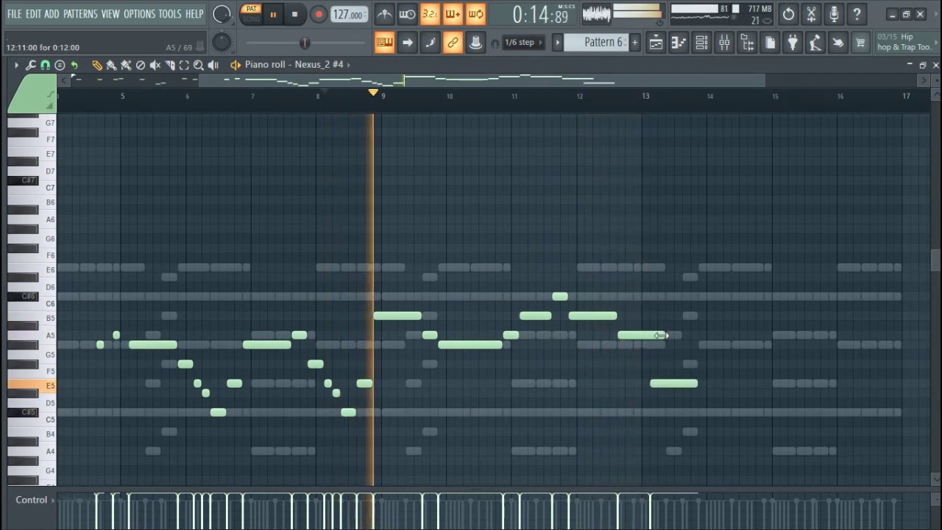
scroll(671, 370, "down", 2)
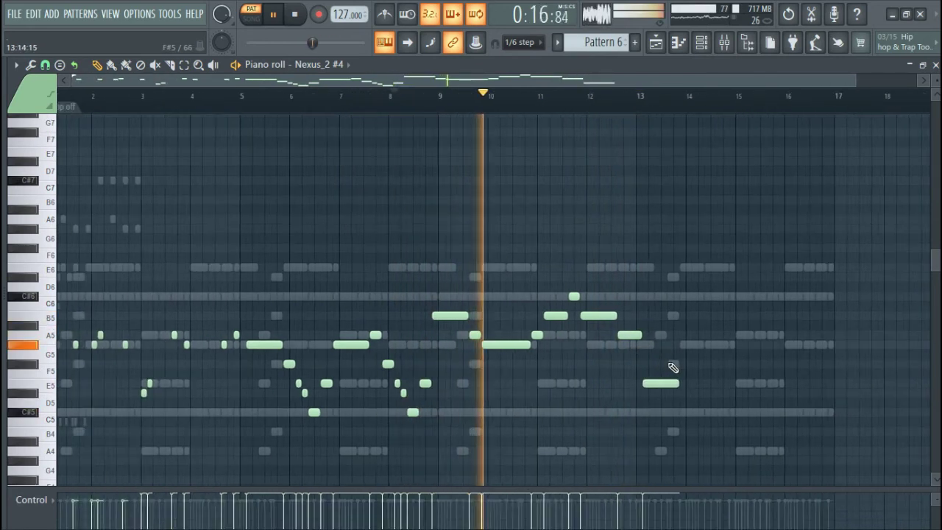
scroll(673, 367, "up", 2)
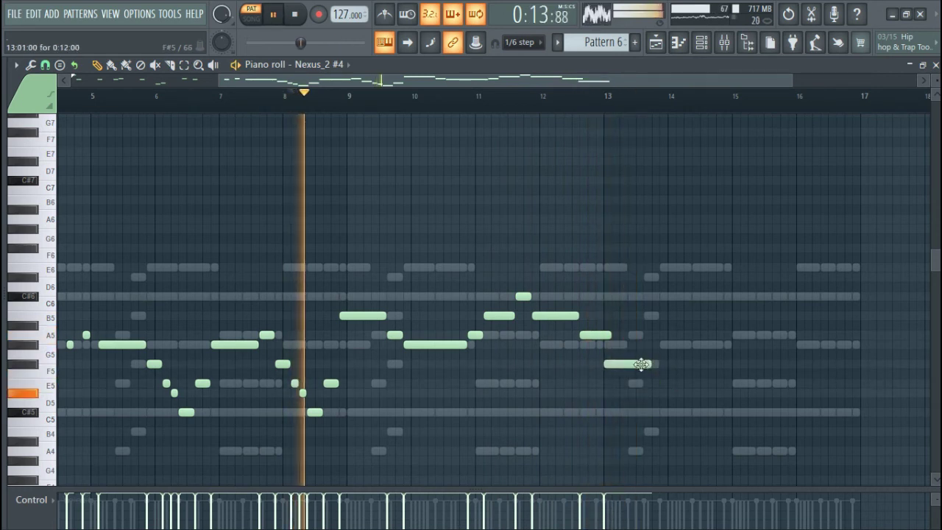
left_click_drag(642, 362, 651, 361)
left_click(548, 96)
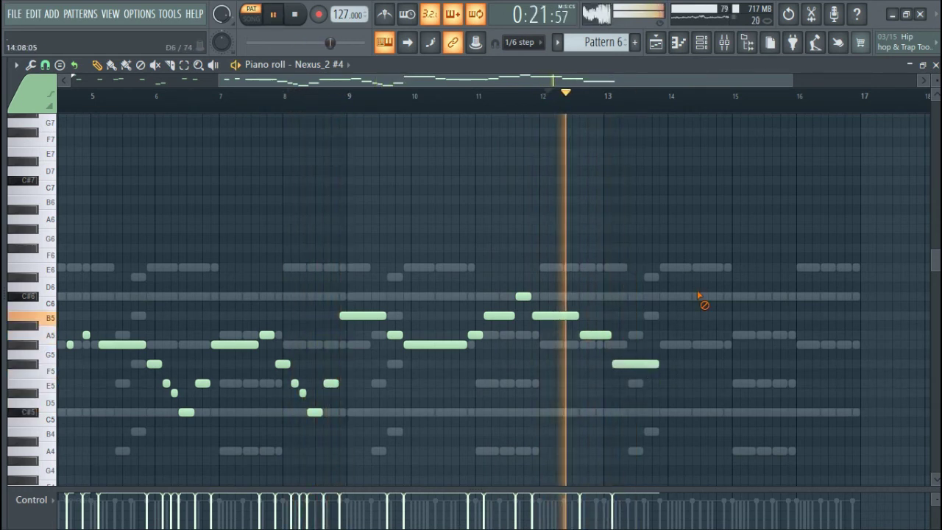
Finish the melody with a one-bar G#5 at 13:15, an 18-step A5 at 15:01 and a 14-step G#5 at 16:03
scroll(701, 312, "up", 1)
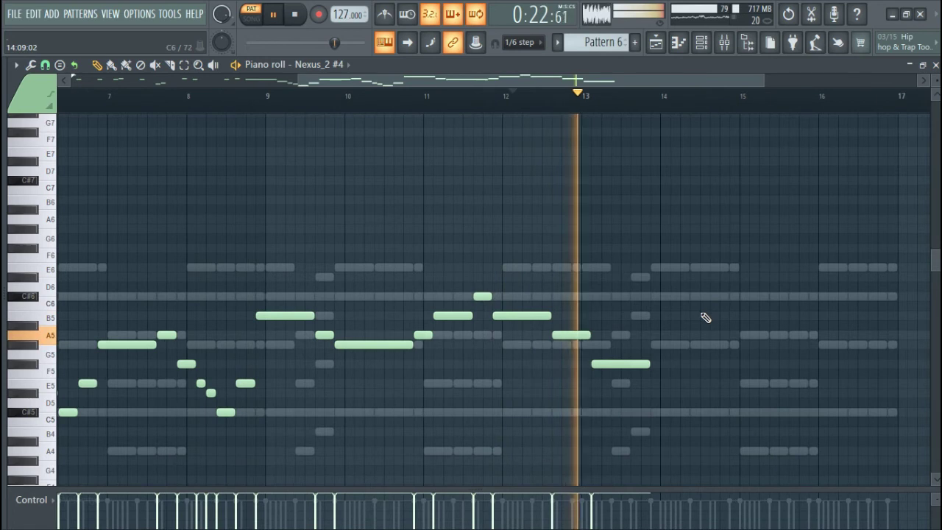
left_click(654, 346)
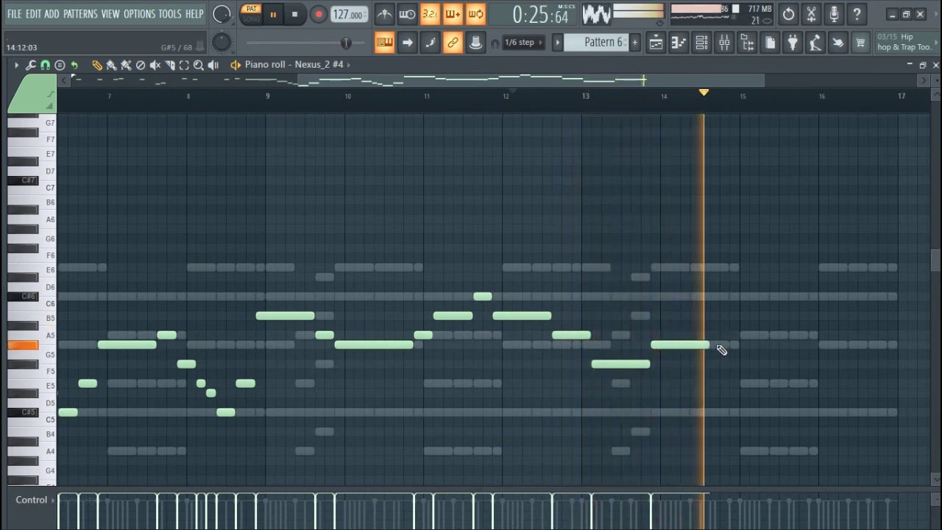
left_click(746, 336)
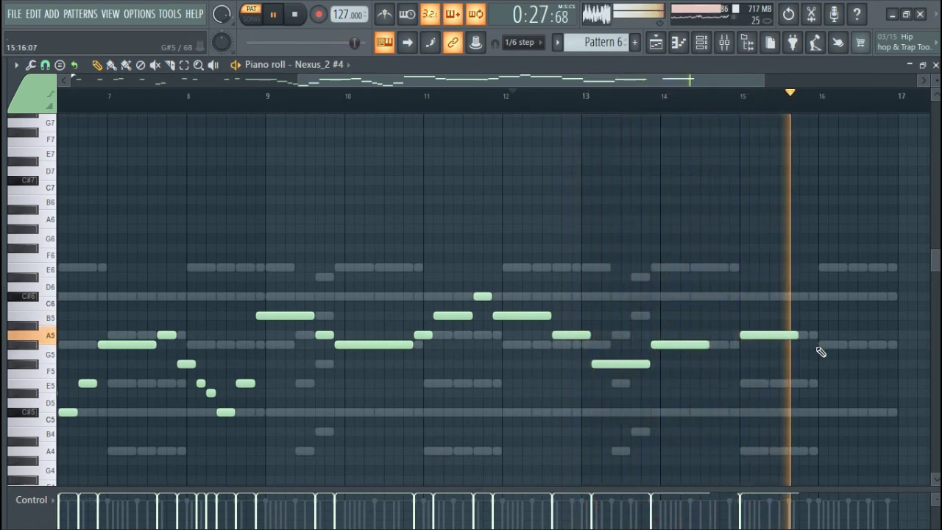
left_click(832, 346)
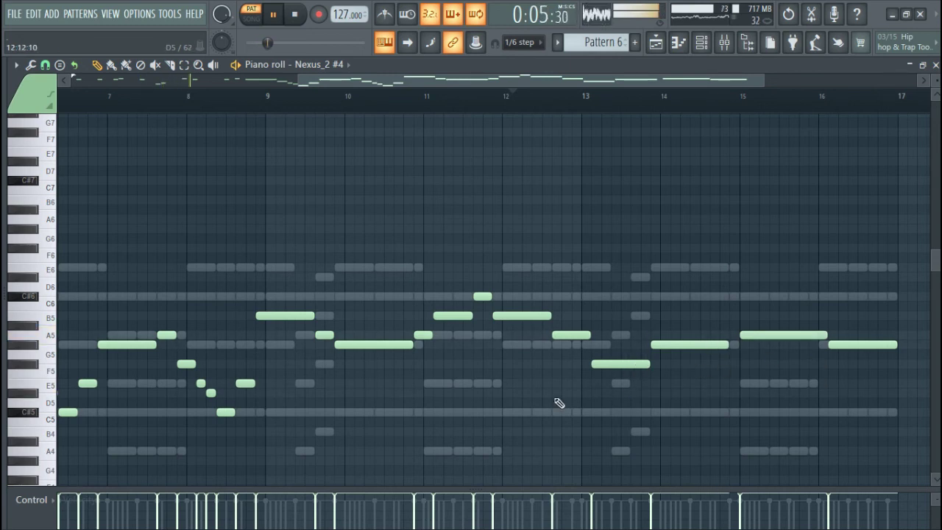
Copy the Nexus_2 #4 melody to Nexus_2 #6, unmute that channel, and raise the copied notes one octave
scroll(560, 403, "down", 3)
scroll(437, 384, "down", 2)
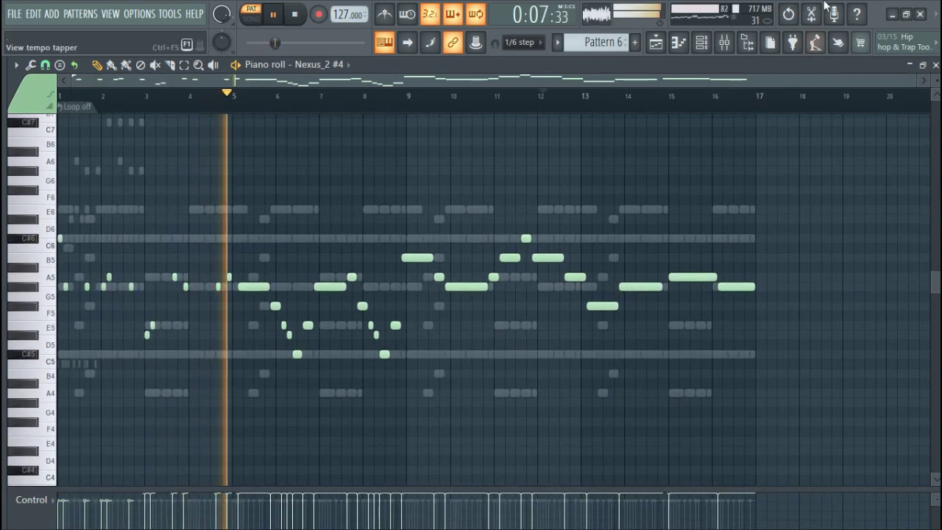
left_click(704, 50)
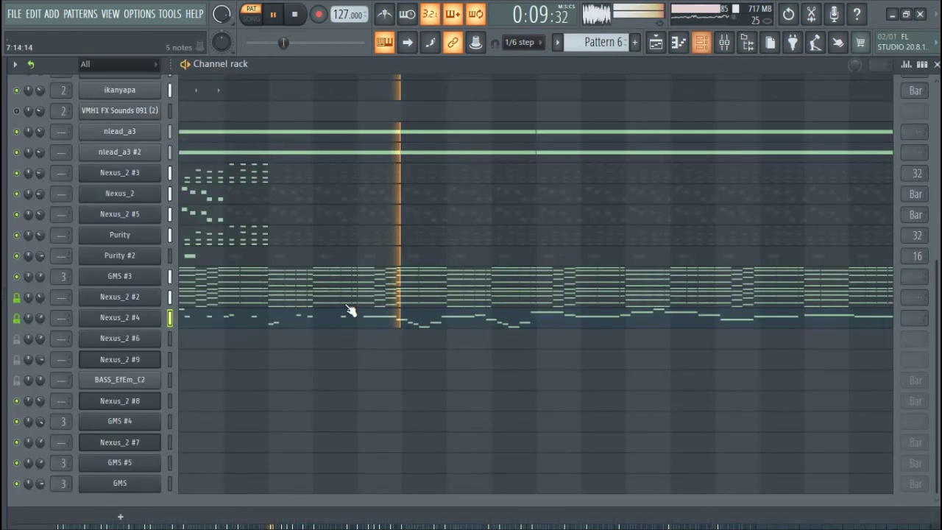
left_click(168, 343)
left_click(16, 339)
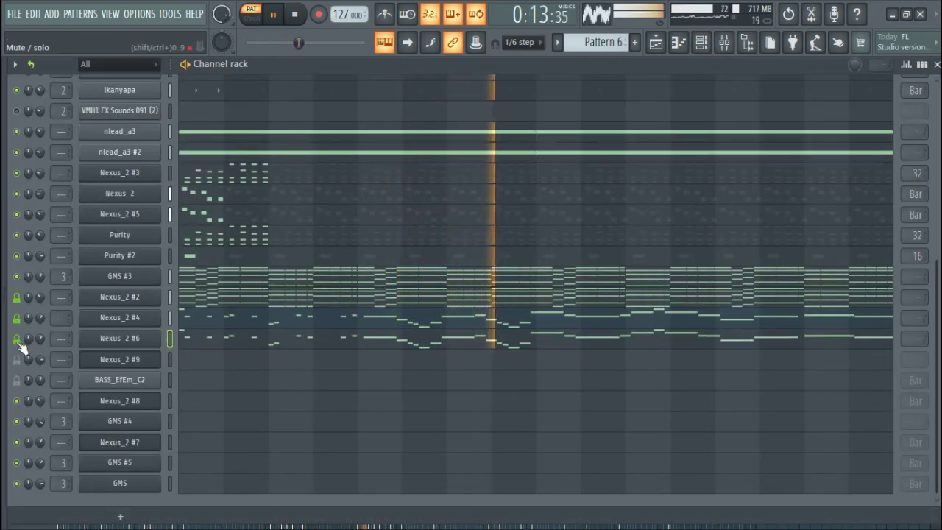
left_click(248, 341)
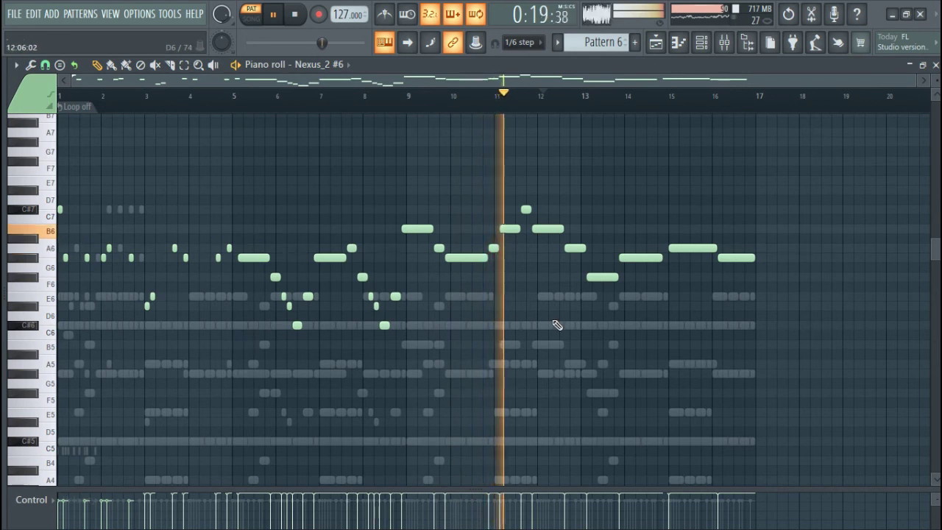
Mute the GMS #3 and Nexus_2 #2 chord channels in the channel rack
left_click(704, 43)
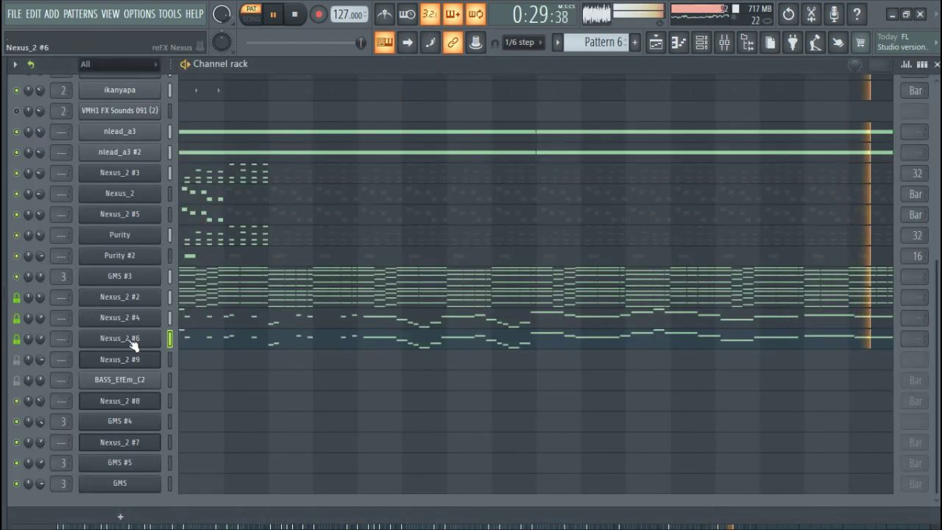
left_click(18, 297)
left_click(18, 277)
Mute the opening sample and all percussion channels down to ikanyapa to hear the melodic layers without drums
scroll(267, 217, "up", 4)
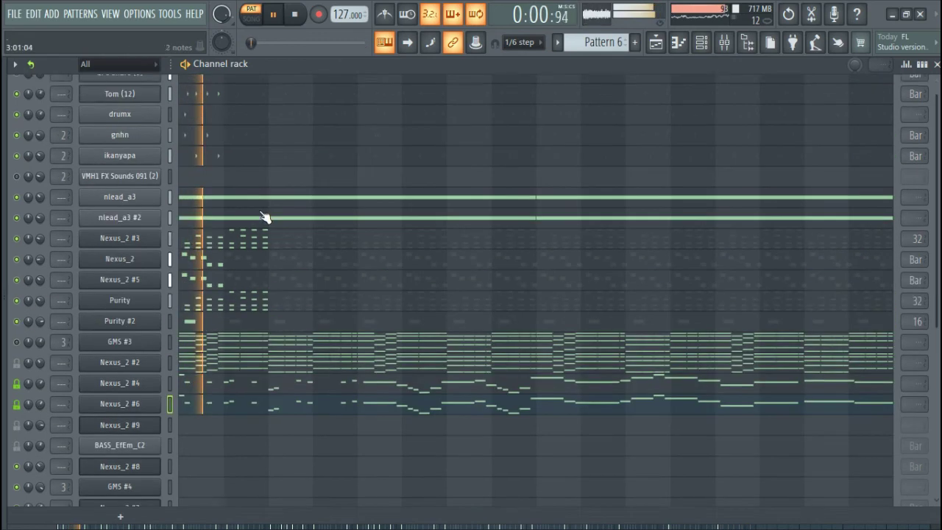
left_click(18, 139)
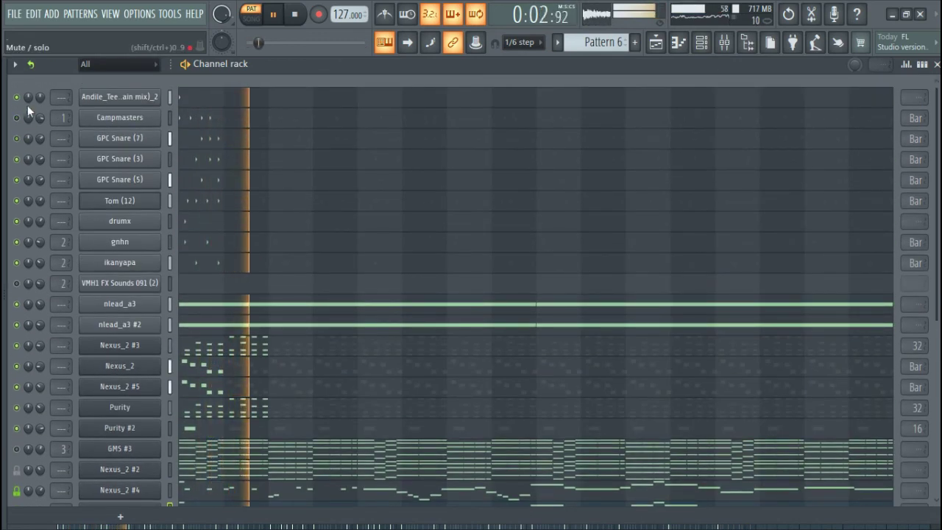
left_click(17, 97)
left_click(19, 160)
left_click(17, 181)
left_click(17, 200)
left_click(19, 221)
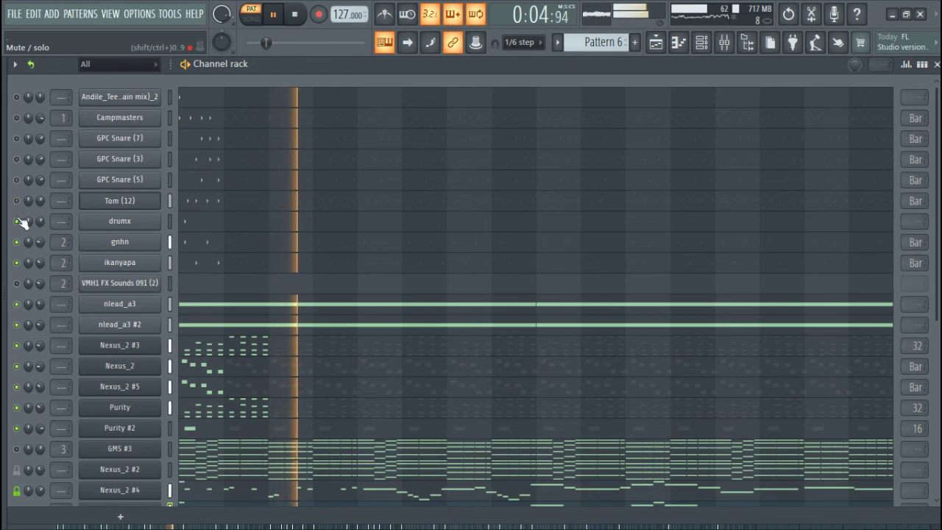
left_click(19, 241)
left_click(19, 261)
Unmute GMS #3 and Nexus_2 #2 along with the other muted channels, replay Pattern 6, and stop playback
scroll(270, 243, "down", 4)
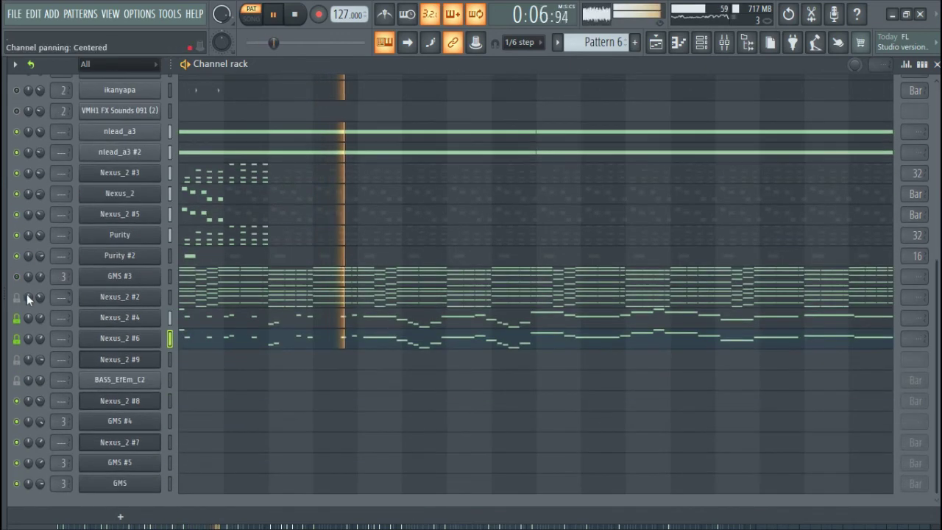
left_click(17, 281)
left_click(17, 299)
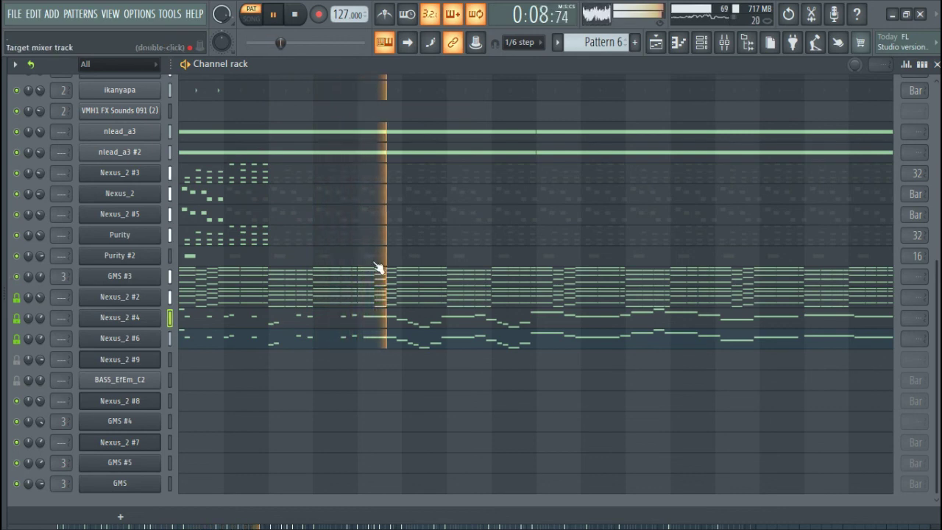
scroll(378, 267, "up", 3)
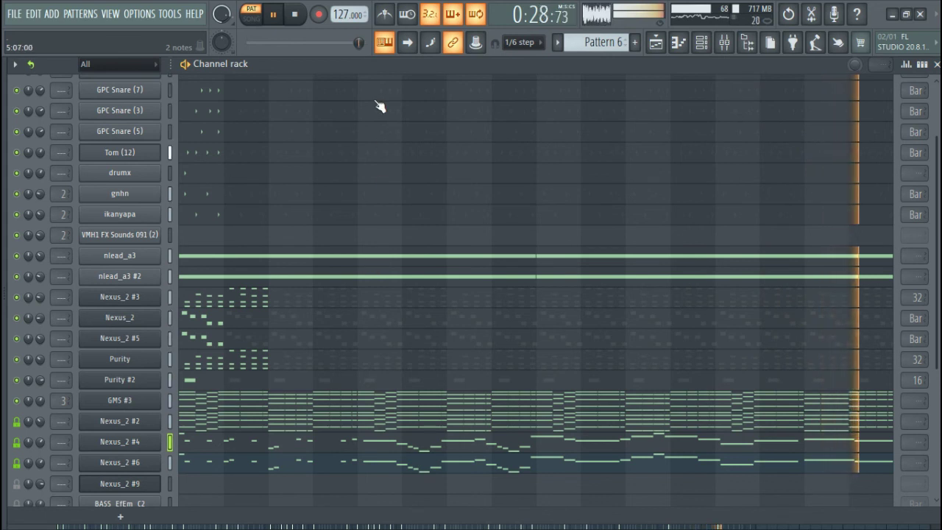
left_click(297, 15)
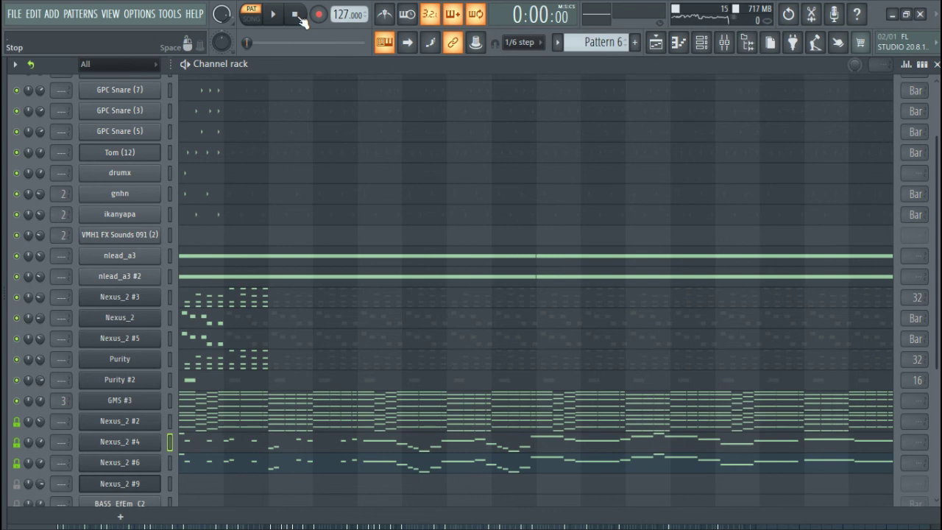
Open the GMS #3 chord notes in the piano roll
double_click(320, 404)
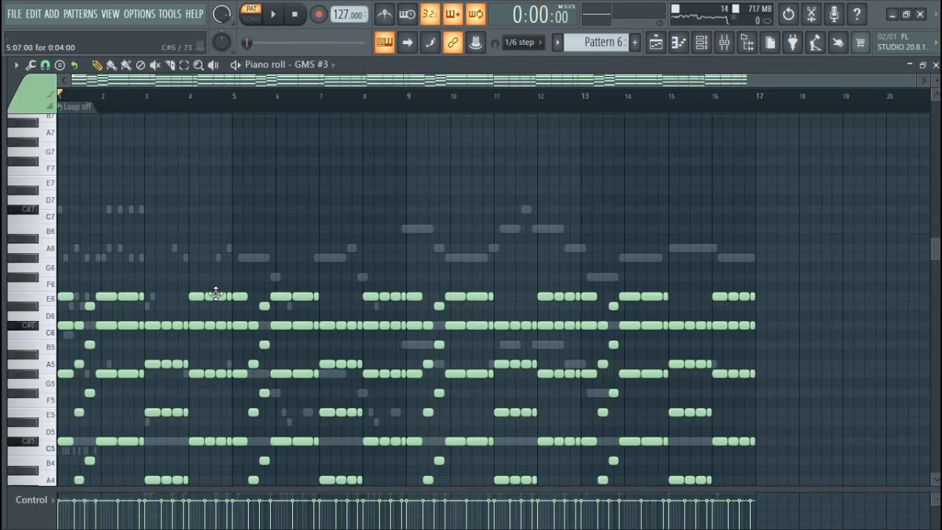
scroll(216, 294, "down", 4)
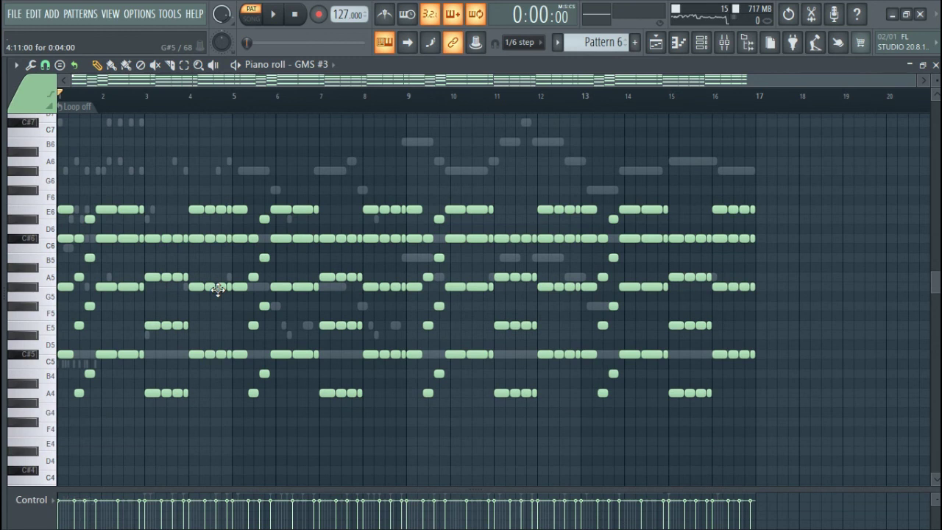